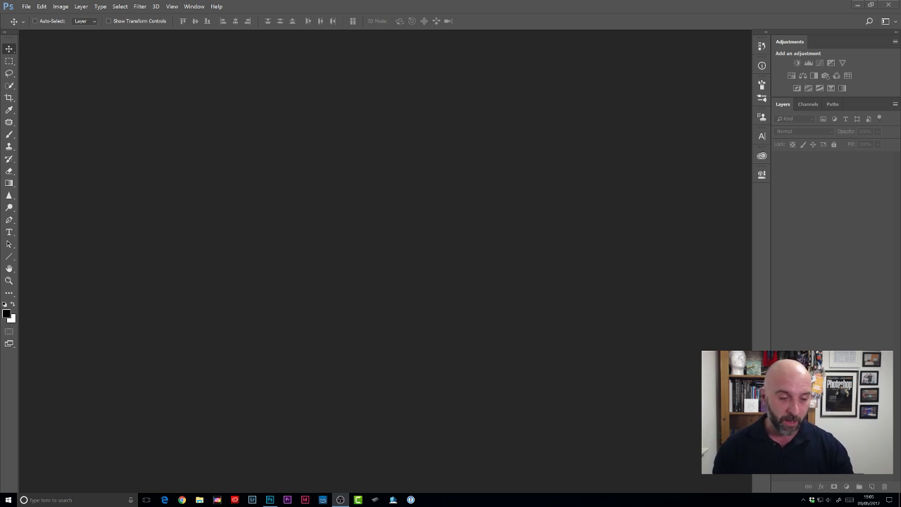
# - Open the 001_fringe PSD file from the Tutorials folder
pyautogui.click(146, 150)
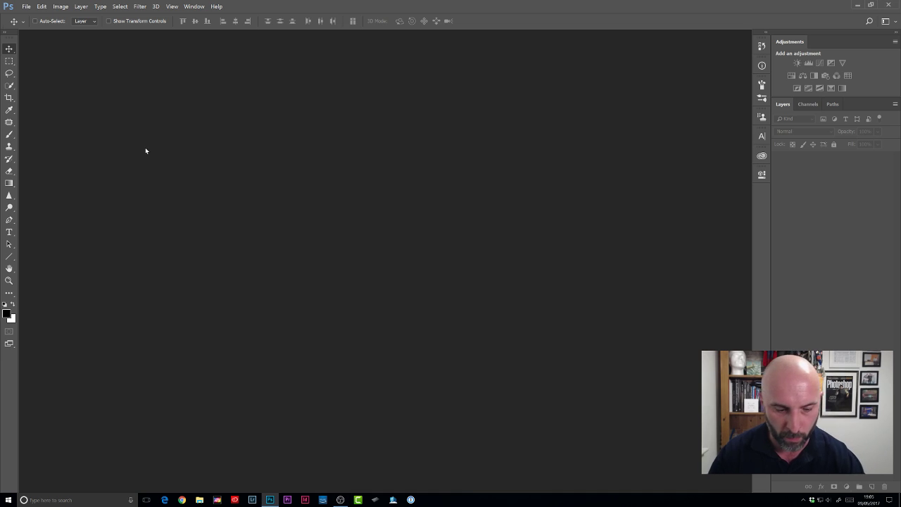
pyautogui.hotkey('ctrl', 'o')
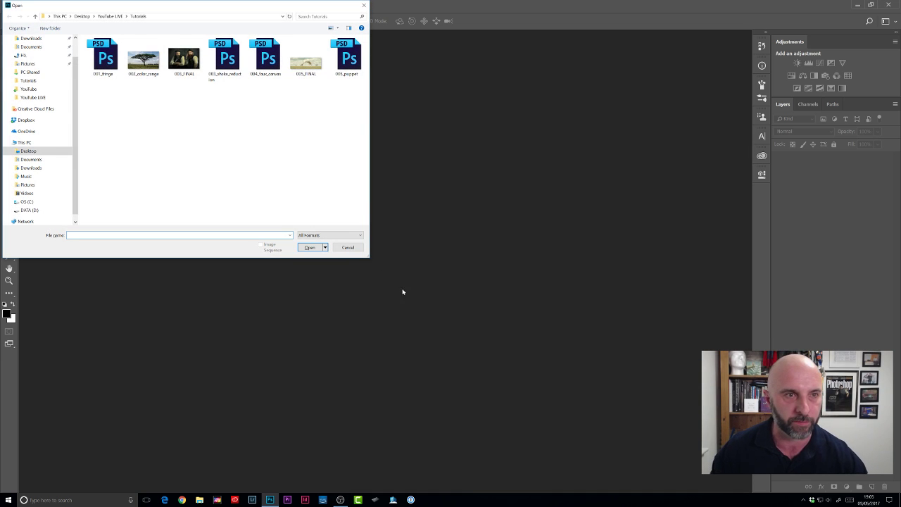
pyautogui.click(103, 58)
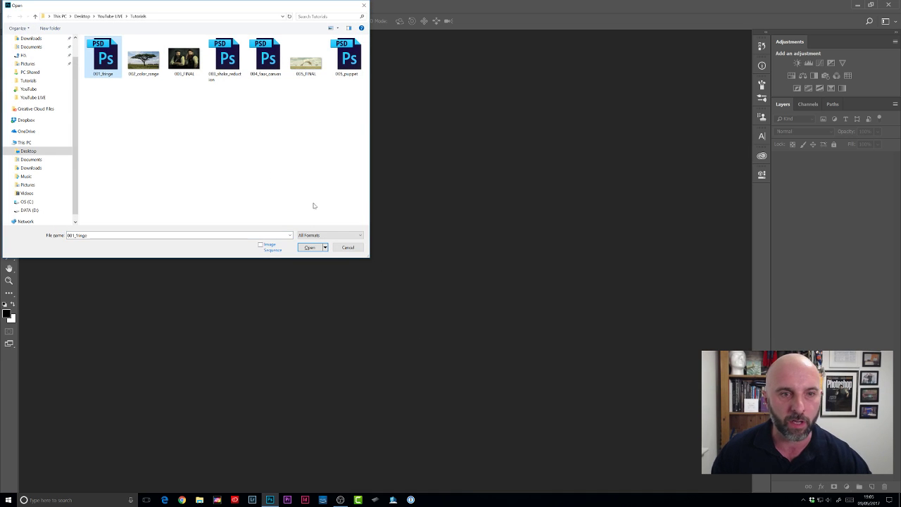
pyautogui.click(307, 250)
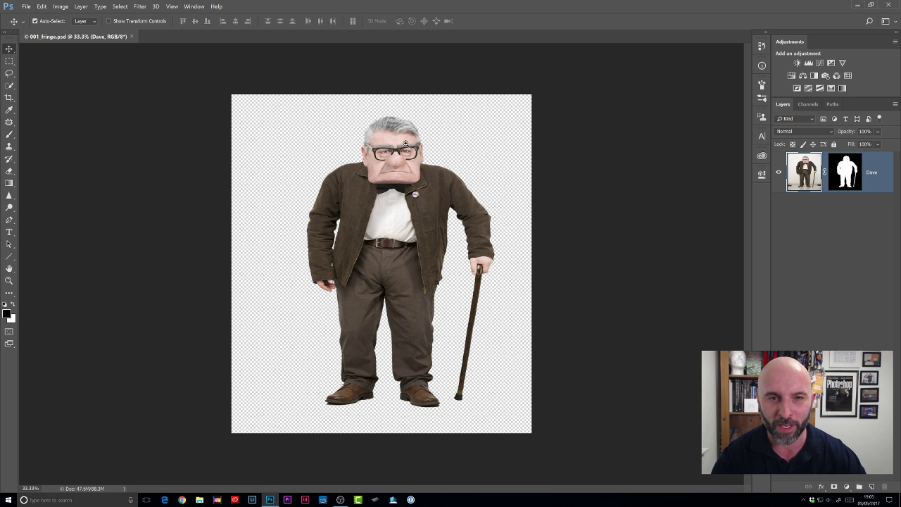
# - Examine the man's cutout up close and compare it with the original background by disabling and re-enabling the layer mask
pyautogui.moveTo(393, 152); pyautogui.dragTo(437, 222)
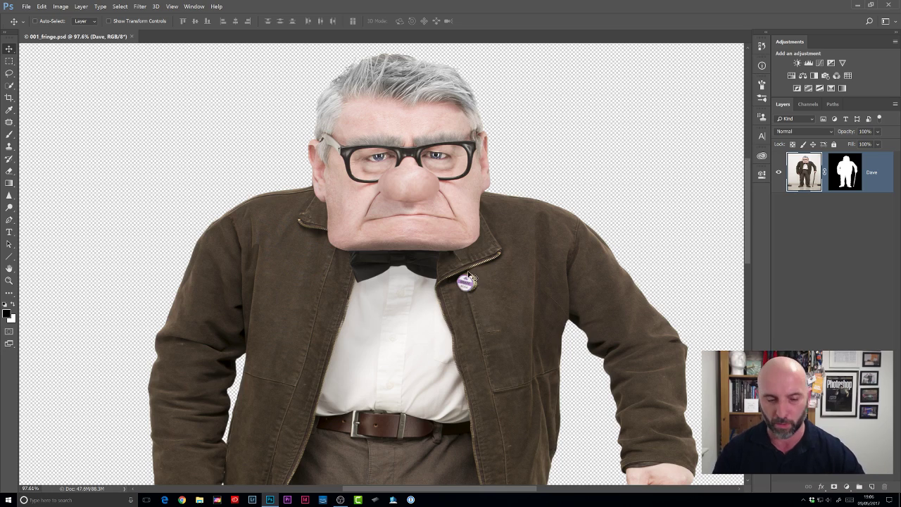
pyautogui.moveTo(376, 211); pyautogui.dragTo(360, 234)
pyautogui.hotkey('ctrl', '0')
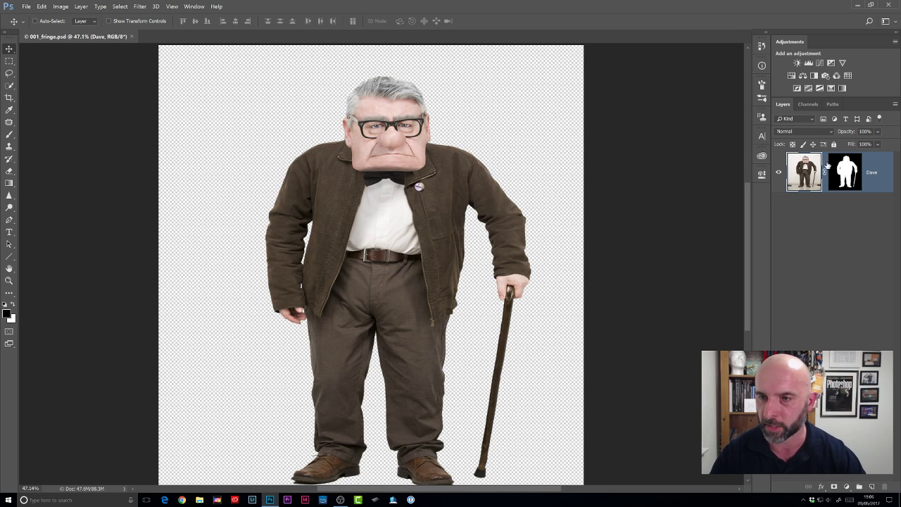
pyautogui.keyDown('shift'); pyautogui.click(847, 171); pyautogui.keyUp('shift')
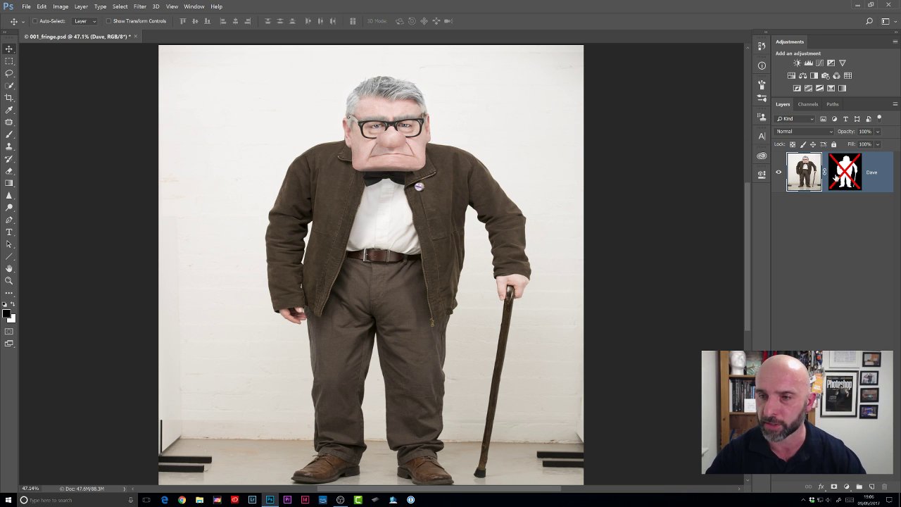
pyautogui.keyDown('shift'); pyautogui.click(838, 178); pyautogui.keyUp('shift')
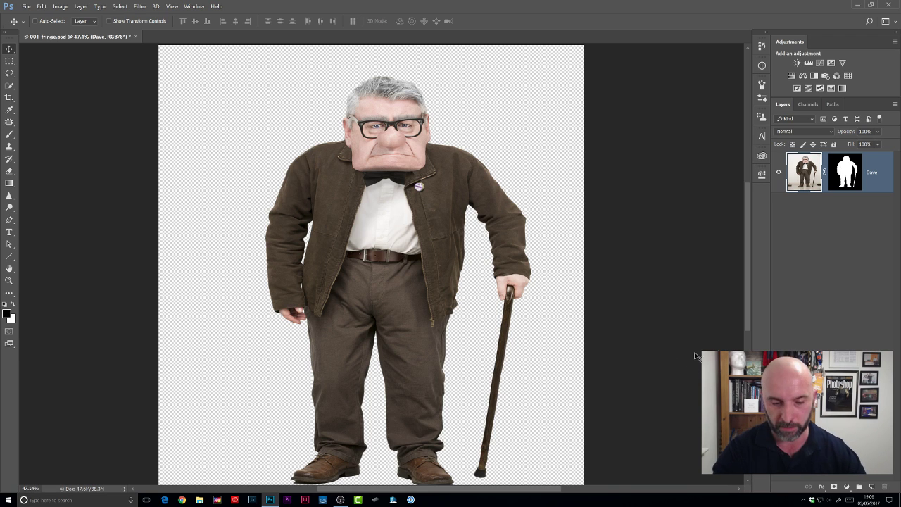
# - Add a new layer beneath the man's layer, fill it with white, and replace that fill with black
pyautogui.keyDown('ctrl'); pyautogui.click(872, 486); pyautogui.keyUp('ctrl')
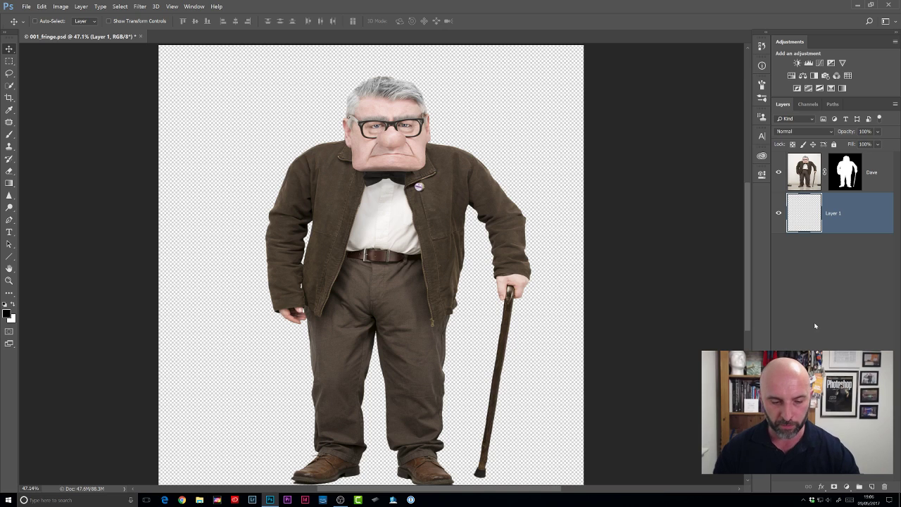
pyautogui.hotkey('ctrl', 'BackSpace')
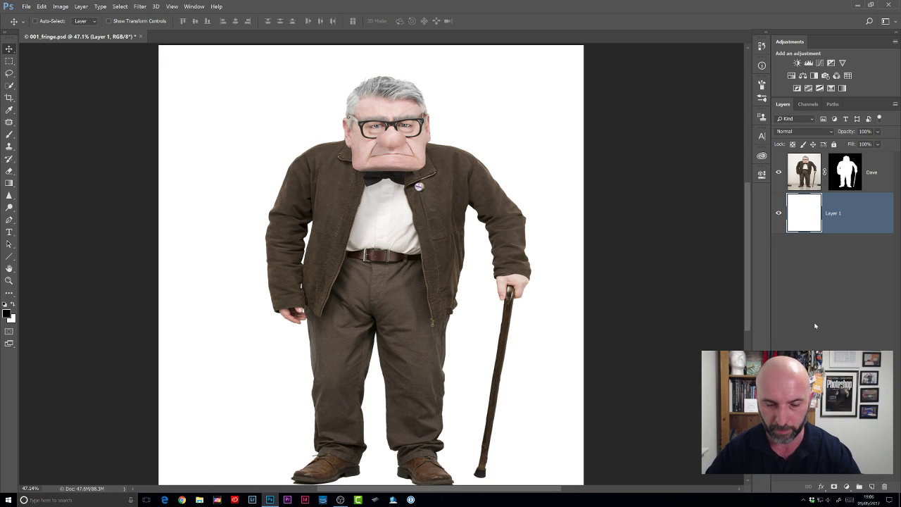
pyautogui.hotkey('alt', 'BackSpace')
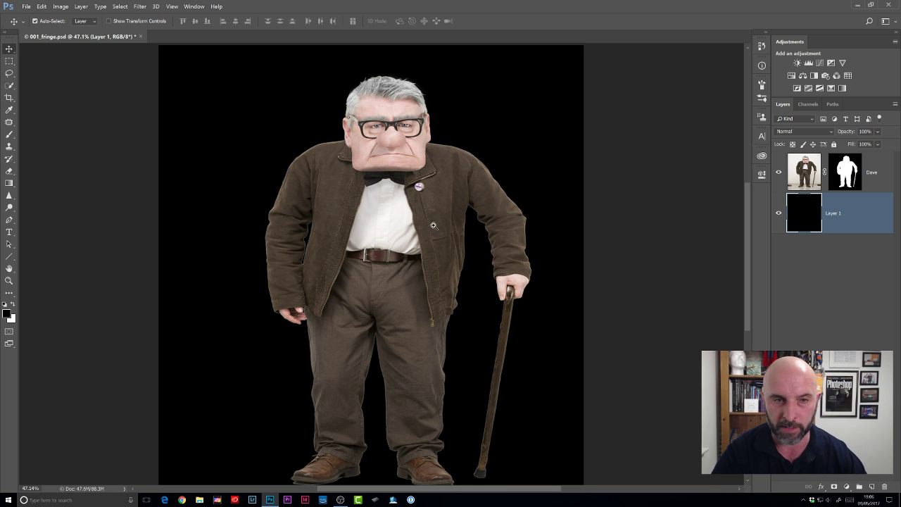
# - Examine the cutout's edges against the black background around the sleeve, the jacket and between the trouser legs
pyautogui.moveTo(317, 250); pyautogui.dragTo(414, 307)
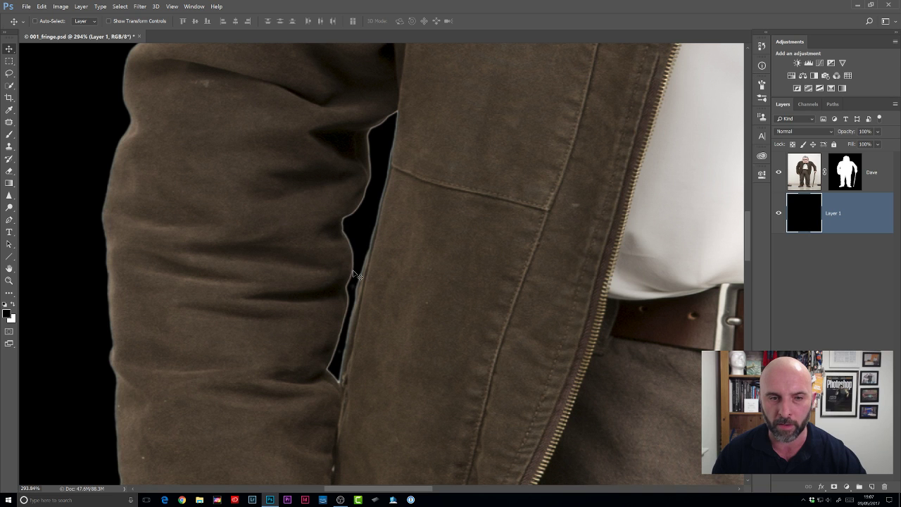
pyautogui.moveTo(266, 190); pyautogui.dragTo(304, 283)
pyautogui.scroll(-4, 347, 272)
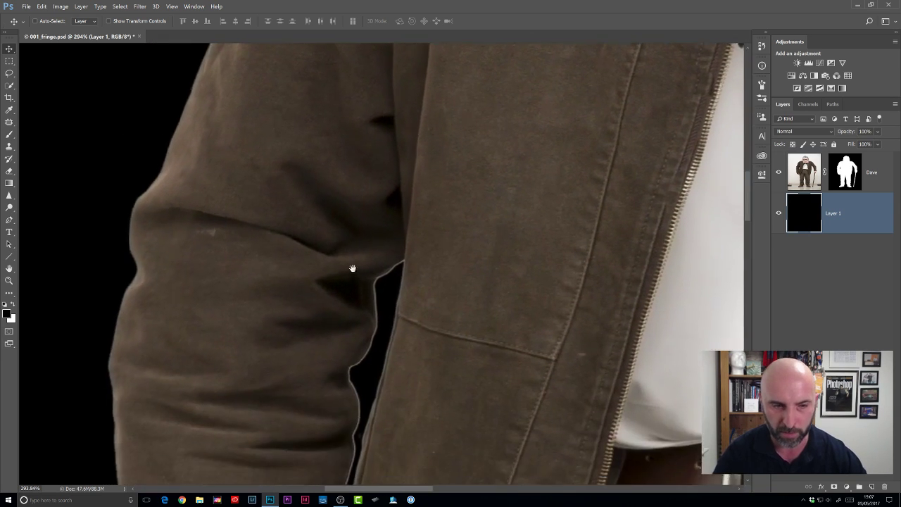
pyautogui.scroll(-10, 346, 271)
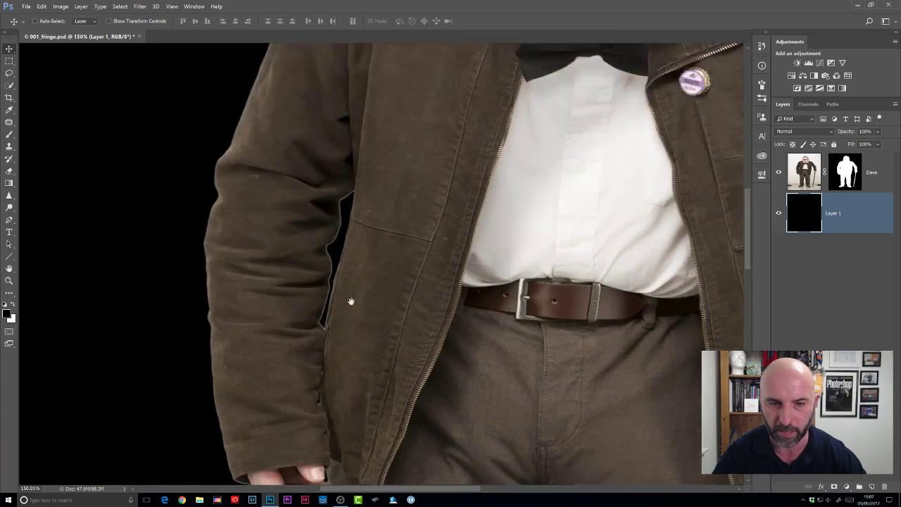
pyautogui.scroll(5, 464, 307)
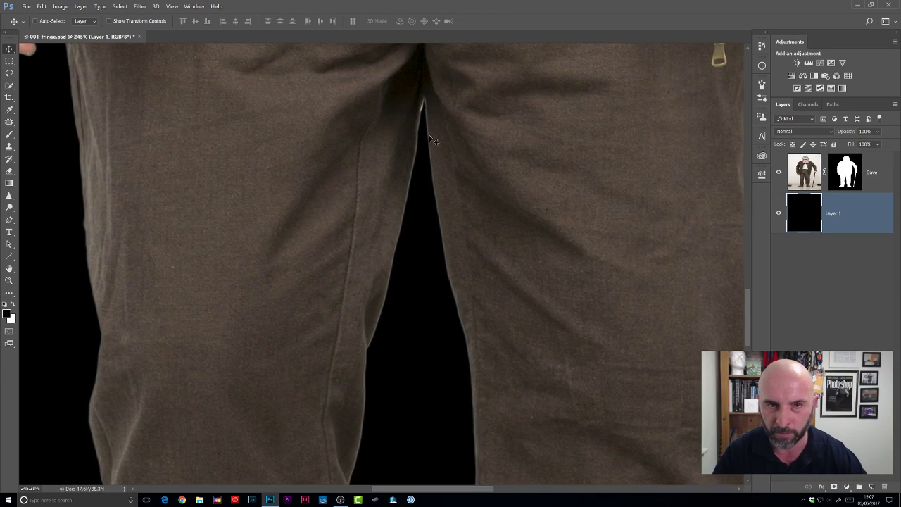
pyautogui.keyDown('space'); pyautogui.moveTo(414, 252); pyautogui.dragTo(412, 213); pyautogui.keyUp('space')
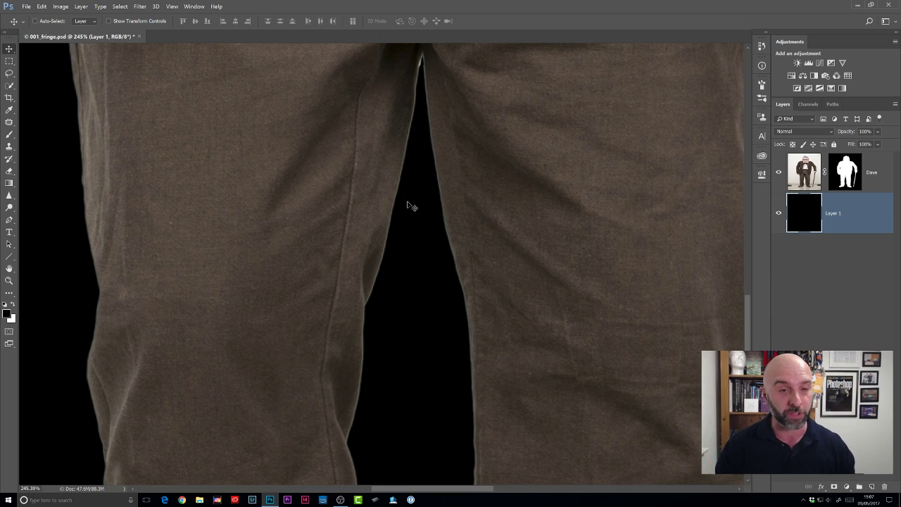
pyautogui.click(844, 173)
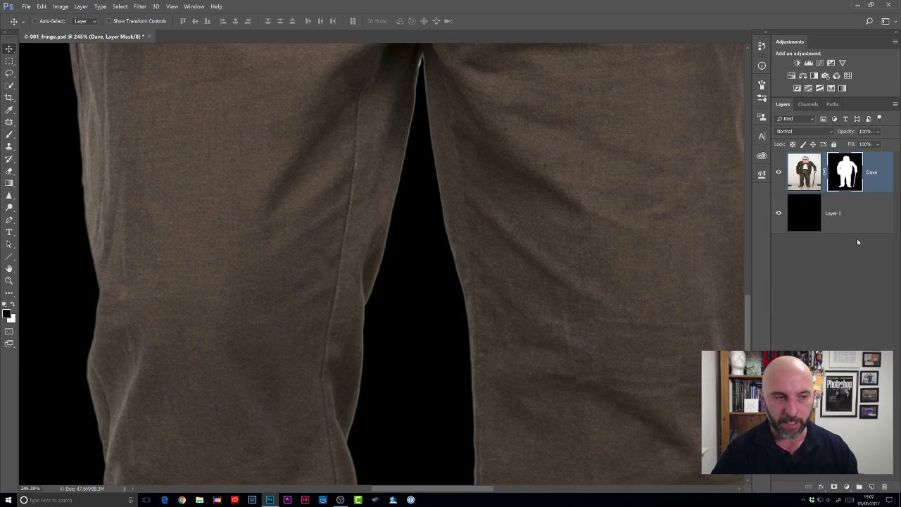
pyautogui.press('b')
pyautogui.press('[')
pyautogui.press('[')
pyautogui.press('[')
pyautogui.press('[')
pyautogui.press('[')
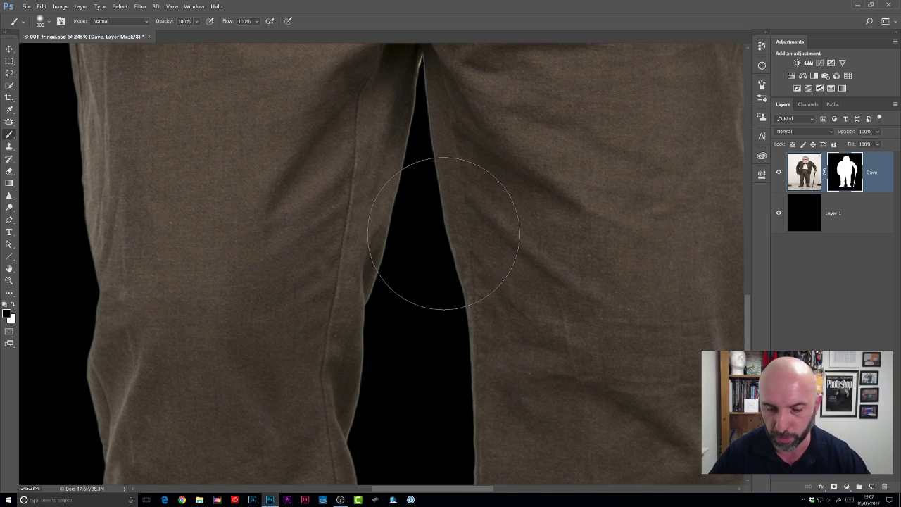
pyautogui.press('[')
pyautogui.press('[')
pyautogui.press('[')
pyautogui.press('[')
pyautogui.press('[')
pyautogui.press('[')
pyautogui.press('[')
pyautogui.press('[')
pyautogui.press('[')
pyautogui.press('[')
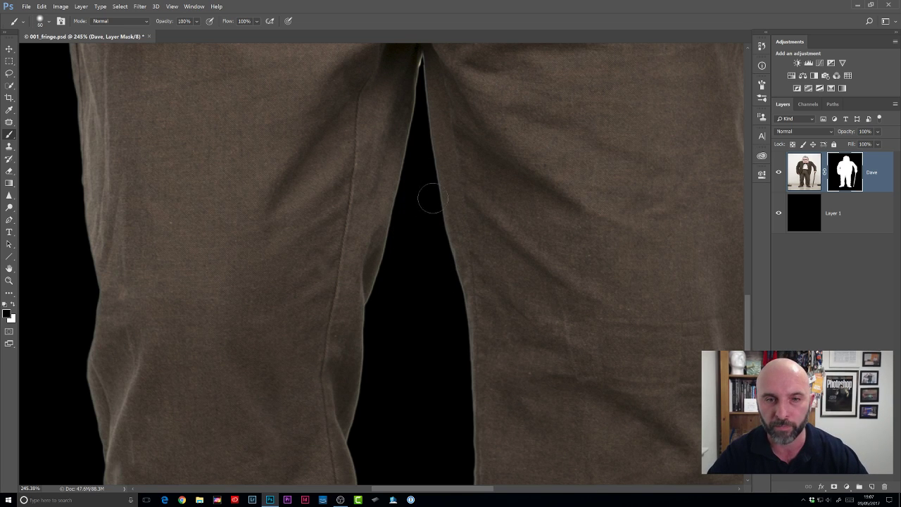
pyautogui.moveTo(430, 194)
pyautogui.mouseDown()
pyautogui.moveTo(430, 167)
pyautogui.moveTo(440, 232)
pyautogui.mouseUp()
pyautogui.hotkey('ctrl', '2')
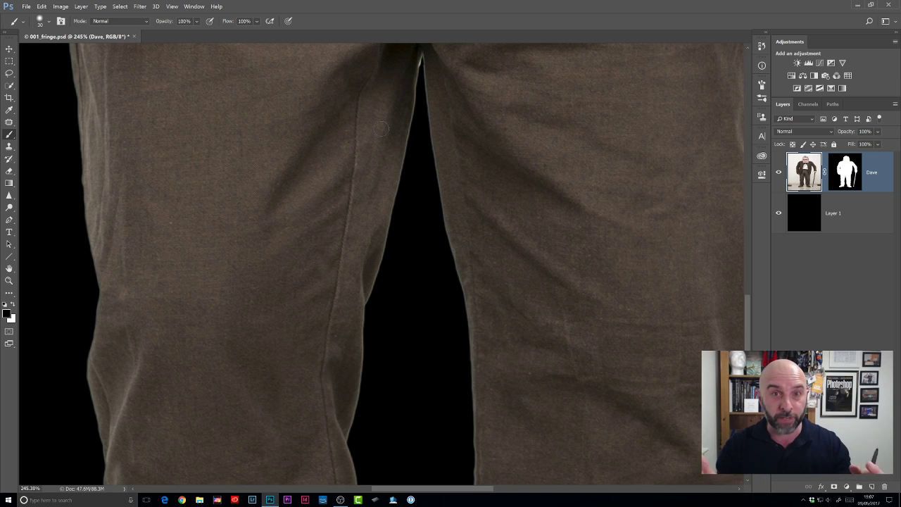
# - Target the man's layer mask and make a loose Lasso selection around the body, cane and shoes, leaving out the hair
pyautogui.doubleClick(9, 269)
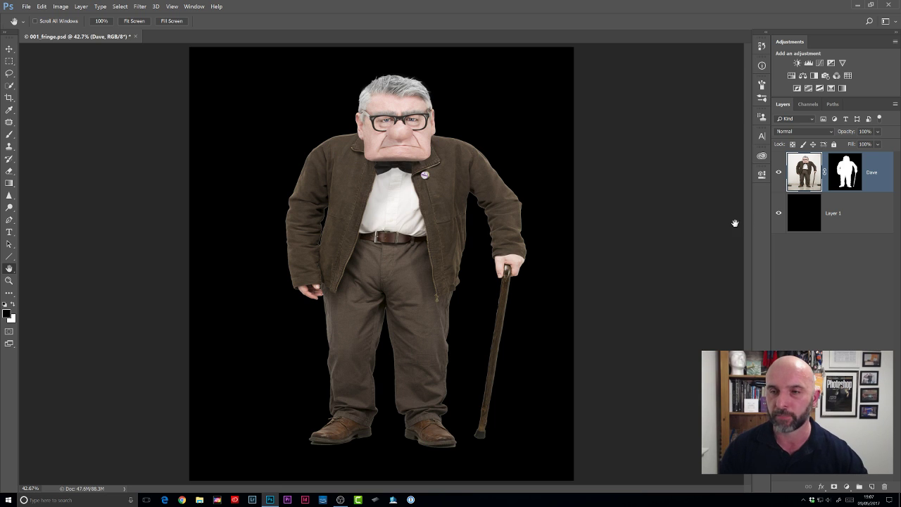
pyautogui.click(848, 164)
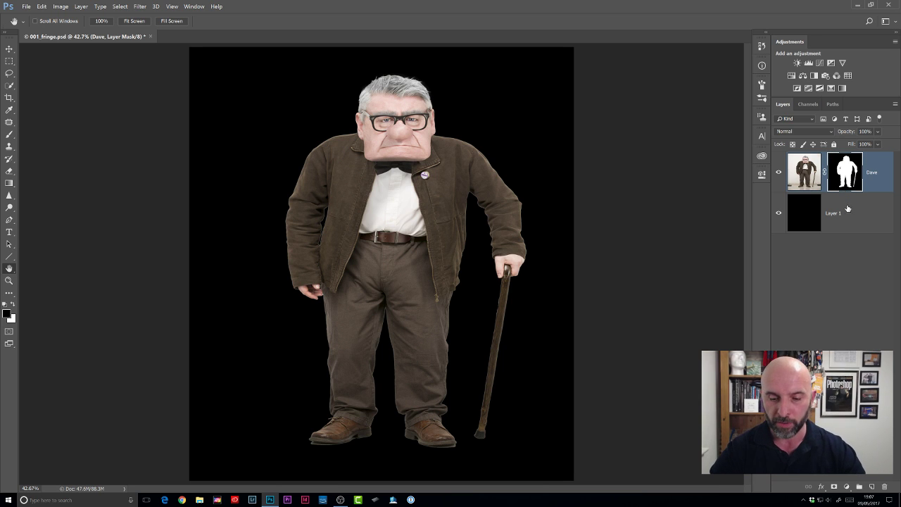
pyautogui.press('l')
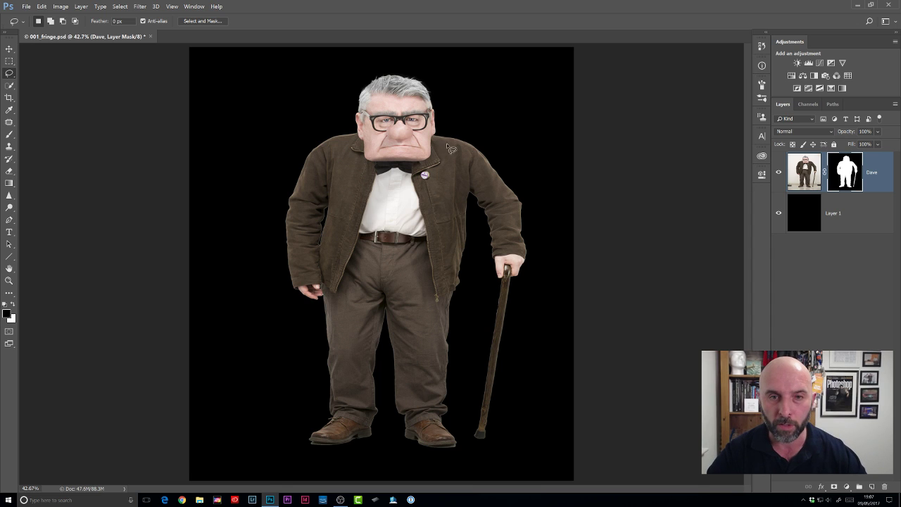
pyautogui.moveTo(445, 123)
pyautogui.mouseDown()
pyautogui.moveTo(499, 141)
pyautogui.moveTo(523, 169)
pyautogui.moveTo(540, 212)
pyautogui.moveTo(552, 269)
pyautogui.moveTo(530, 410)
pyautogui.moveTo(500, 450)
pyautogui.moveTo(308, 464)
pyautogui.moveTo(272, 433)
pyautogui.moveTo(241, 305)
pyautogui.moveTo(275, 158)
pyautogui.moveTo(293, 138)
pyautogui.moveTo(323, 127)
pyautogui.moveTo(408, 144)
pyautogui.moveTo(451, 126)
pyautogui.mouseUp()
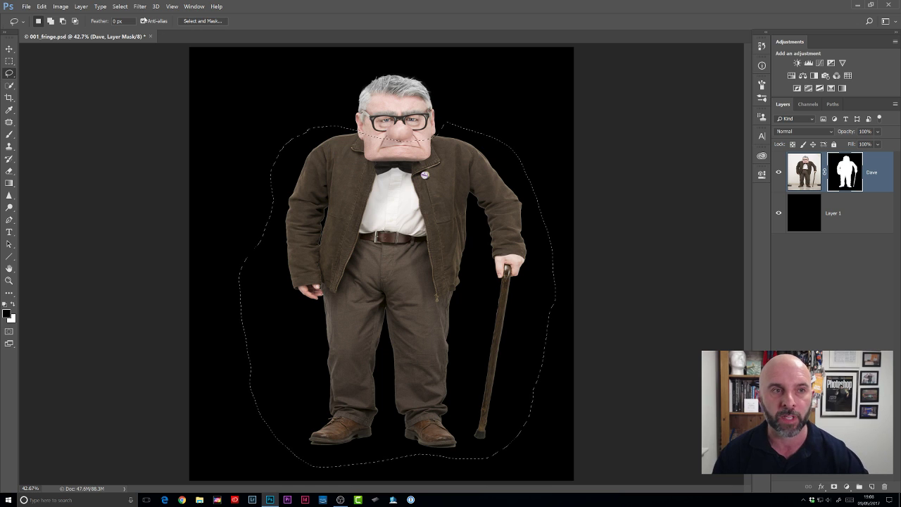
# - Apply a Gaussian Blur with a radius of 1.0 pixel to the selected area of the layer mask
pyautogui.click(140, 7)
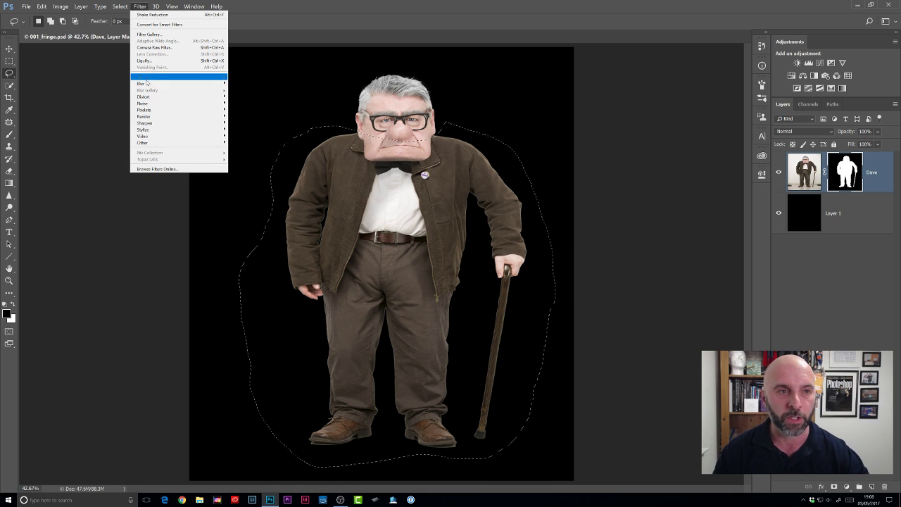
pyautogui.moveTo(148, 84)
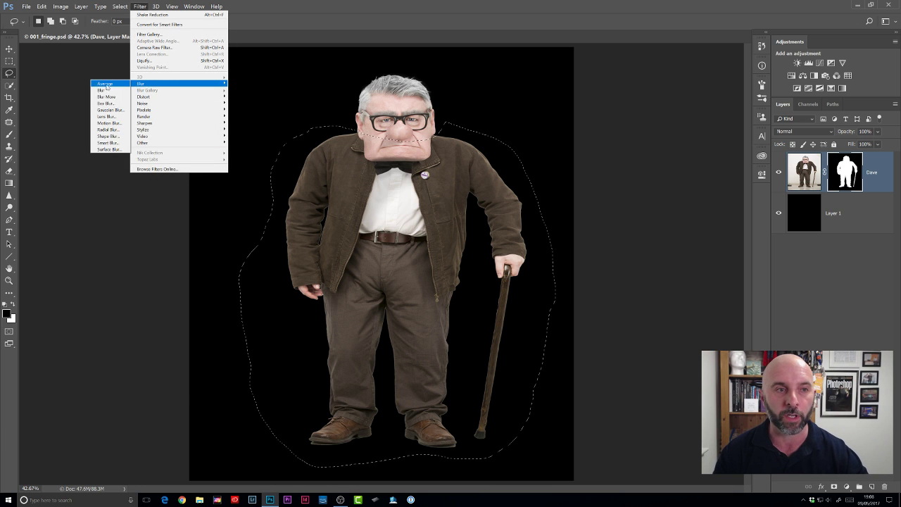
pyautogui.click(110, 110)
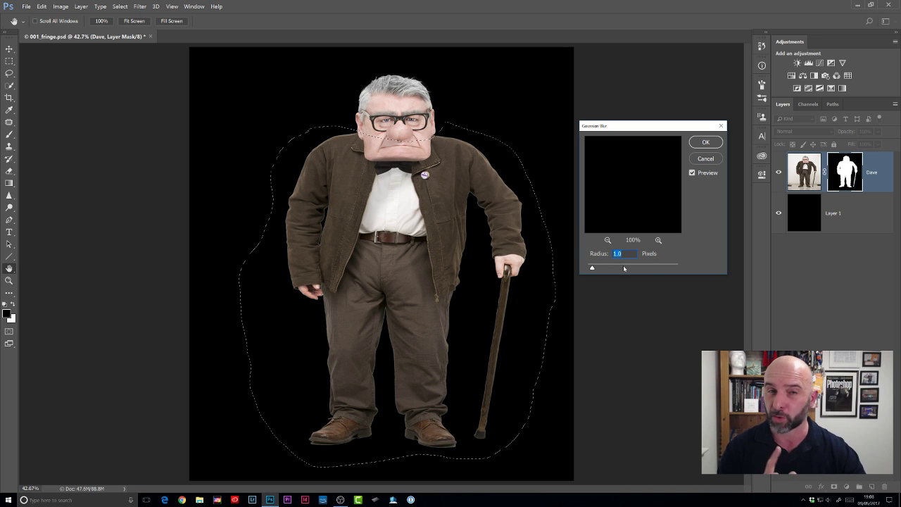
pyautogui.click(705, 143)
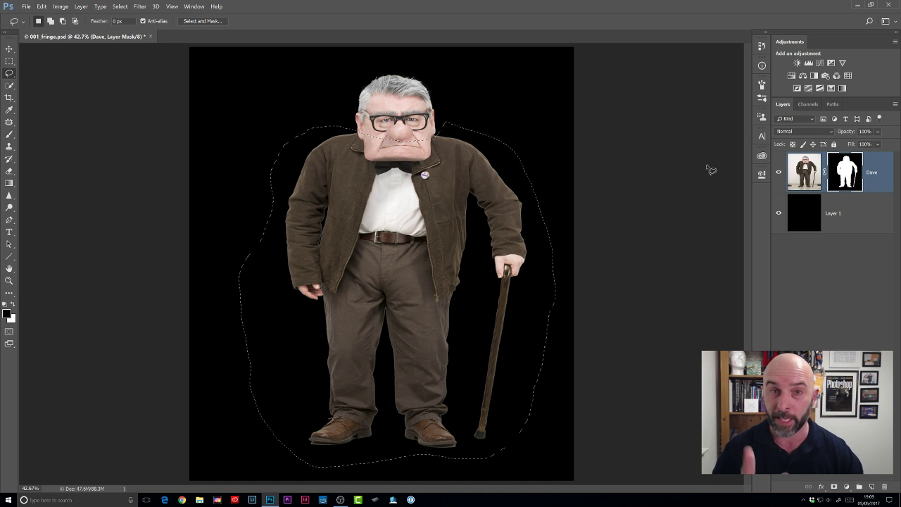
# - Open a Levels adjustment for the layer mask, keeping the gap between the sleeve and jacket in clear view
pyautogui.keyDown('ctrl'); pyautogui.click(333, 241); pyautogui.keyUp('ctrl')
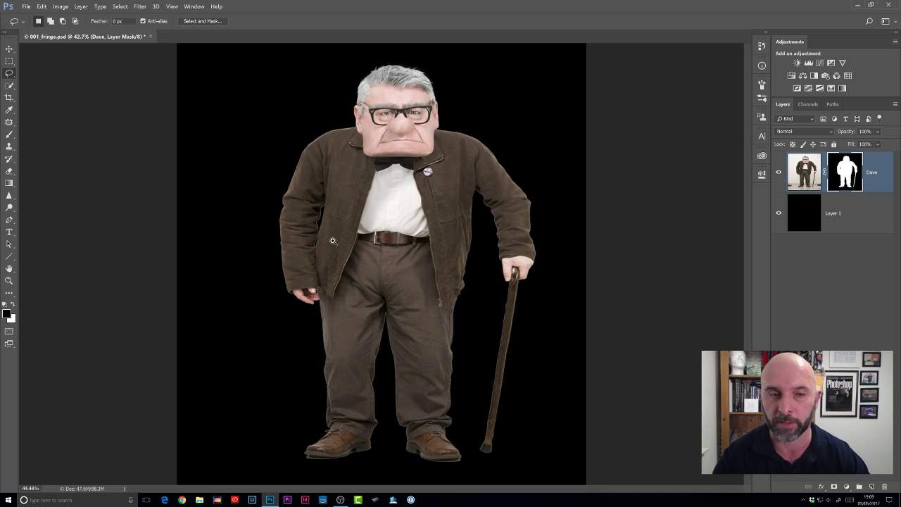
pyautogui.moveTo(333, 241); pyautogui.dragTo(340, 240)
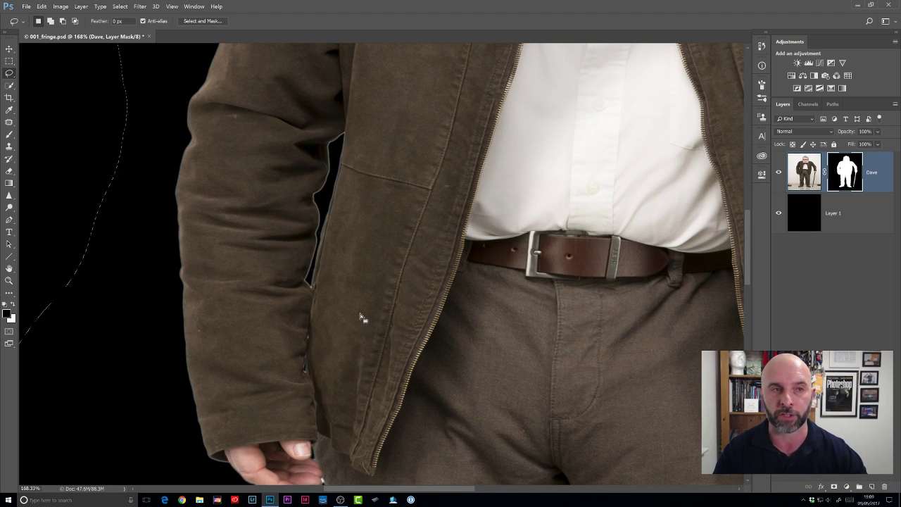
pyautogui.click(62, 7)
pyautogui.moveTo(70, 25)
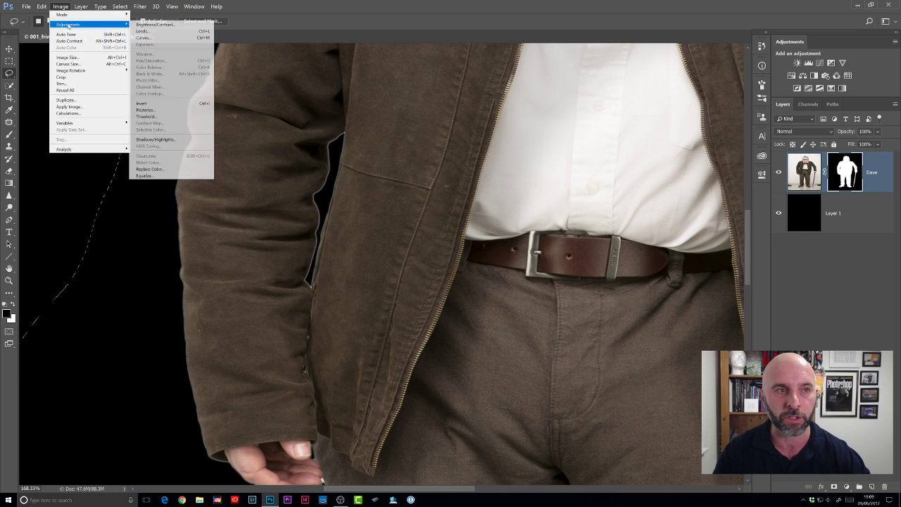
pyautogui.click(151, 33)
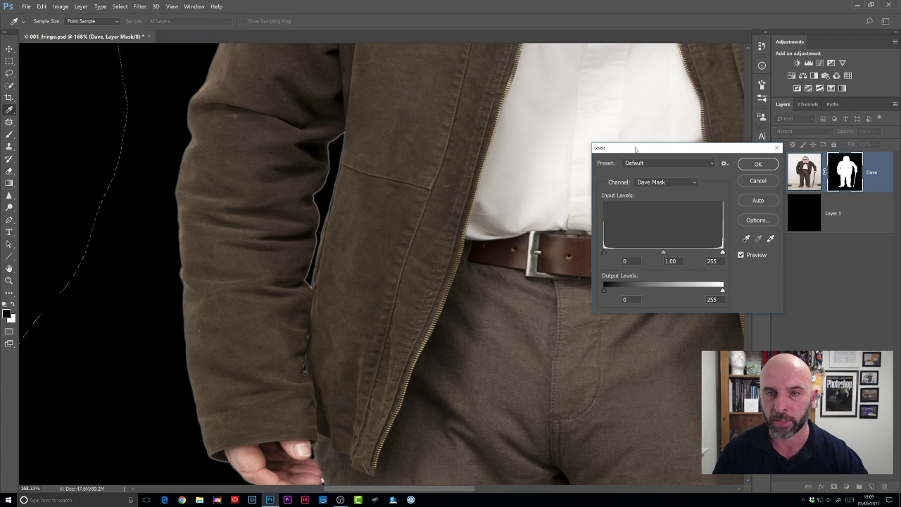
pyautogui.moveTo(630, 145); pyautogui.dragTo(490, 109)
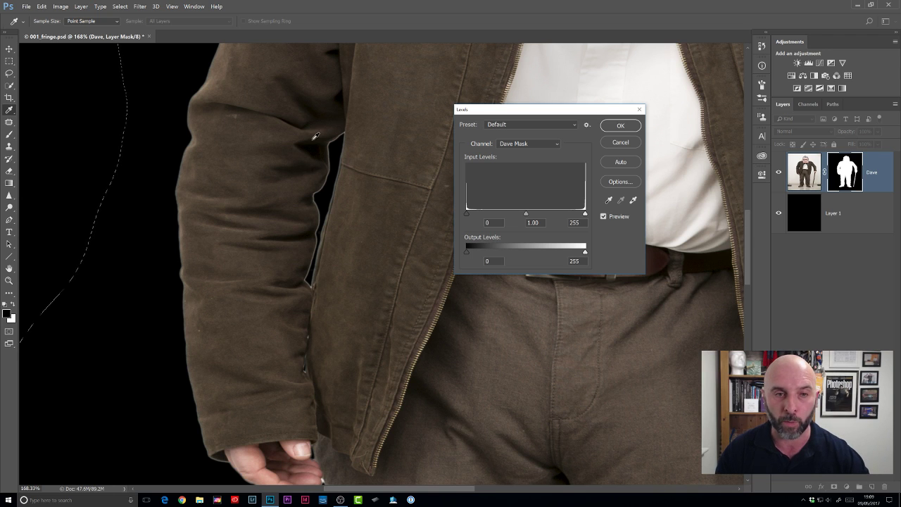
# - Raise the layer mask's shadow input level to 126 in Levels and apply the adjustment
pyautogui.moveTo(466, 213); pyautogui.dragTo(530, 218)
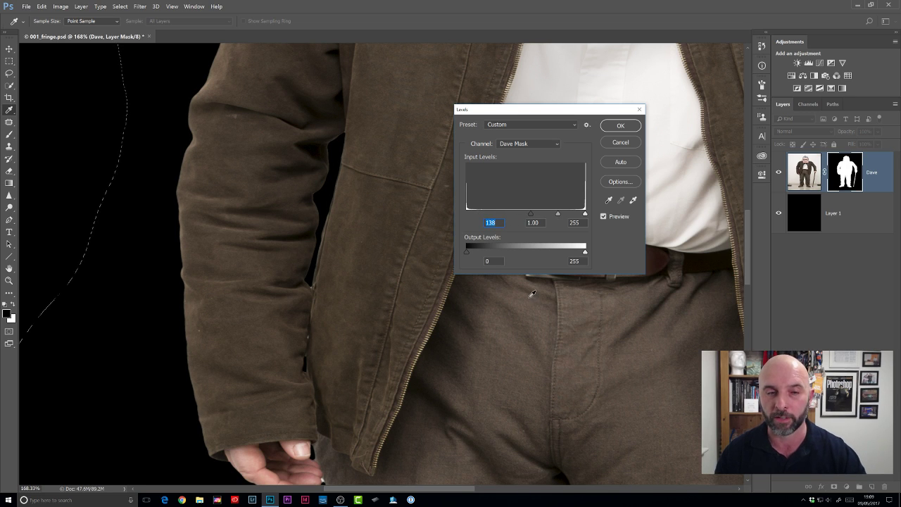
pyautogui.write('0')
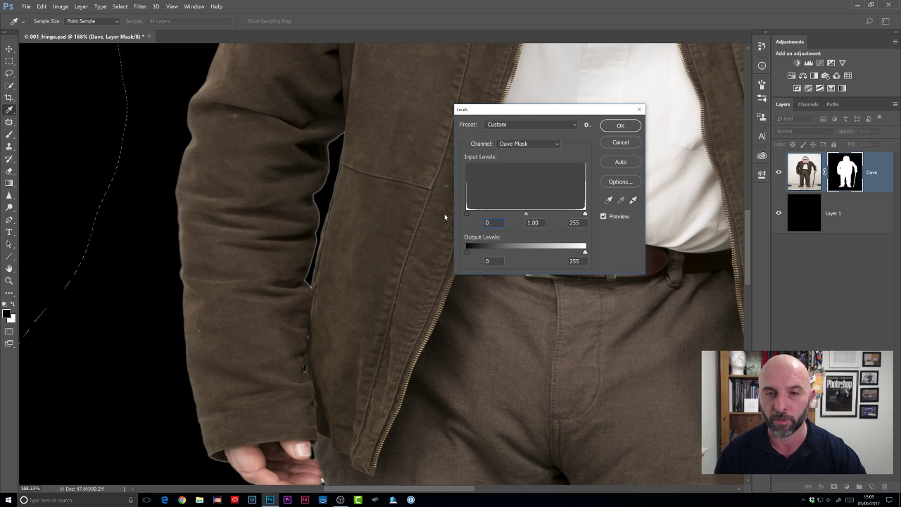
pyautogui.moveTo(466, 215); pyautogui.dragTo(526, 216)
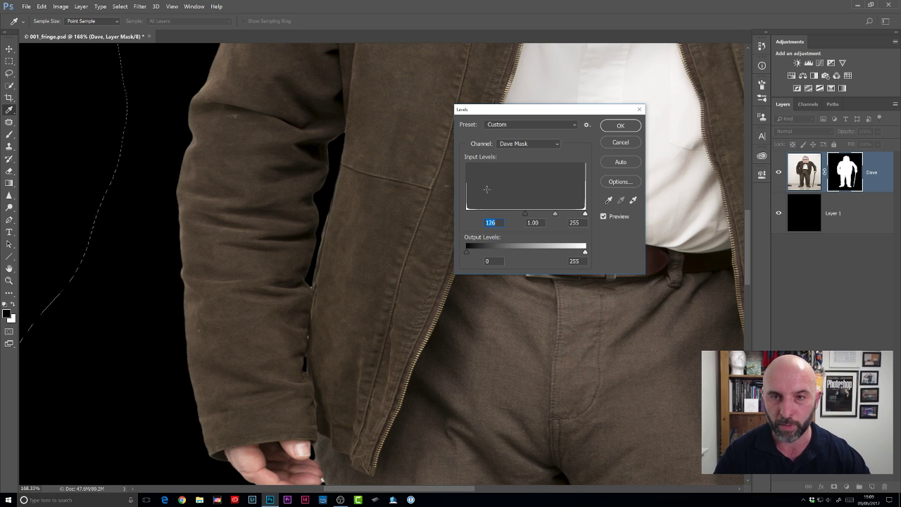
pyautogui.click(619, 126)
# - Inspect the cutout's edges around the trousers and jacket, and clear the lasso selection around the figure
pyautogui.press('l')
pyautogui.scroll(-10, 362, 394)
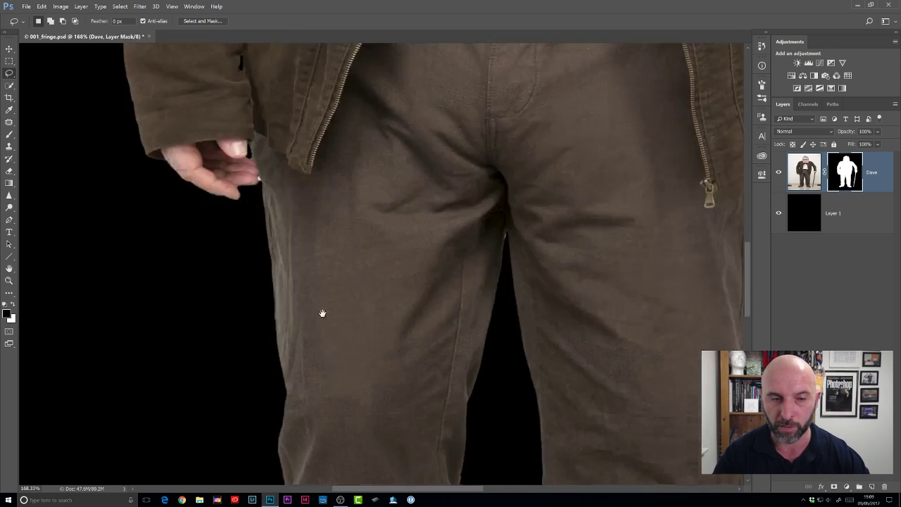
pyautogui.moveTo(303, 324); pyautogui.dragTo(255, 261)
pyautogui.moveTo(378, 258); pyautogui.dragTo(350, 303)
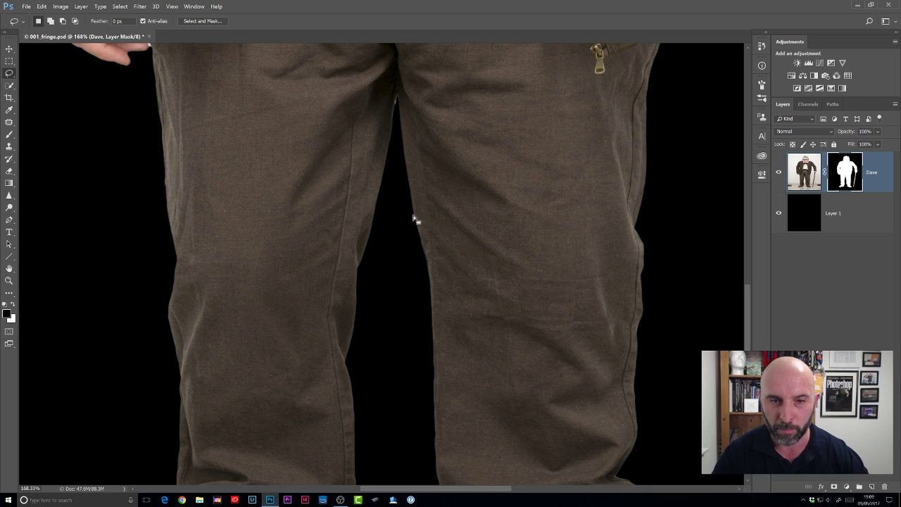
pyautogui.moveTo(535, 230)
pyautogui.mouseDown()
pyautogui.moveTo(392, 352)
pyautogui.moveTo(408, 358)
pyautogui.moveTo(452, 333)
pyautogui.mouseUp()
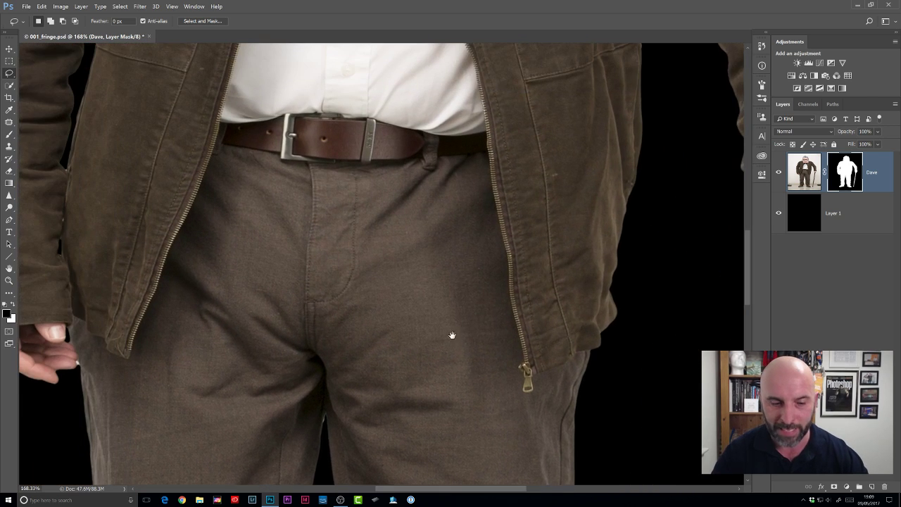
pyautogui.doubleClick(9, 268)
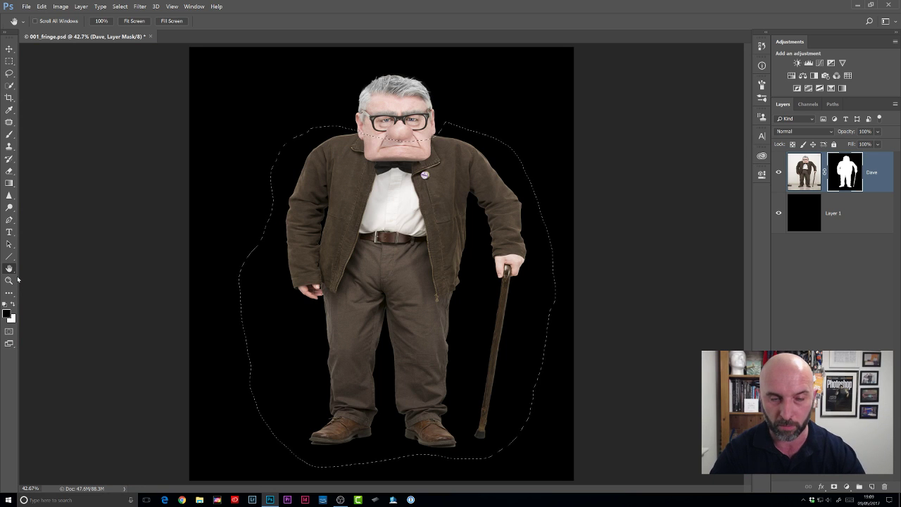
pyautogui.hotkey('ctrl', 'd')
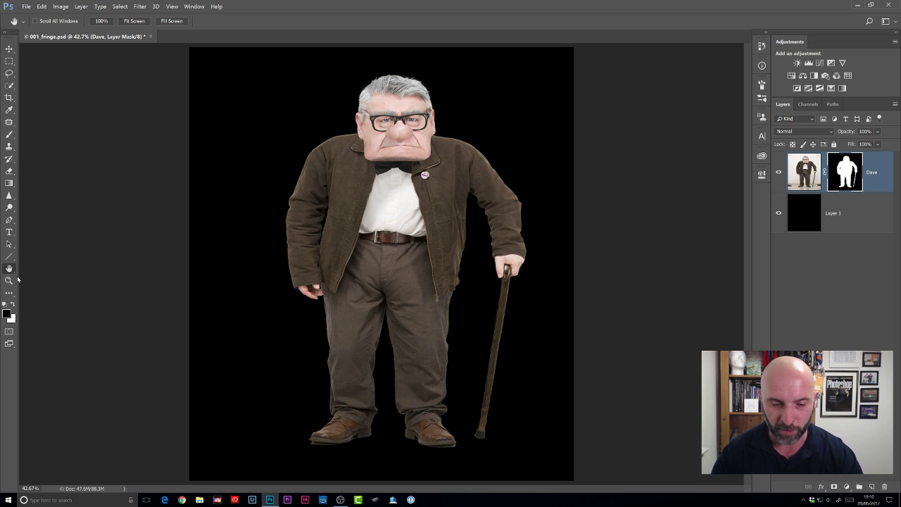
# - Close 001_fringe.psd without saving the changes and open 002_color_range from the Tutorials folder
pyautogui.hotkey('ctrl', 'w')
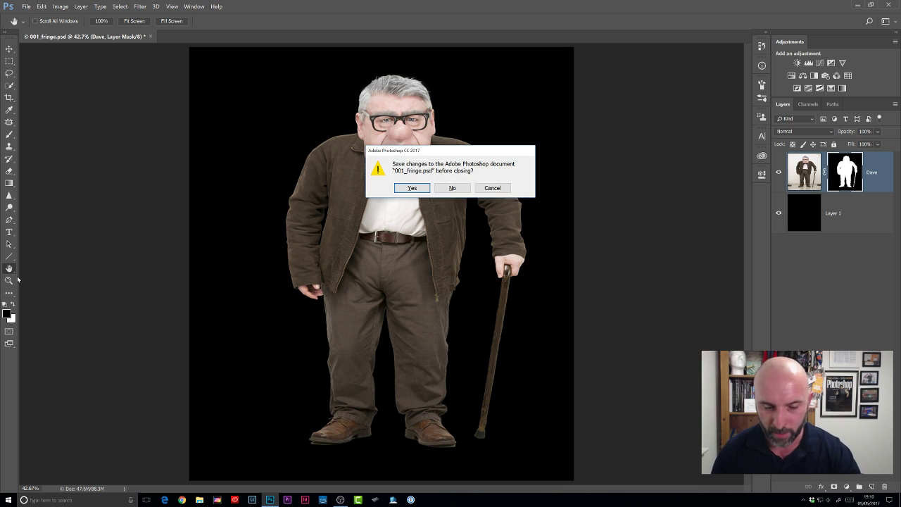
pyautogui.press('n')
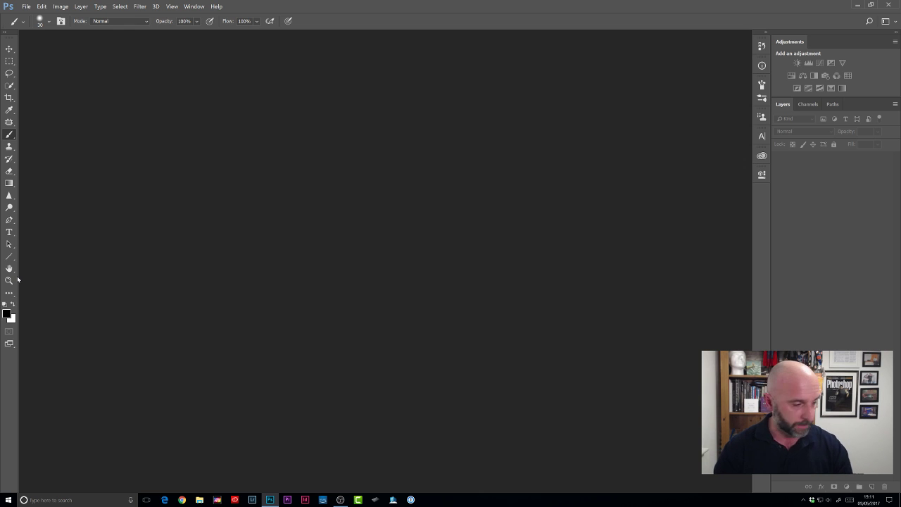
pyautogui.hotkey('ctrl', 'o')
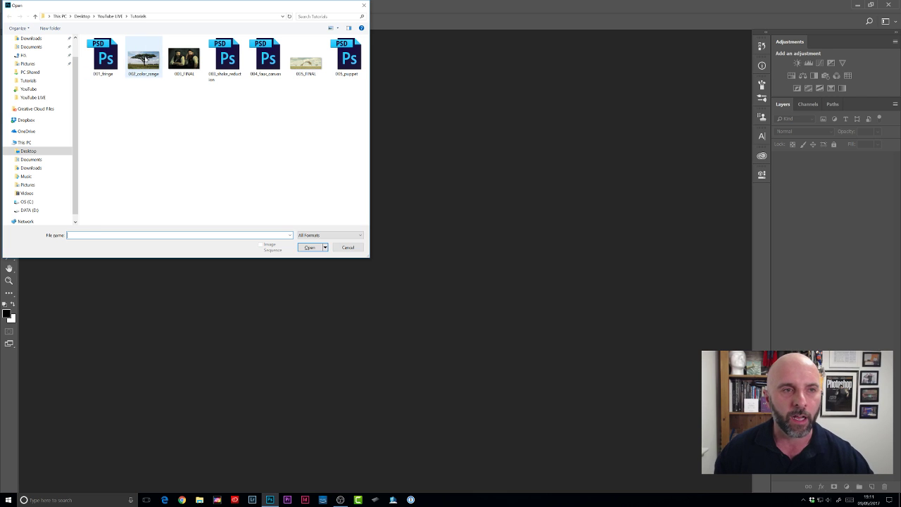
pyautogui.click(150, 60)
pyautogui.click(310, 248)
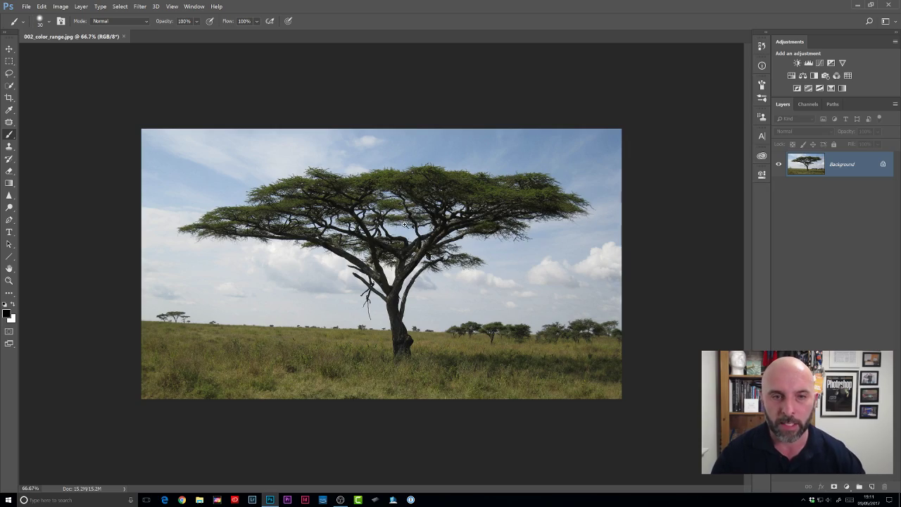
# - Look over the branches and foliage of the tree, and start a Color Range selection with Fuzziness set to 35
pyautogui.scroll(5, 388, 217)
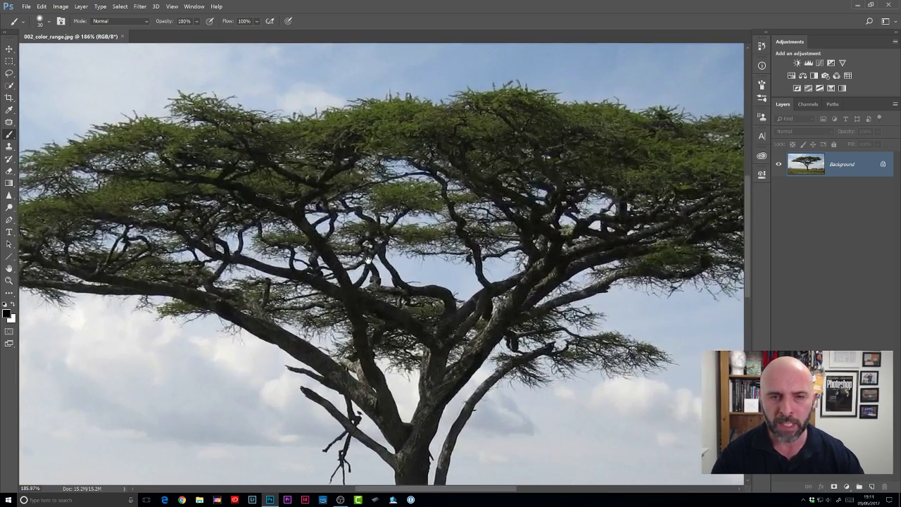
pyautogui.moveTo(367, 261); pyautogui.dragTo(284, 297)
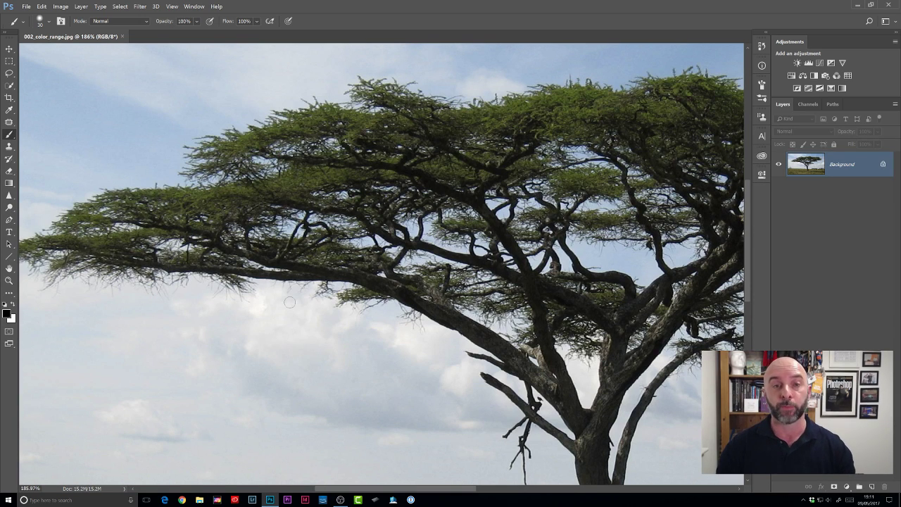
pyautogui.moveTo(485, 152); pyautogui.dragTo(293, 213)
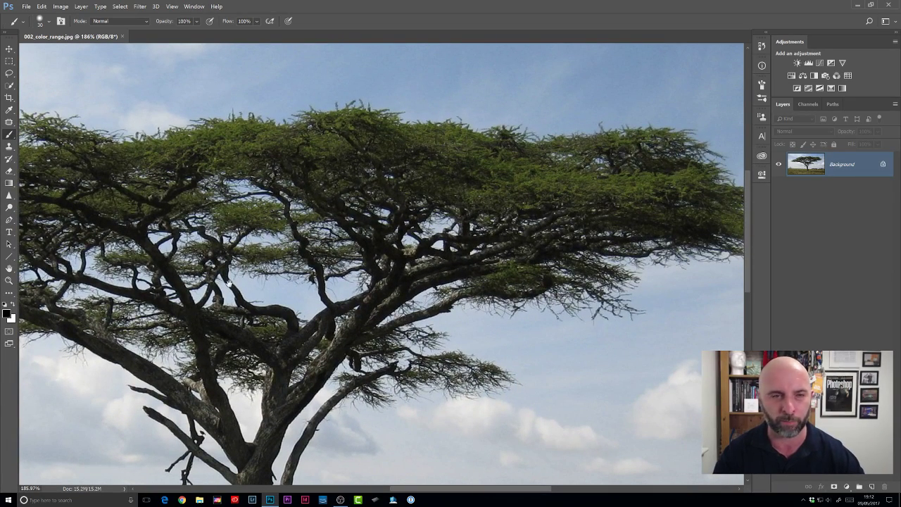
pyautogui.scroll(-2, 308, 241)
pyautogui.hotkey('ctrl', '0')
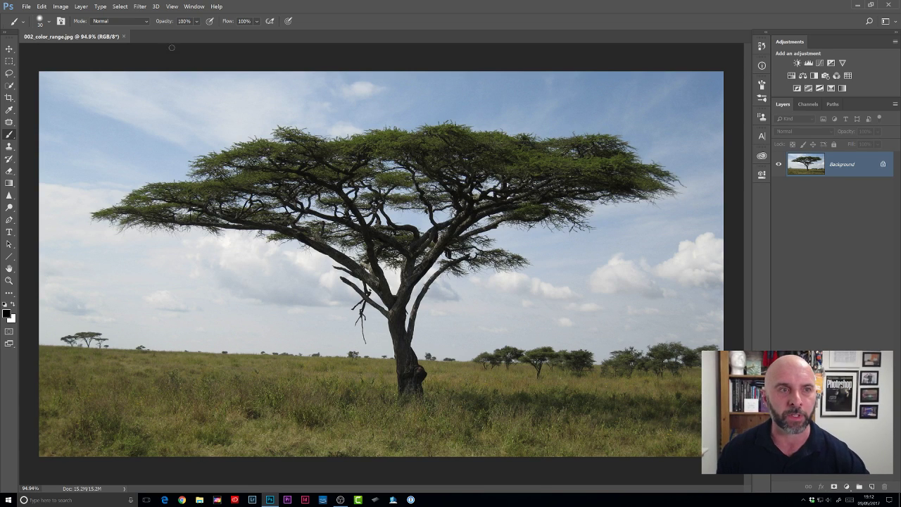
pyautogui.click(120, 6)
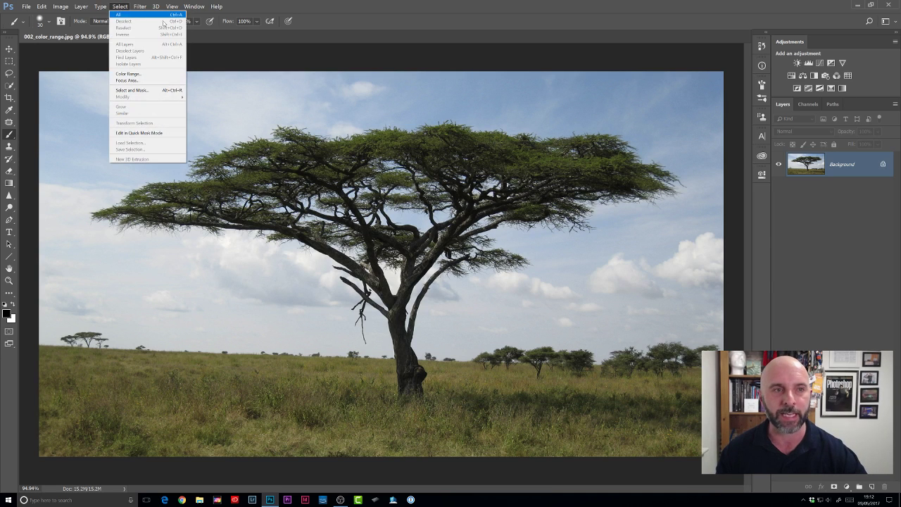
pyautogui.click(129, 74)
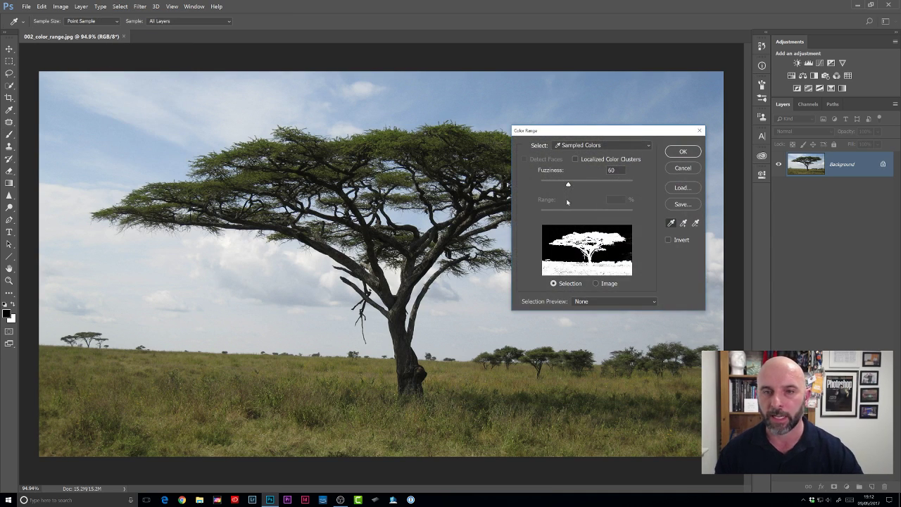
pyautogui.moveTo(566, 183); pyautogui.dragTo(555, 184)
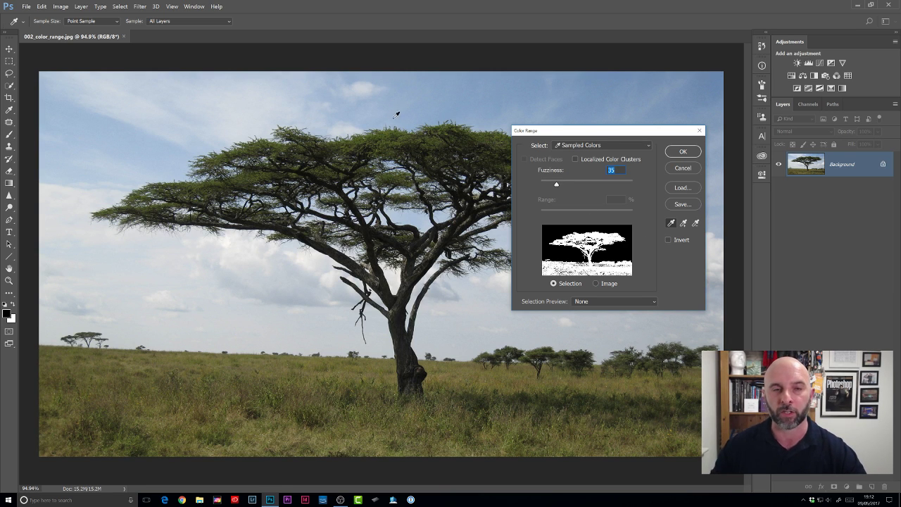
# - Try sampling the blue sky, the clouds and the grass as the source colour for the Color Range selection
pyautogui.click(289, 105)
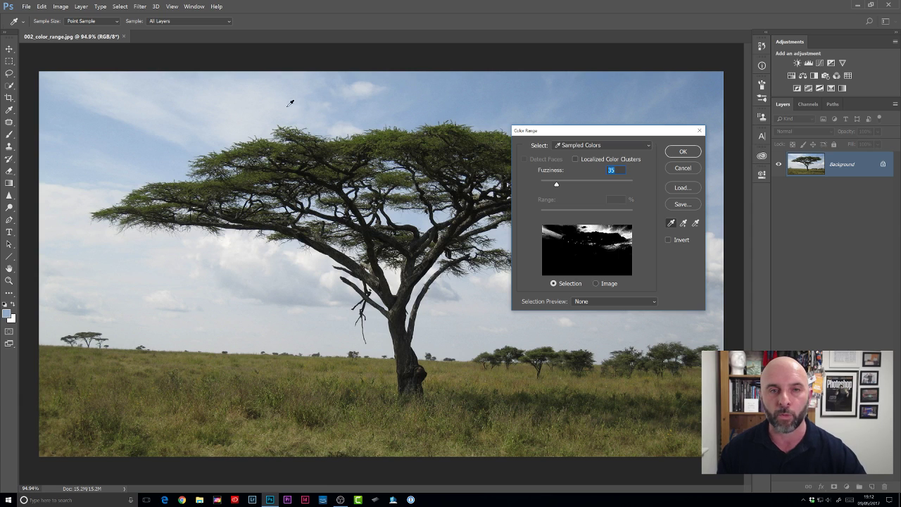
pyautogui.click(208, 96)
pyautogui.click(198, 140)
pyautogui.click(161, 284)
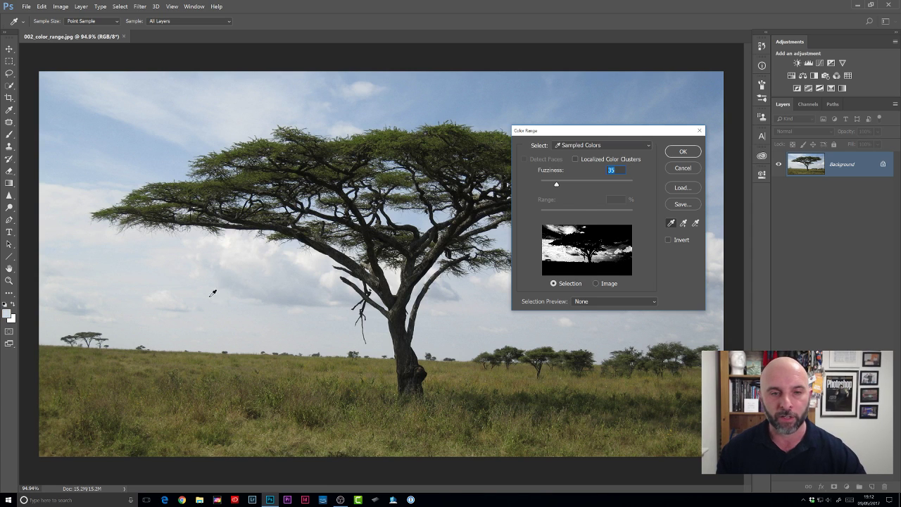
pyautogui.click(334, 317)
pyautogui.click(362, 111)
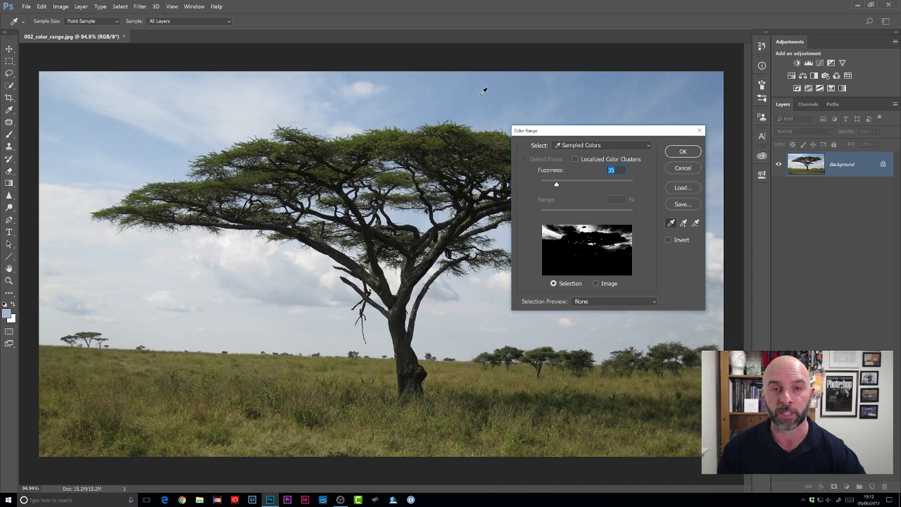
pyautogui.moveTo(483, 88); pyautogui.dragTo(360, 170)
pyautogui.moveTo(312, 406); pyautogui.dragTo(290, 400)
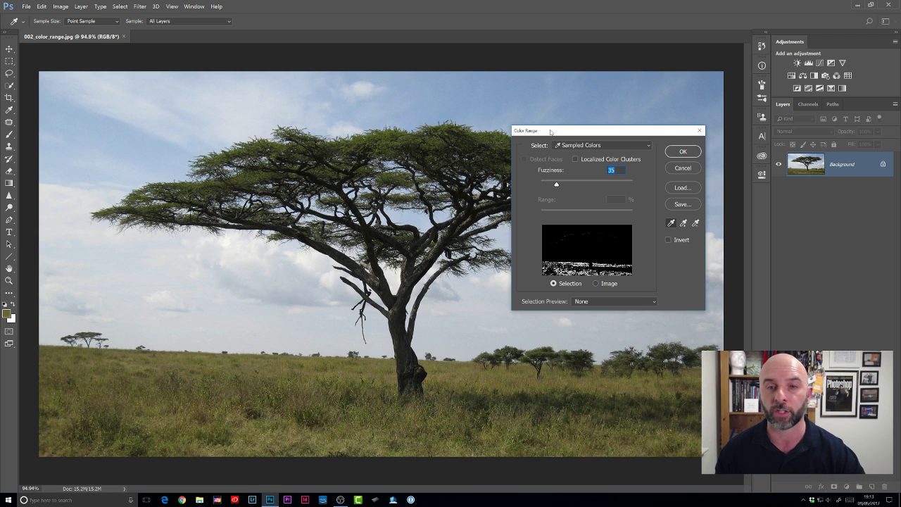
# - Uncover the tree's canopy and sample a dark green in its upper foliage that selects the whole tree in Color Range
pyautogui.moveTo(551, 132); pyautogui.dragTo(637, 150)
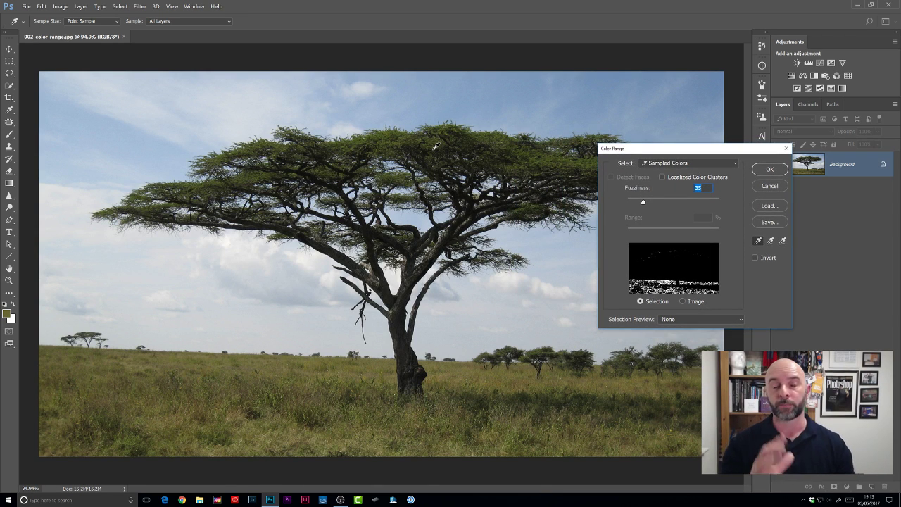
pyautogui.click(534, 156)
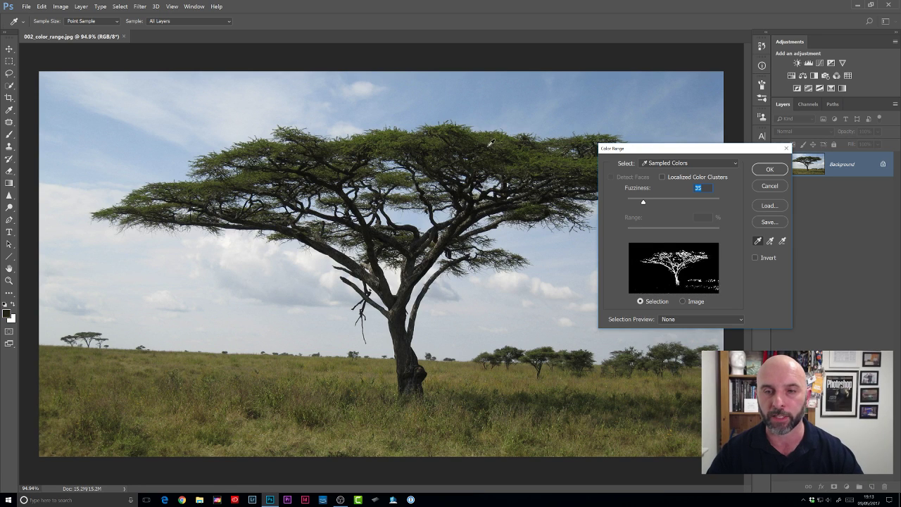
pyautogui.moveTo(489, 145); pyautogui.dragTo(503, 148)
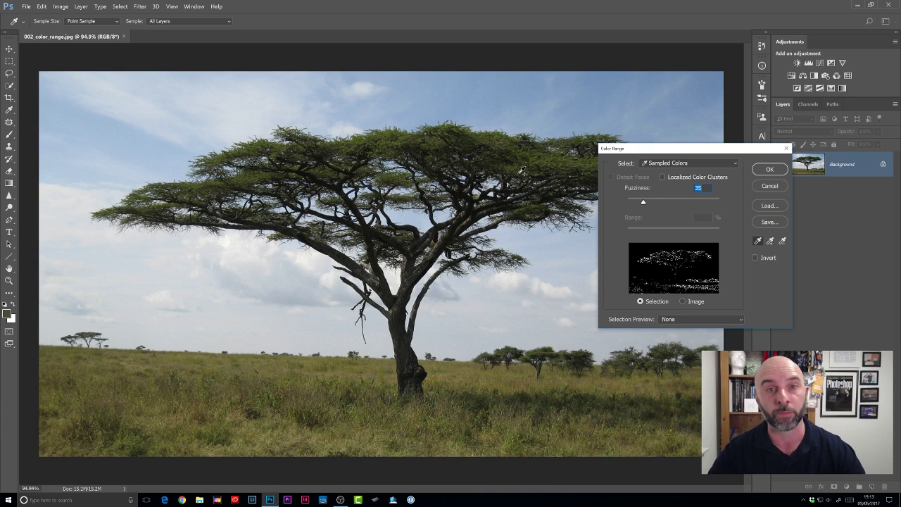
pyautogui.click(532, 158)
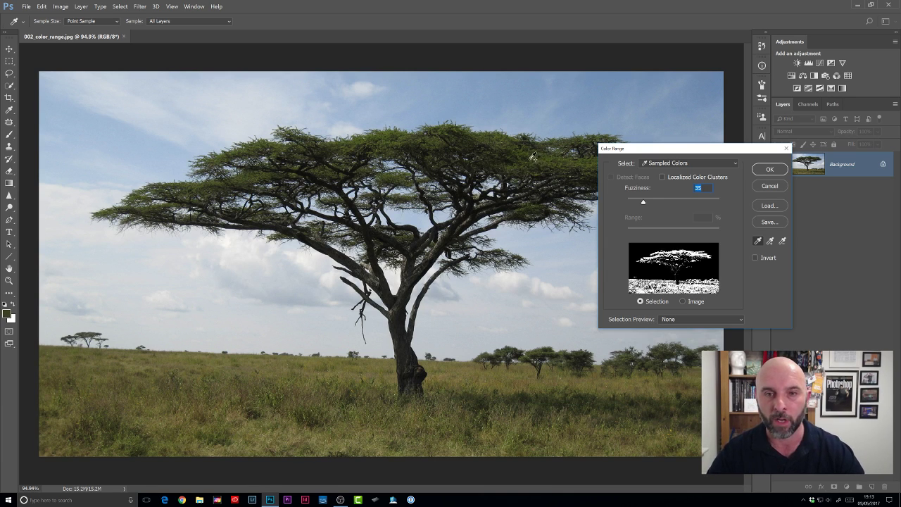
pyautogui.moveTo(531, 157); pyautogui.dragTo(481, 137)
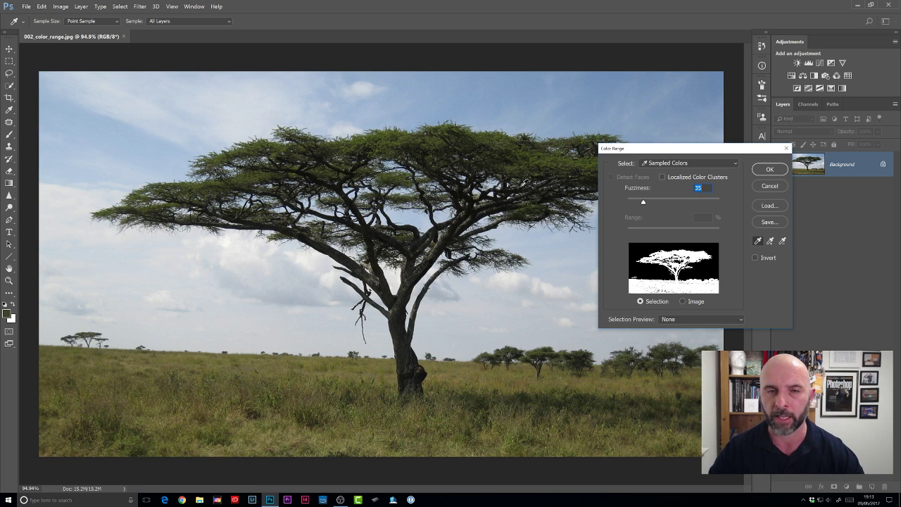
pyautogui.click(503, 142)
pyautogui.moveTo(501, 145); pyautogui.dragTo(475, 143)
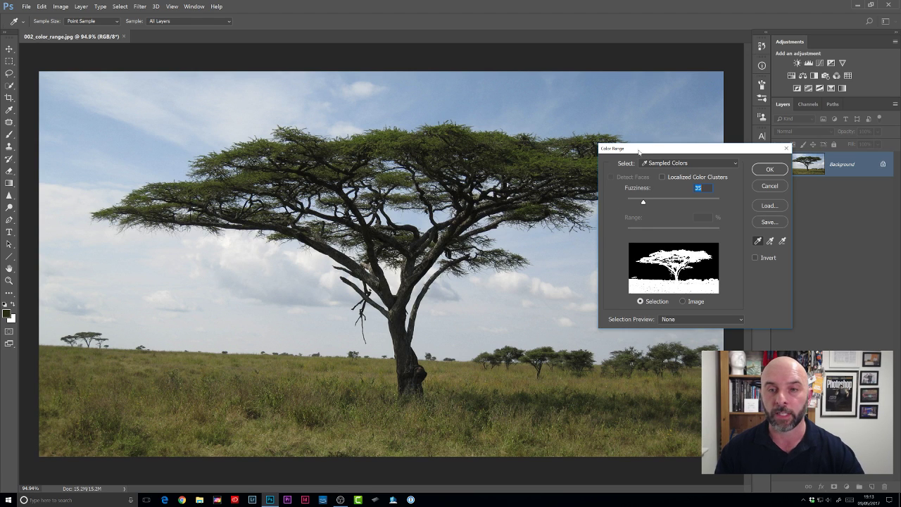
# - Try several Fuzziness values for the sampled tree colour and set Fuzziness to 65, keeping the sky black in the selection preview
pyautogui.moveTo(638, 150); pyautogui.dragTo(342, 141)
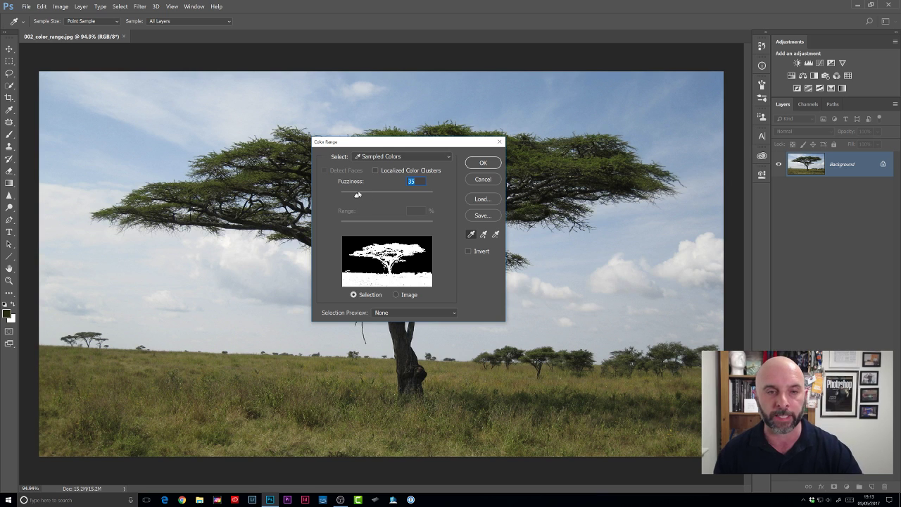
pyautogui.moveTo(357, 196)
pyautogui.mouseDown()
pyautogui.moveTo(376, 197)
pyautogui.moveTo(360, 196)
pyautogui.mouseUp()
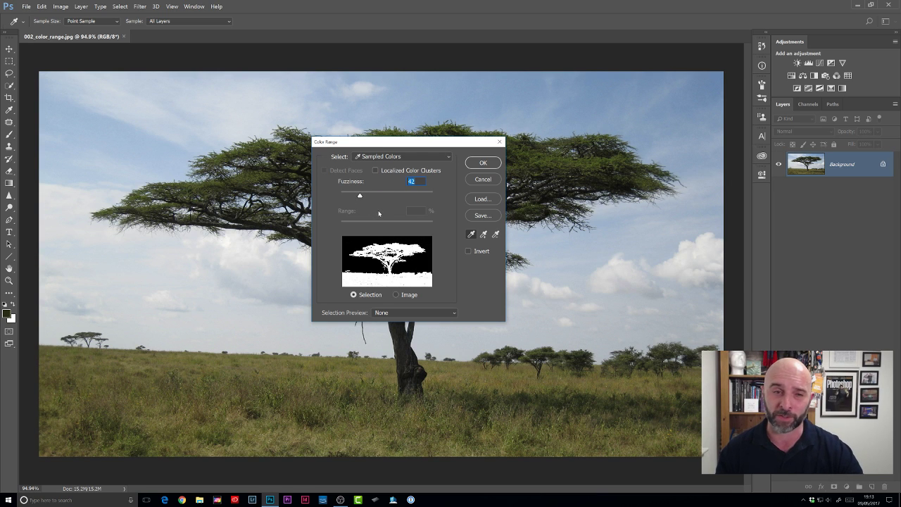
pyautogui.moveTo(359, 197); pyautogui.dragTo(355, 196)
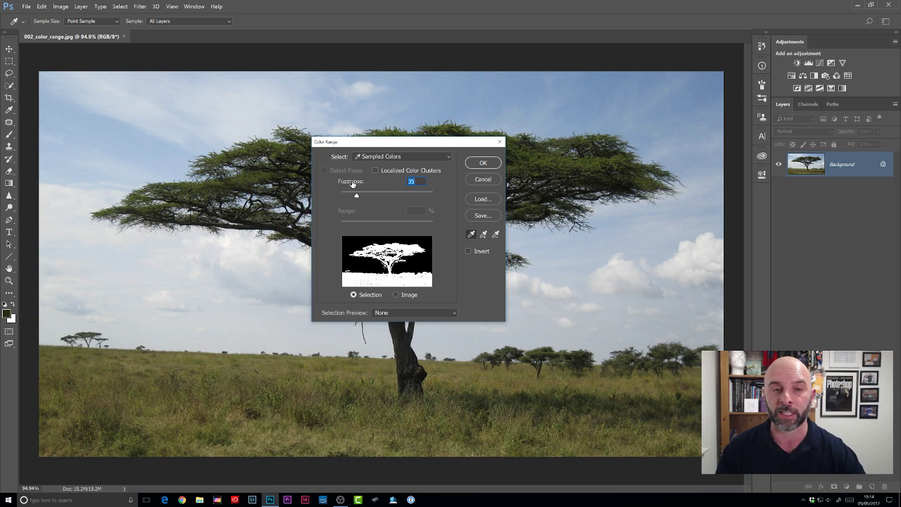
pyautogui.moveTo(356, 197); pyautogui.dragTo(373, 198)
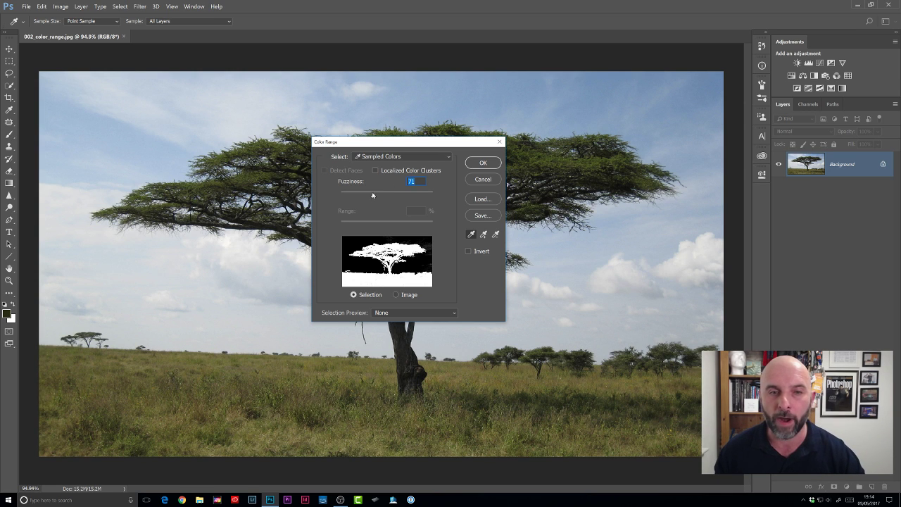
pyautogui.moveTo(373, 195); pyautogui.dragTo(381, 197)
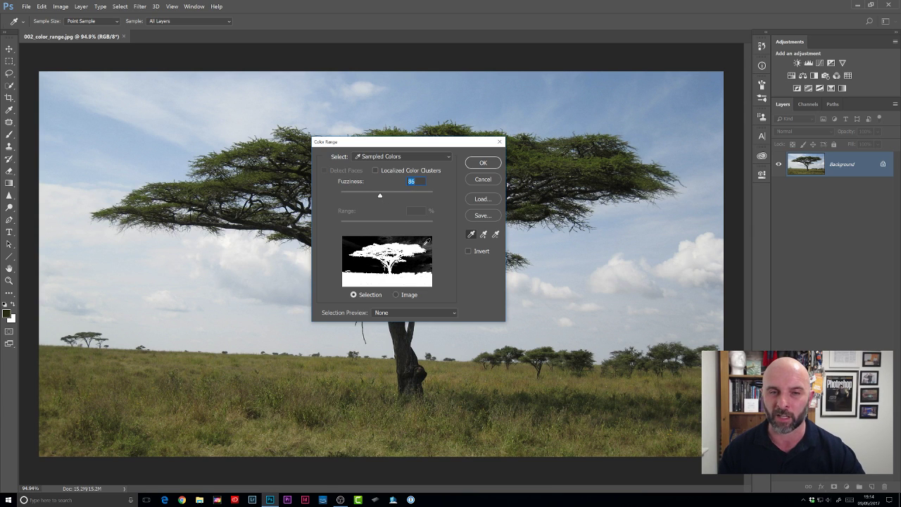
pyautogui.moveTo(379, 196); pyautogui.dragTo(370, 196)
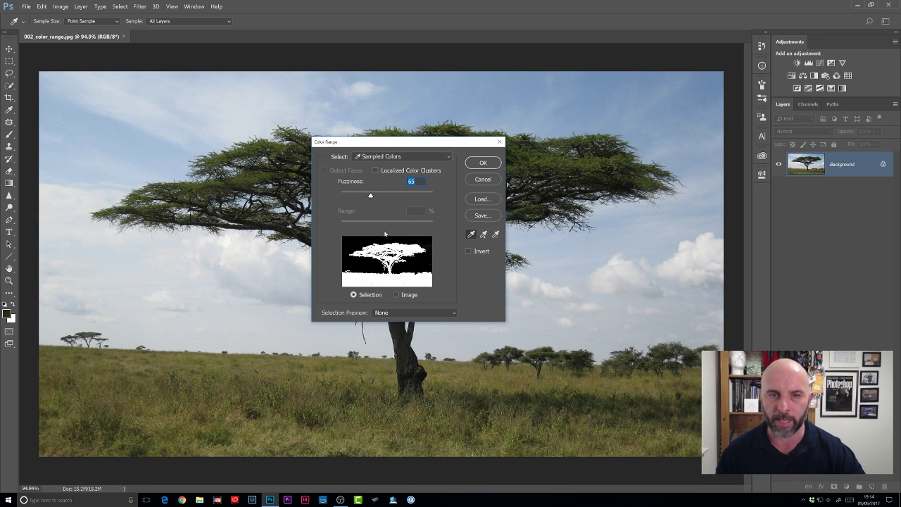
# - Accept the Color Range selection, and subtract the grass and distant trees around the trunk's base from it with the Lasso
pyautogui.click(483, 163)
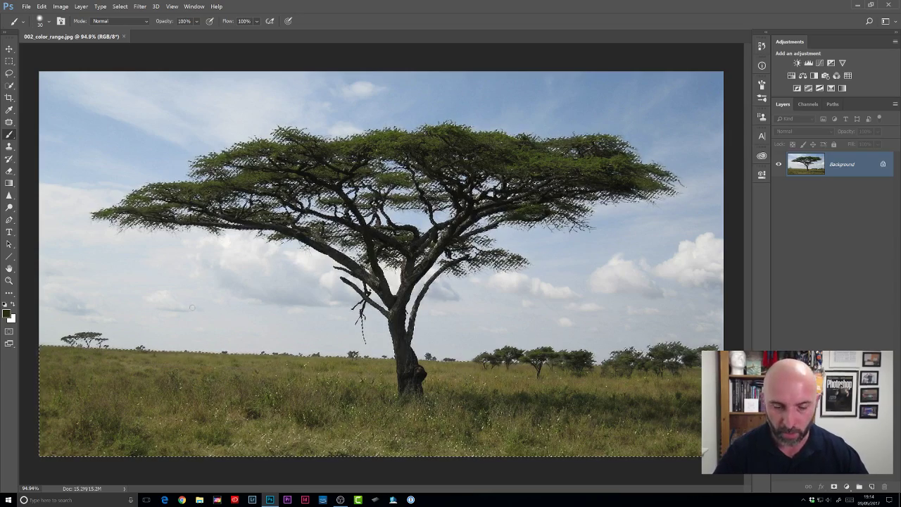
pyautogui.press('l')
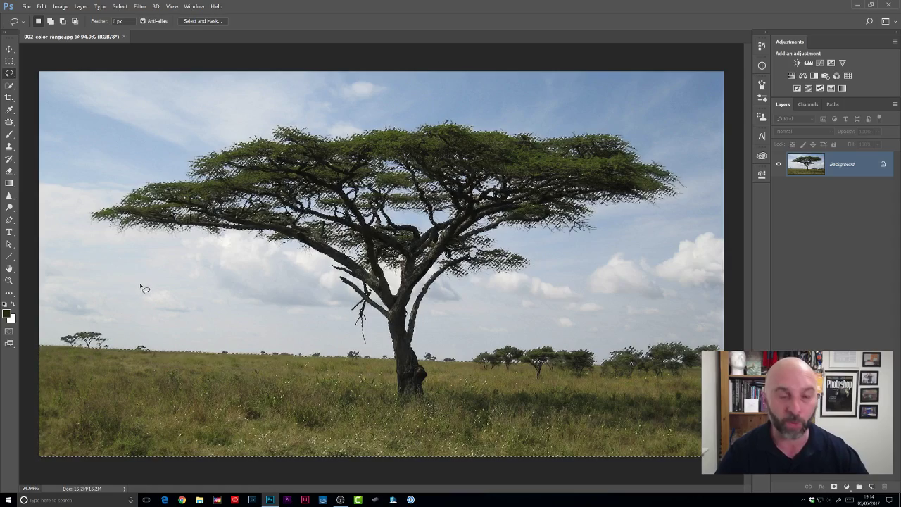
pyautogui.press('alt')
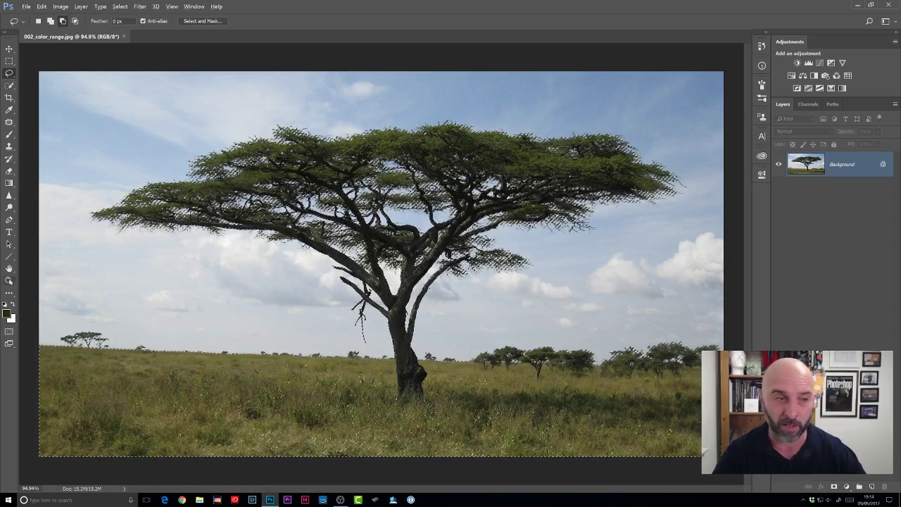
pyautogui.moveTo(38, 291)
pyautogui.mouseDown()
pyautogui.moveTo(186, 289)
pyautogui.moveTo(291, 316)
pyautogui.mouseUp()
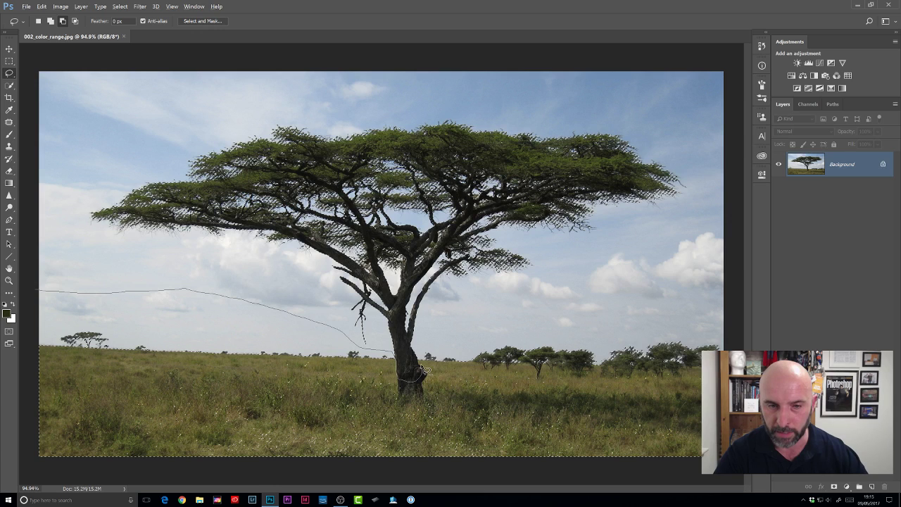
pyautogui.moveTo(600, 297); pyautogui.dragTo(698, 298)
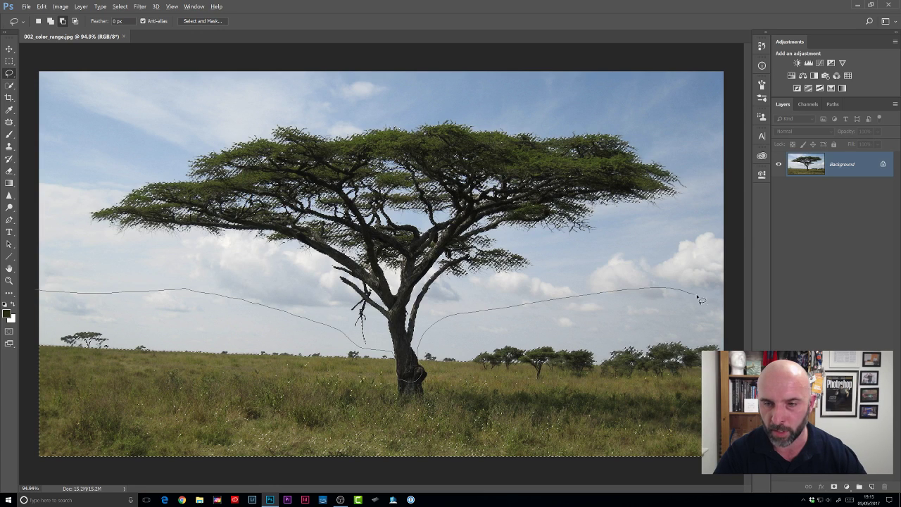
pyautogui.moveTo(674, 491); pyautogui.dragTo(423, 483)
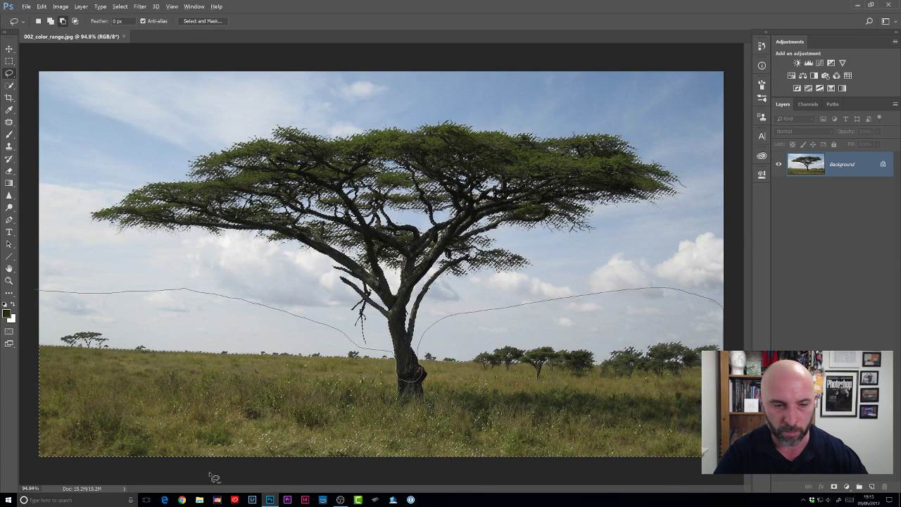
pyautogui.moveTo(32, 475)
pyautogui.mouseDown()
pyautogui.moveTo(15, 368)
pyautogui.moveTo(19, 297)
pyautogui.mouseUp()
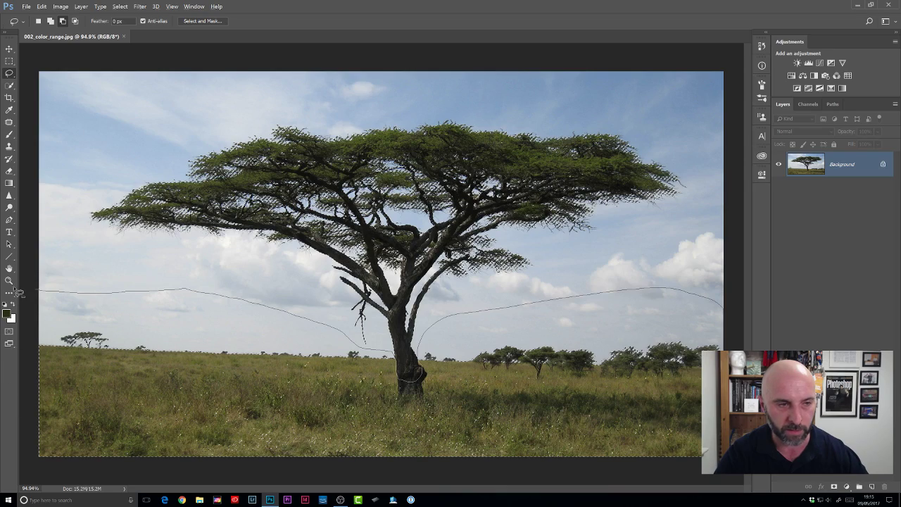
pyautogui.press('Escape')
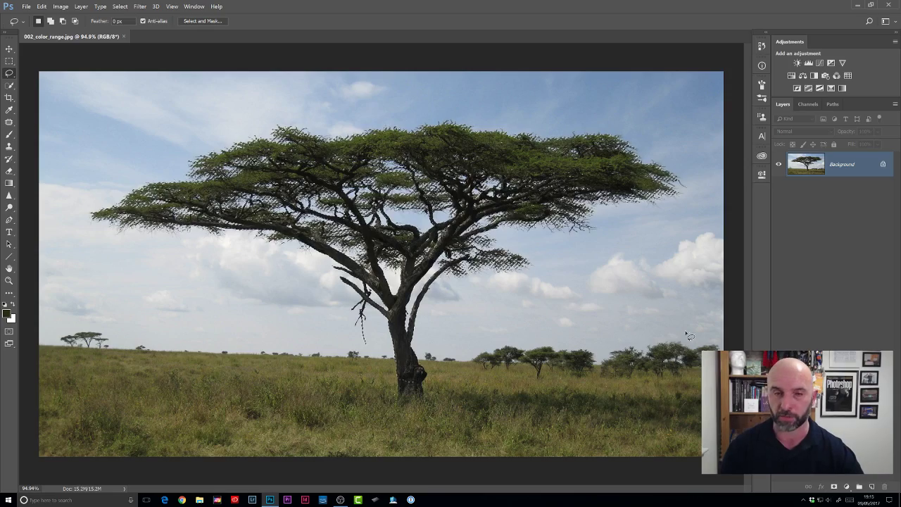
# - Add a layer mask from the tree selection and check the cut-out branches and foliage
pyautogui.click(832, 486)
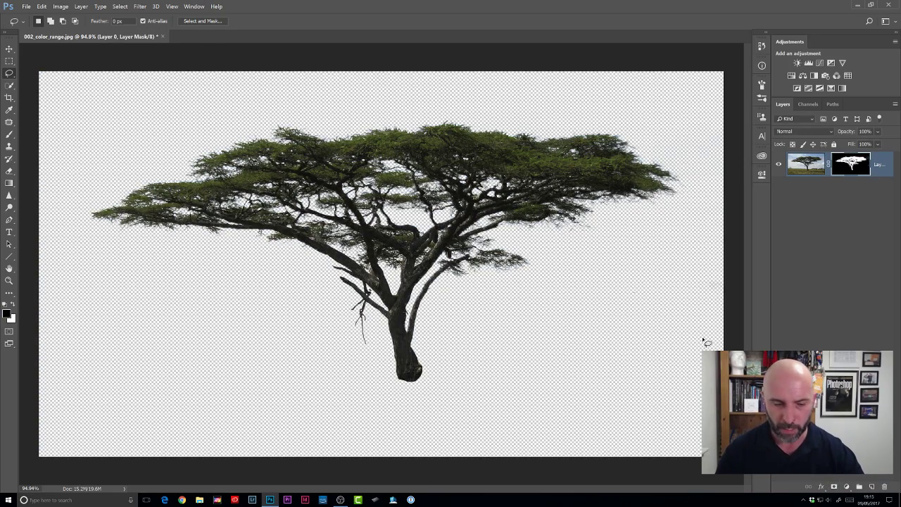
pyautogui.scroll(5, 393, 223)
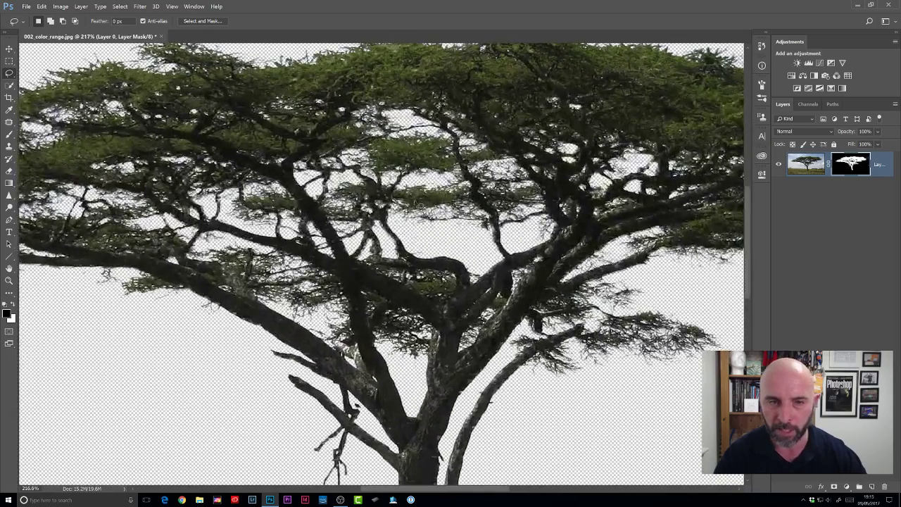
pyautogui.scroll(-4, 361, 255)
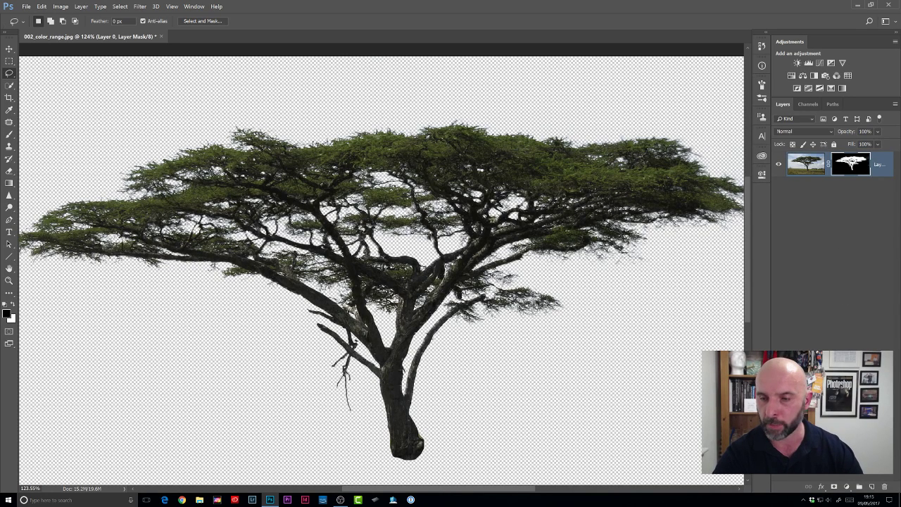
# - Add a new layer beneath the masked tree and fill it with white
pyautogui.keyDown('ctrl'); pyautogui.click(871, 487); pyautogui.keyUp('ctrl')
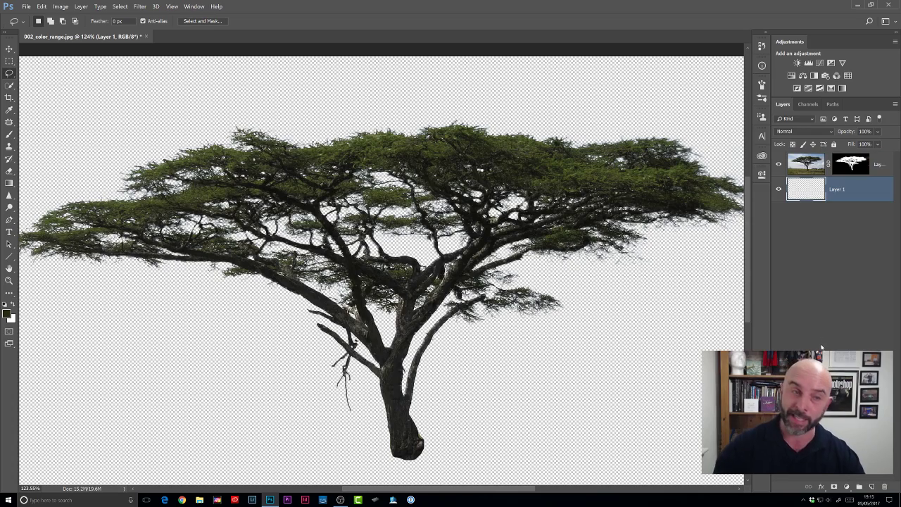
pyautogui.hotkey('ctrl', 'BackSpace')
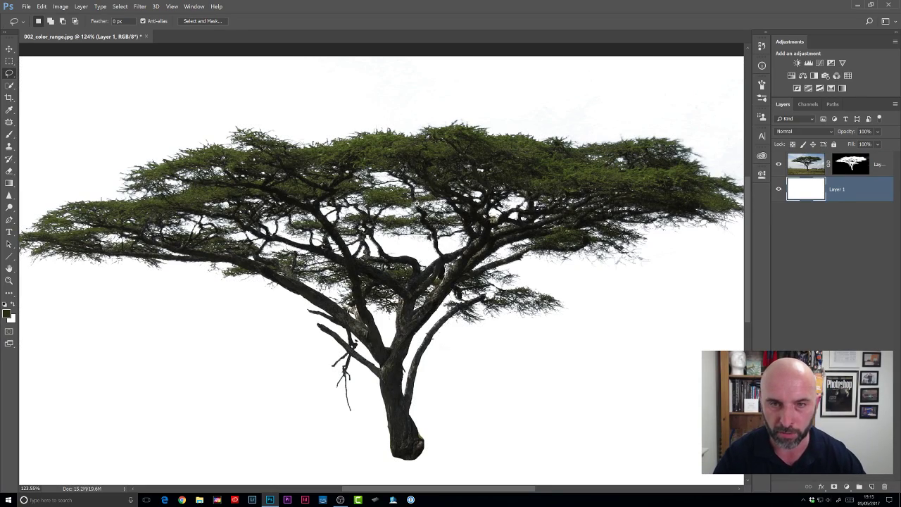
pyautogui.scroll(-1, 419, 205)
pyautogui.scroll(-1, 420, 205)
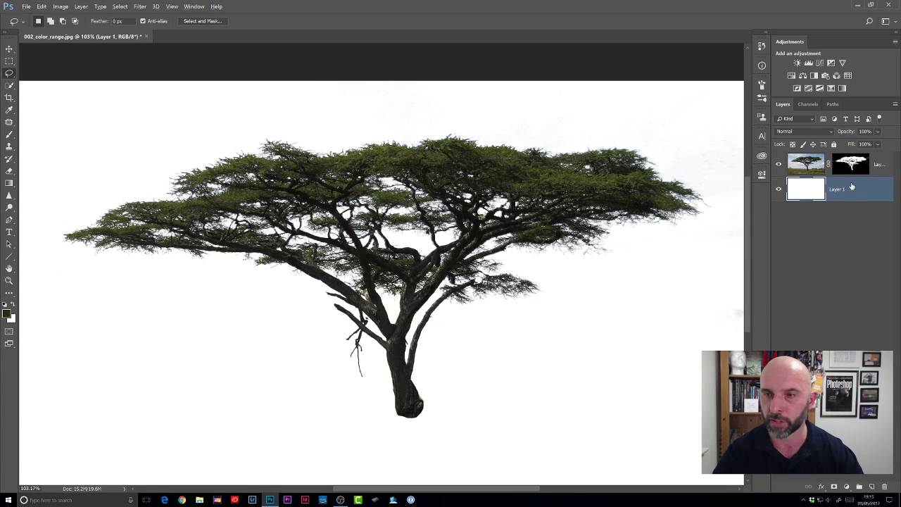
# - Display the tree's layer mask on its own and examine the sky area around the canopy for grey remnants
pyautogui.keyDown('alt'); pyautogui.click(850, 166); pyautogui.keyUp('alt')
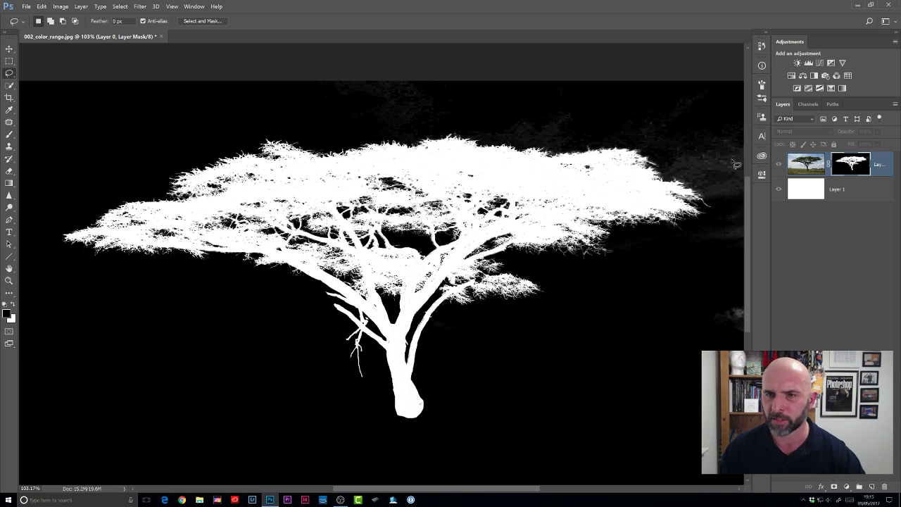
pyautogui.moveTo(561, 206); pyautogui.dragTo(658, 185)
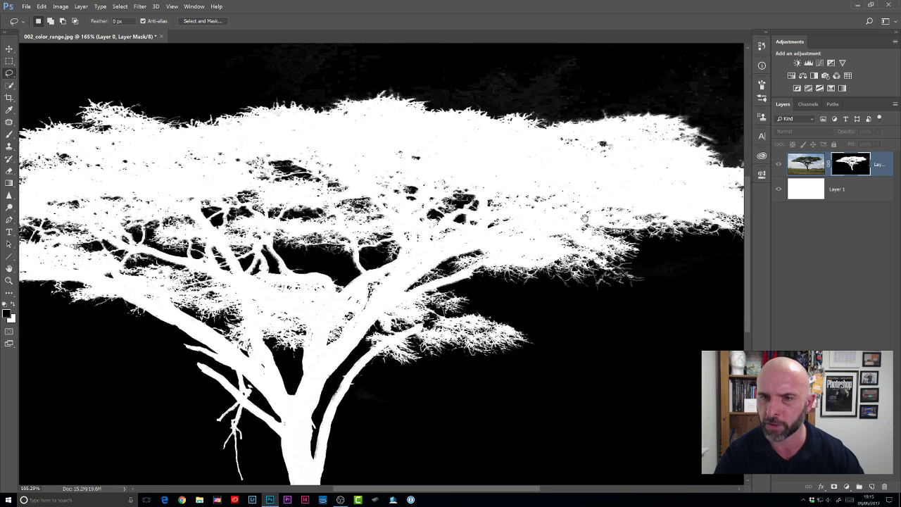
pyautogui.moveTo(739, 133)
pyautogui.mouseDown()
pyautogui.moveTo(607, 134)
pyautogui.moveTo(470, 161)
pyautogui.moveTo(463, 172)
pyautogui.mouseUp()
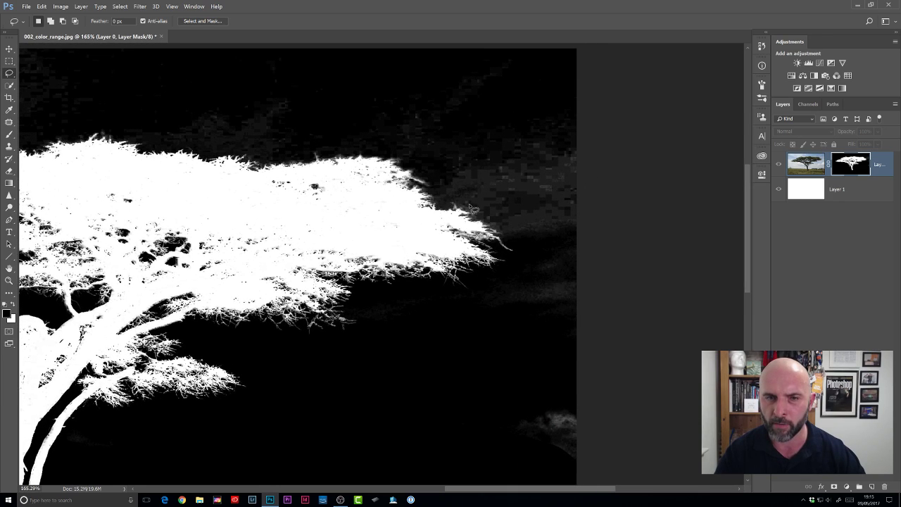
pyautogui.moveTo(468, 253); pyautogui.dragTo(409, 282)
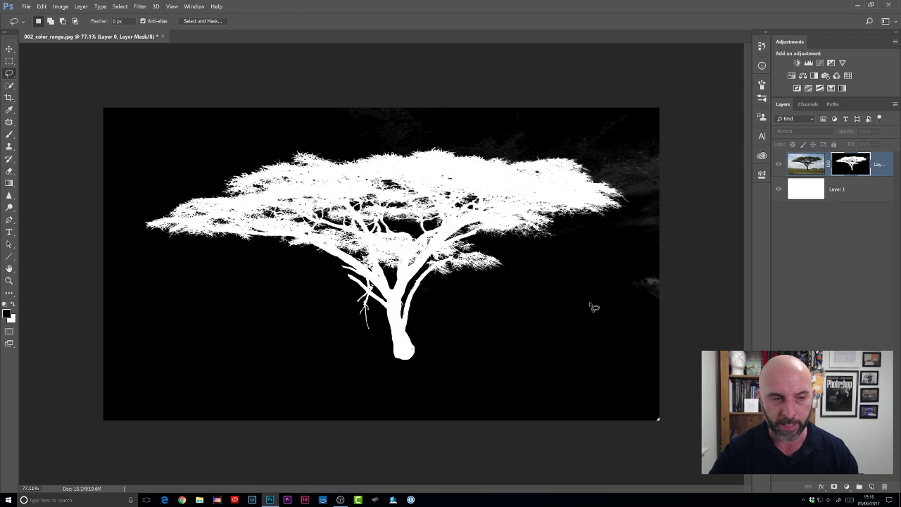
# - Set up the Brush with Overlay blending mode and a size of 250 for cleaning the mask
pyautogui.press('b')
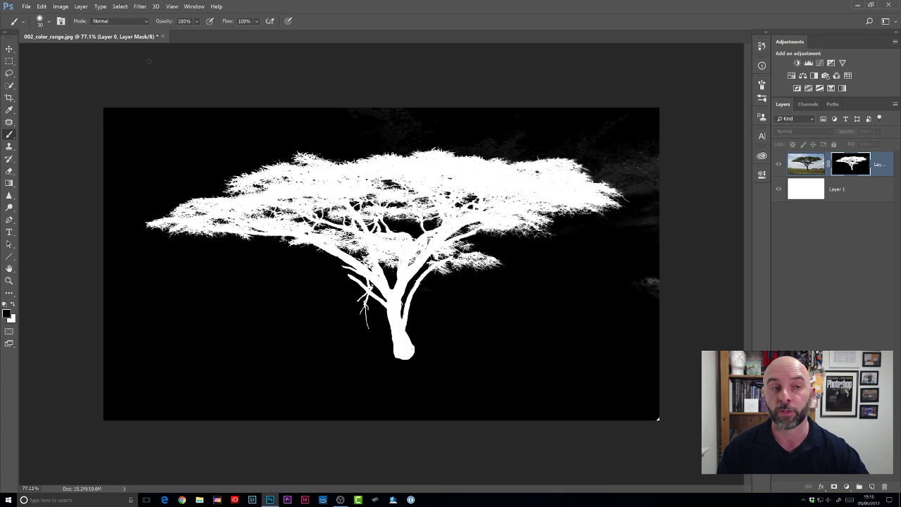
pyautogui.click(145, 23)
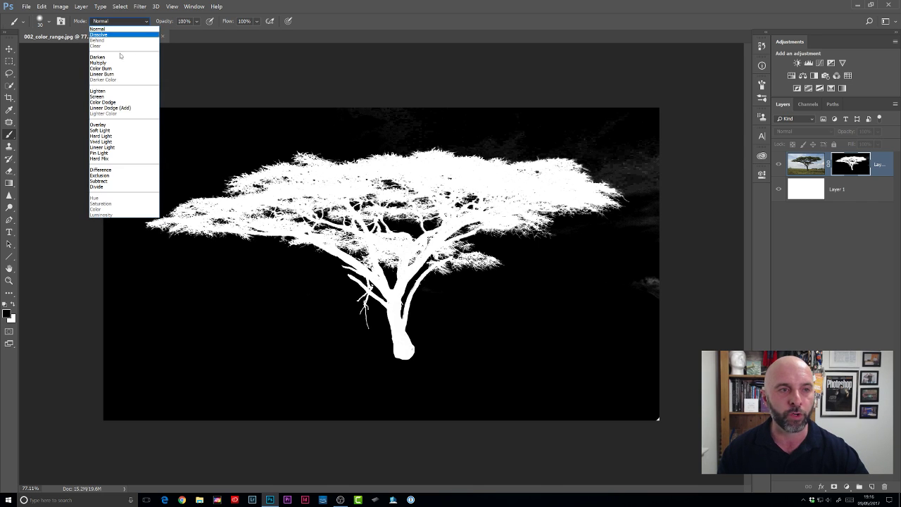
pyautogui.click(117, 125)
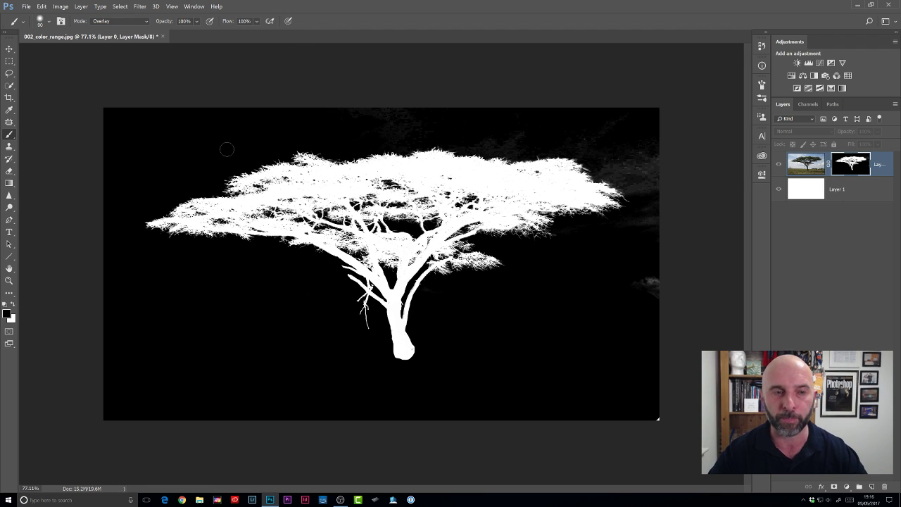
pyautogui.press(']')
pyautogui.press(']')
pyautogui.press(']')
pyautogui.press(']')
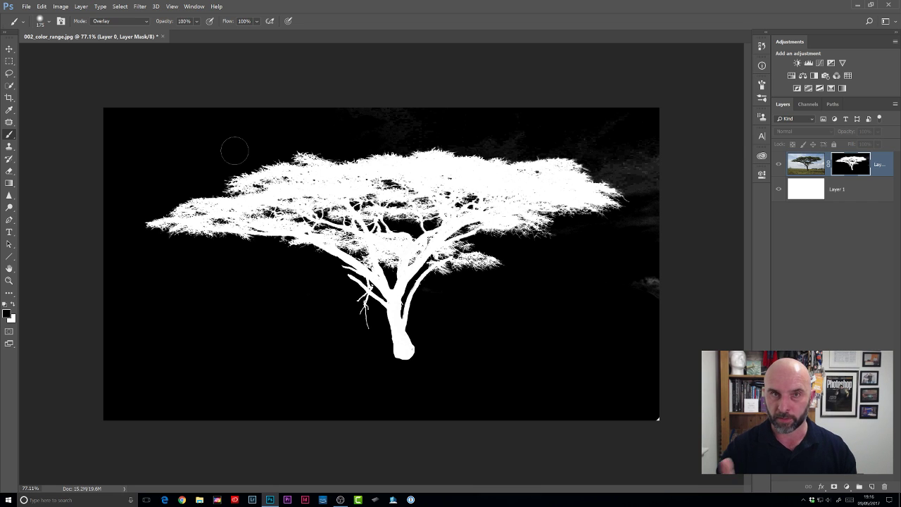
pyautogui.press(']')
pyautogui.press(']')
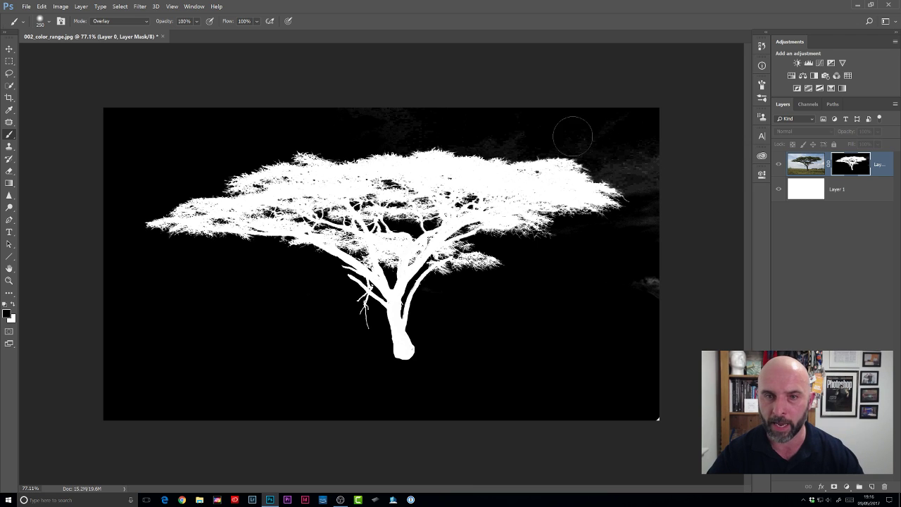
# - Paint the mask's sky remnants black and its trunk and branches white, and return to the normal image view
pyautogui.moveTo(628, 153)
pyautogui.mouseDown()
pyautogui.moveTo(659, 163)
pyautogui.moveTo(607, 164)
pyautogui.moveTo(662, 180)
pyautogui.moveTo(644, 287)
pyautogui.mouseUp()
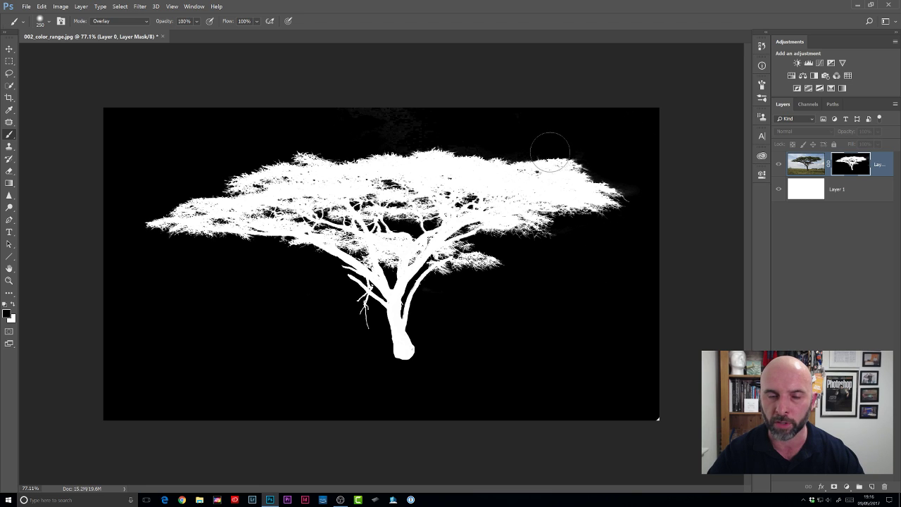
pyautogui.moveTo(450, 129)
pyautogui.mouseDown()
pyautogui.moveTo(395, 139)
pyautogui.moveTo(339, 126)
pyautogui.mouseUp()
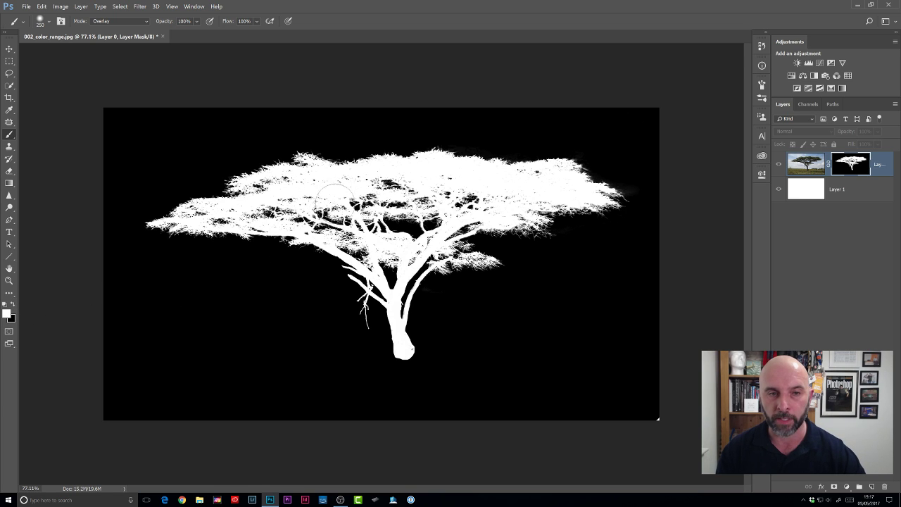
pyautogui.moveTo(386, 269)
pyautogui.mouseDown()
pyautogui.moveTo(534, 226)
pyautogui.moveTo(529, 214)
pyautogui.moveTo(611, 196)
pyautogui.moveTo(568, 164)
pyautogui.moveTo(603, 193)
pyautogui.moveTo(461, 156)
pyautogui.moveTo(398, 151)
pyautogui.moveTo(302, 171)
pyautogui.moveTo(292, 146)
pyautogui.moveTo(233, 180)
pyautogui.moveTo(238, 185)
pyautogui.moveTo(186, 199)
pyautogui.moveTo(174, 218)
pyautogui.moveTo(153, 224)
pyautogui.moveTo(284, 233)
pyautogui.moveTo(385, 273)
pyautogui.moveTo(412, 198)
pyautogui.moveTo(457, 273)
pyautogui.moveTo(466, 248)
pyautogui.mouseUp()
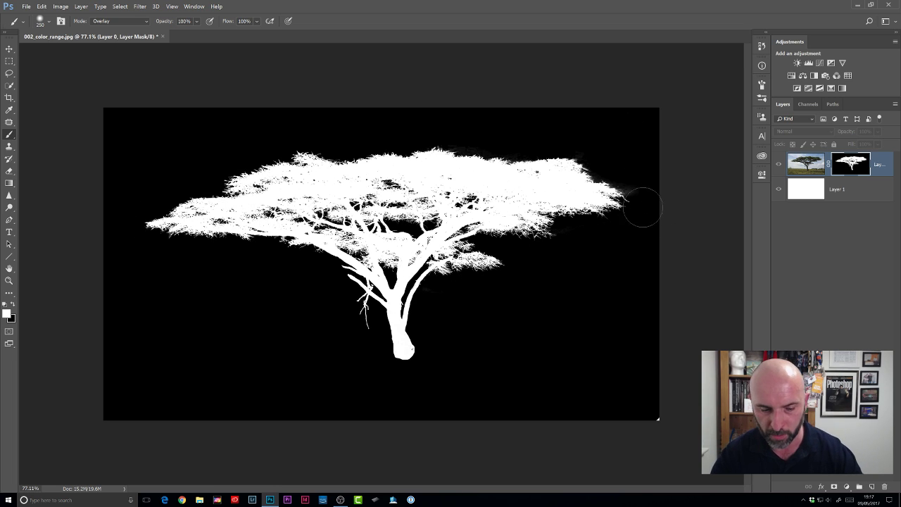
pyautogui.press('x')
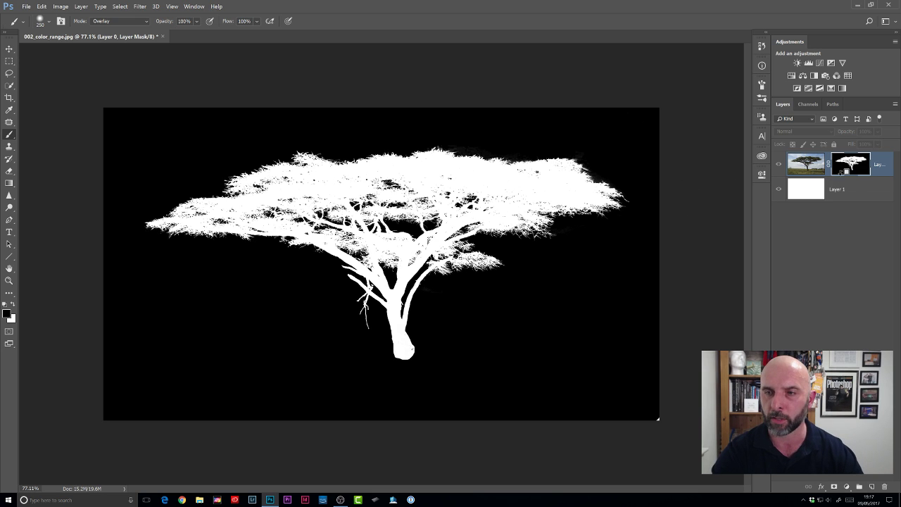
pyautogui.keyDown('alt'); pyautogui.click(852, 166); pyautogui.keyUp('alt')
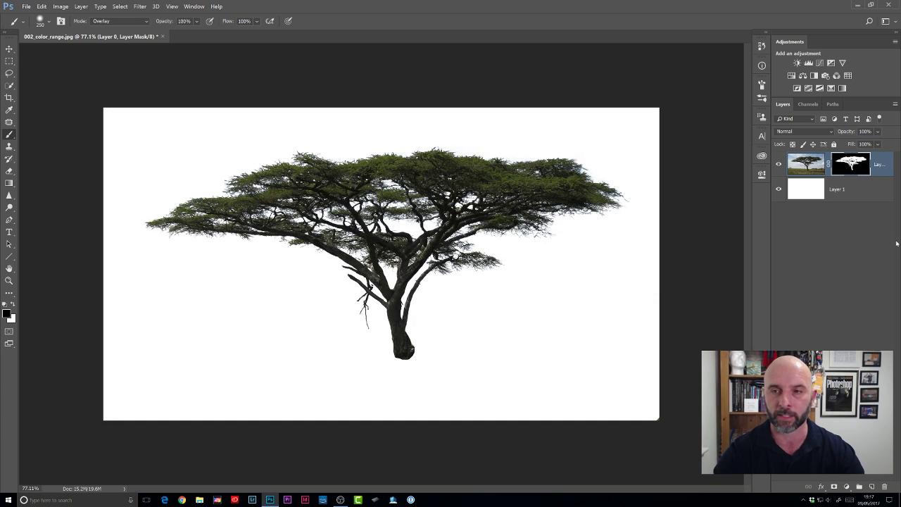
# - Move the masked tree slightly over the white background and check its foliage edges
pyautogui.press('v')
pyautogui.moveTo(403, 226)
pyautogui.mouseDown()
pyautogui.moveTo(394, 218)
pyautogui.moveTo(431, 257)
pyautogui.moveTo(384, 240)
pyautogui.moveTo(408, 229)
pyautogui.moveTo(419, 236)
pyautogui.mouseUp()
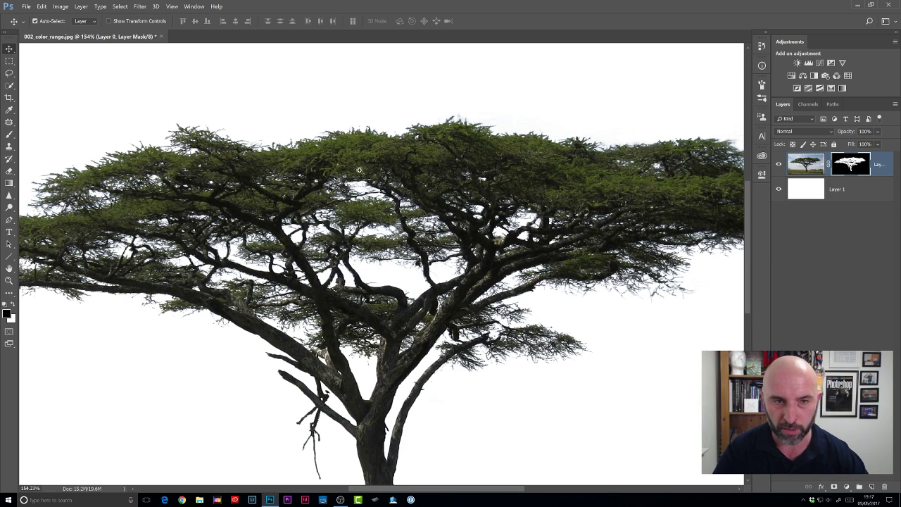
pyautogui.hotkey('ctrl', '1')
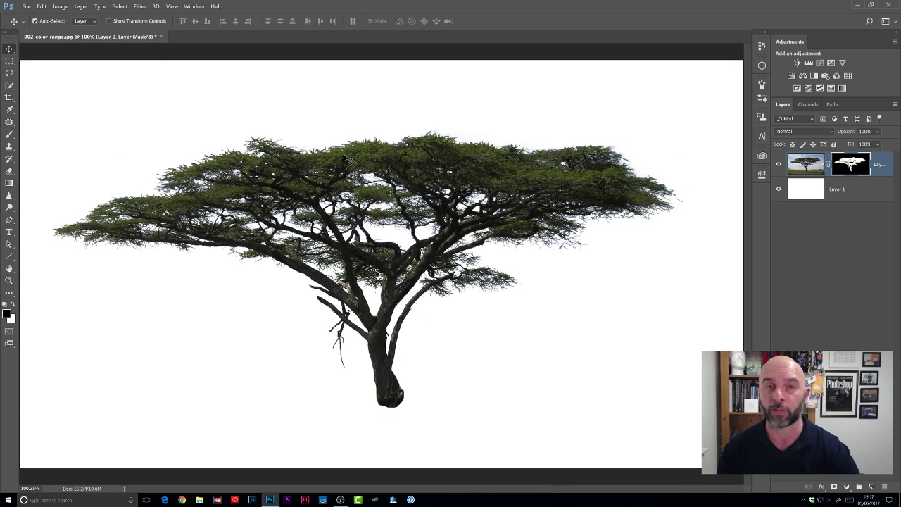
# - Duplicate the masked tree layer four times to strengthen the fine foliage
pyautogui.hotkey('ctrl', 'j')
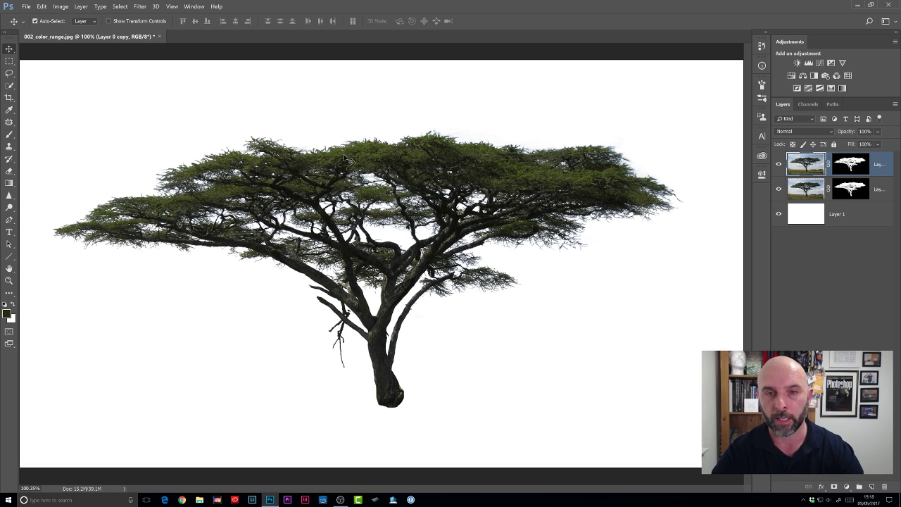
pyautogui.hotkey('ctrl', 'j')
pyautogui.hotkey('ctrl', 'j')
pyautogui.hotkey('ctrl', 'j')
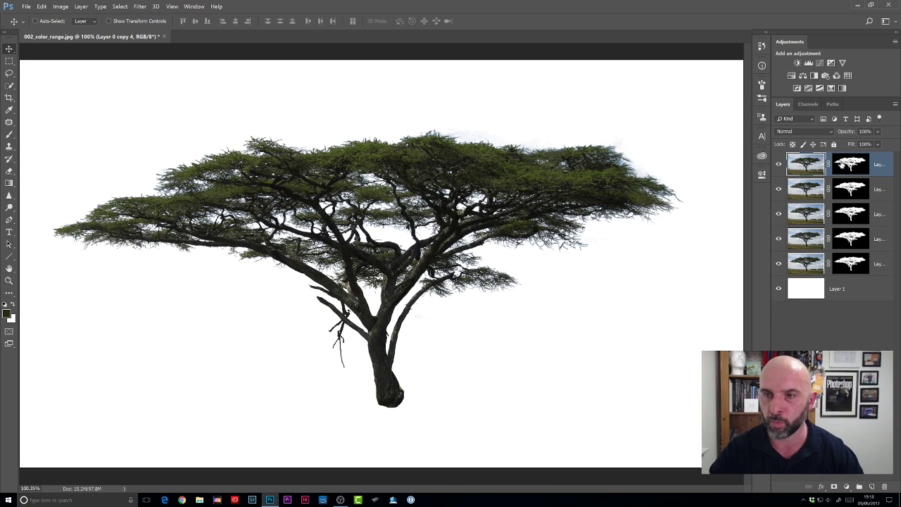
# - Merge the masked tree layer and its four copies into one layer, and shift the merged tree slightly to the right
pyautogui.keyDown('shift'); pyautogui.click(845, 264); pyautogui.keyUp('shift')
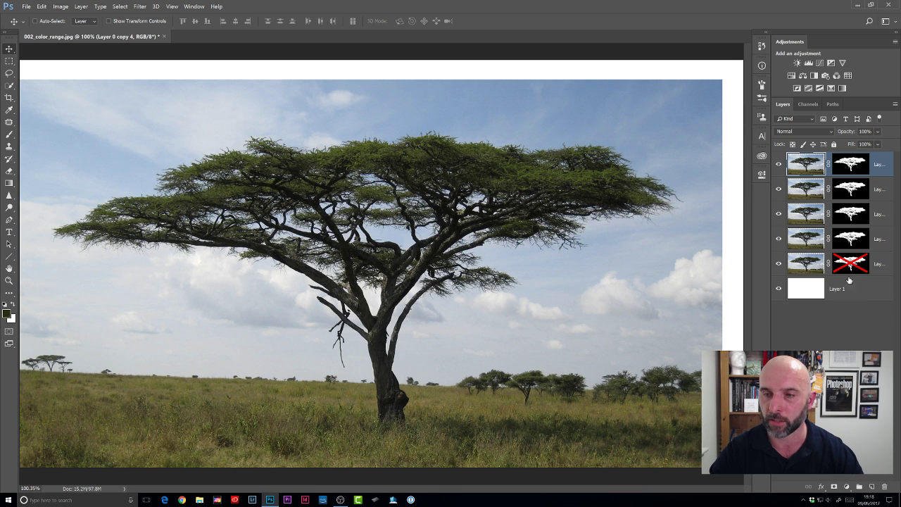
pyautogui.keyDown('shift'); pyautogui.click(848, 265); pyautogui.keyUp('shift')
pyautogui.keyDown('shift'); pyautogui.click(813, 268); pyautogui.keyUp('shift')
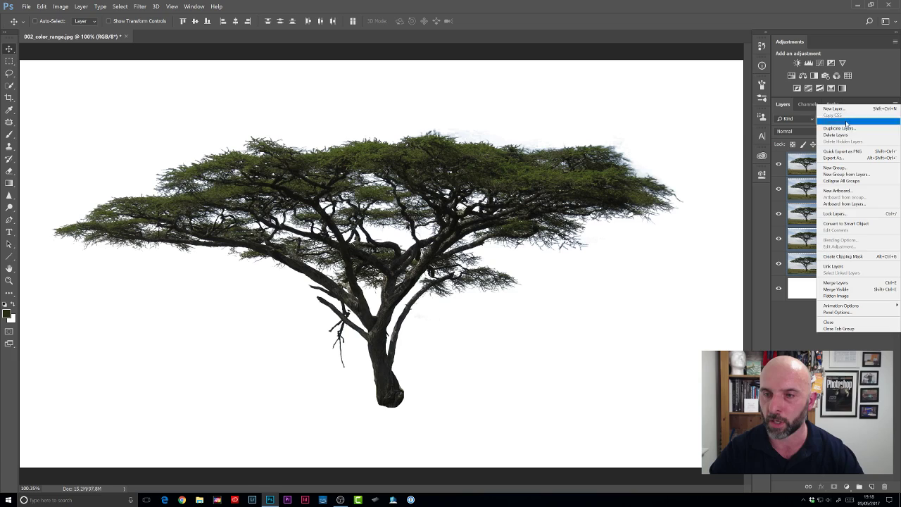
pyautogui.click(837, 282)
pyautogui.moveTo(373, 211)
pyautogui.mouseDown()
pyautogui.moveTo(411, 223)
pyautogui.moveTo(388, 213)
pyautogui.mouseUp()
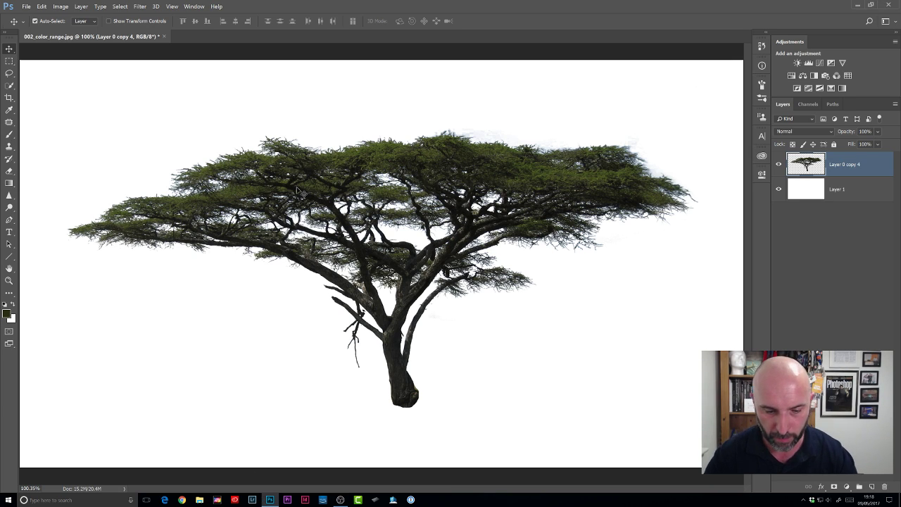
# - Close the tree document without saving it and open 003_shake_reduction from the Tutorials folder
pyautogui.hotkey('ctrl', 'w')
pyautogui.press('n')
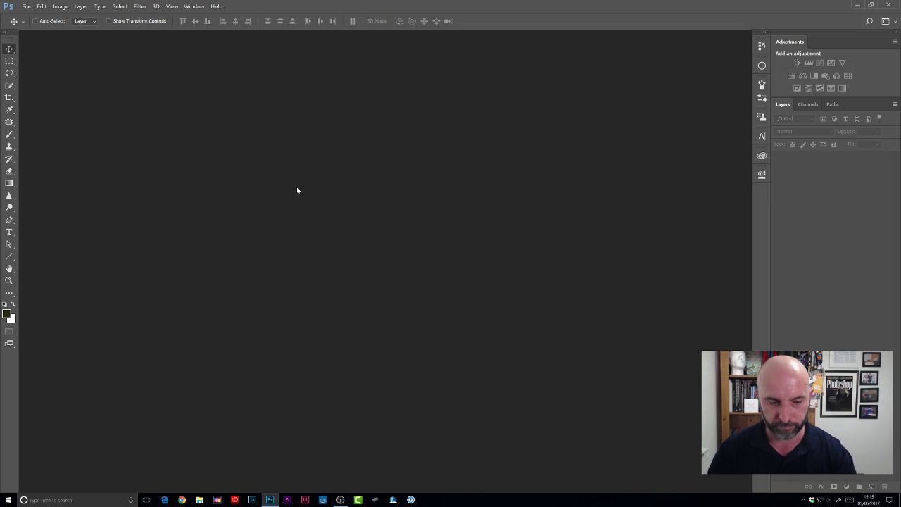
pyautogui.hotkey('ctrl', 'o')
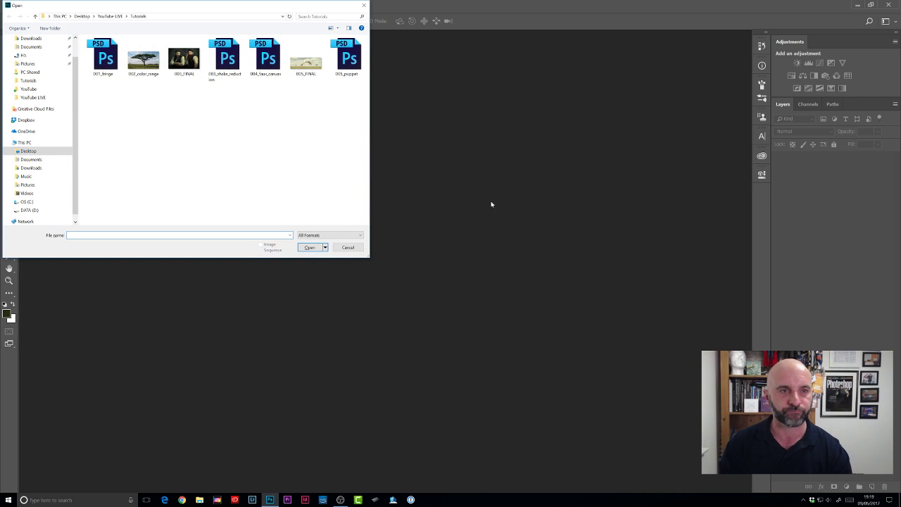
pyautogui.click(223, 55)
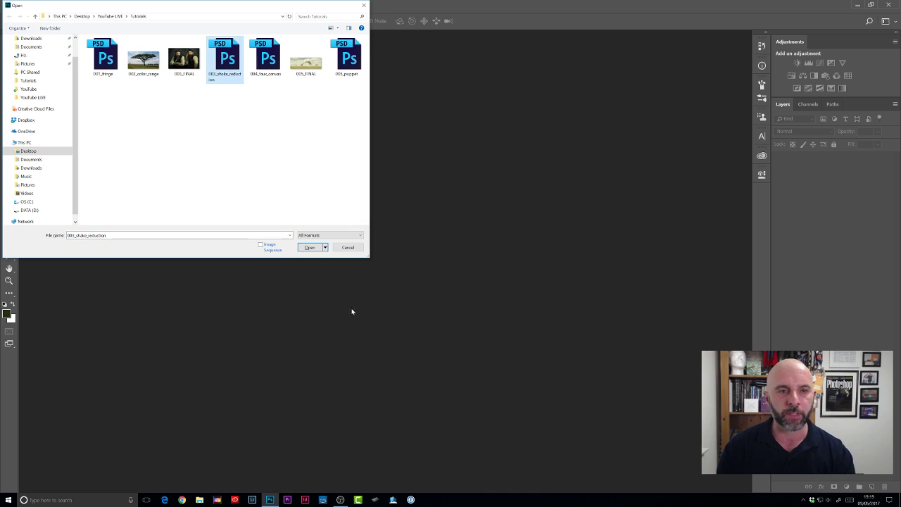
pyautogui.click(308, 248)
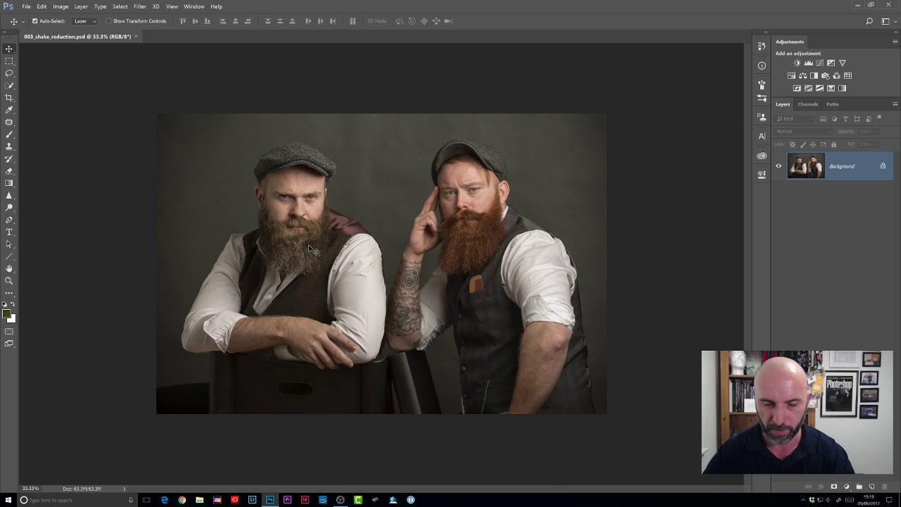
# - Open 003_FINAL from the same folder and examine the finished portrait of the two bearded men
pyautogui.hotkey('ctrl', 'o')
pyautogui.click(175, 67)
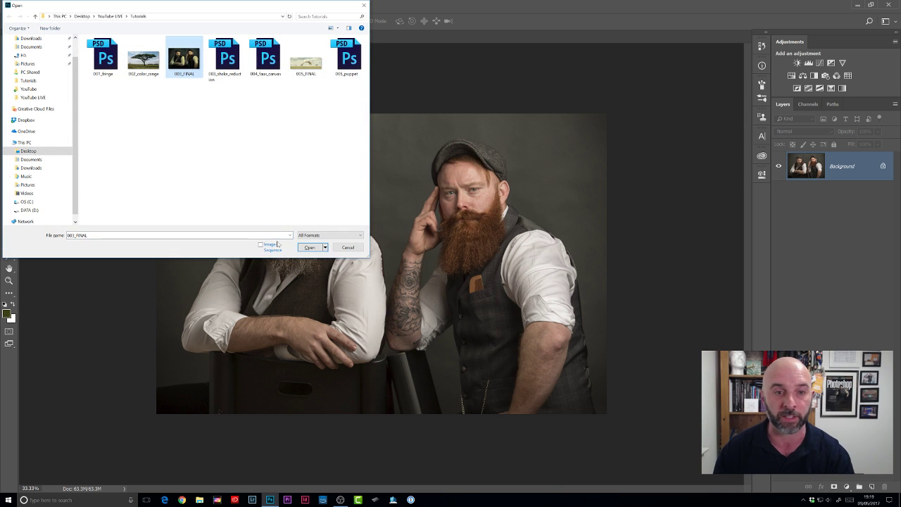
pyautogui.click(305, 248)
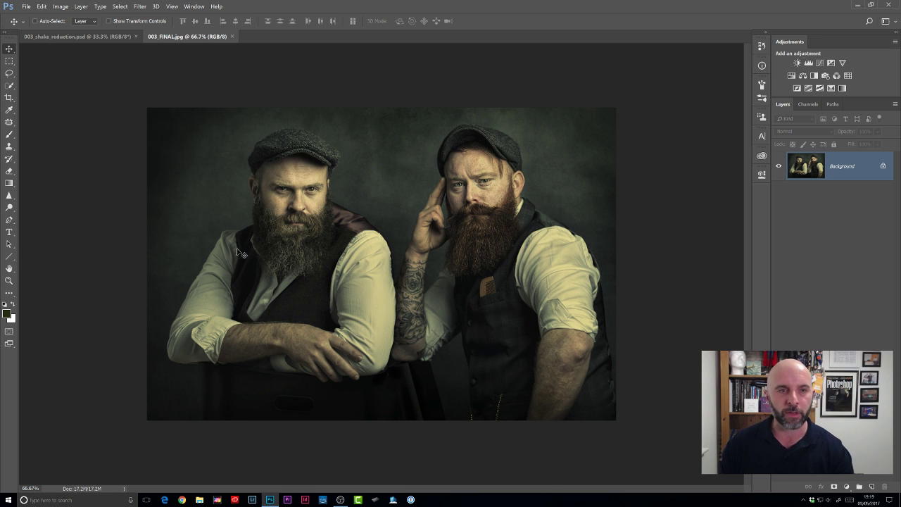
pyautogui.scroll(3, 410, 206)
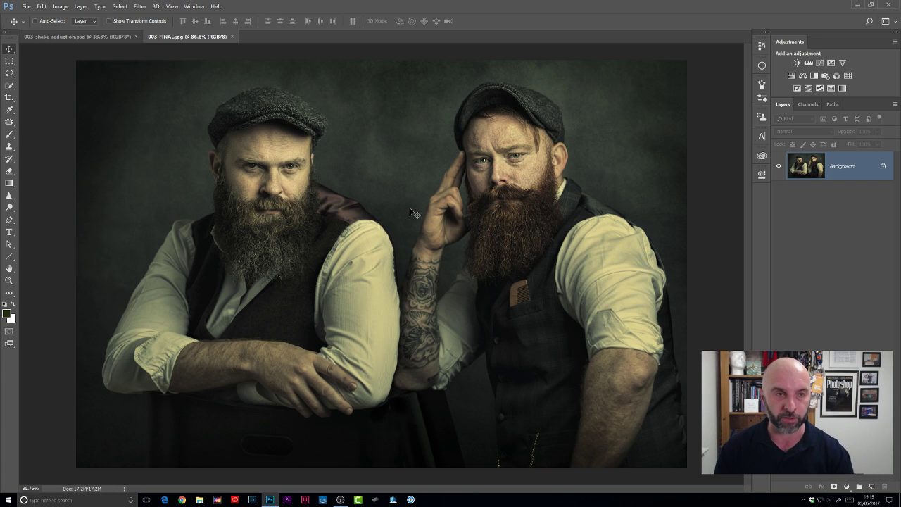
# - Return to 003_shake_reduction.psd and examine both men's faces and eyes up close for sharpness
pyautogui.click(70, 36)
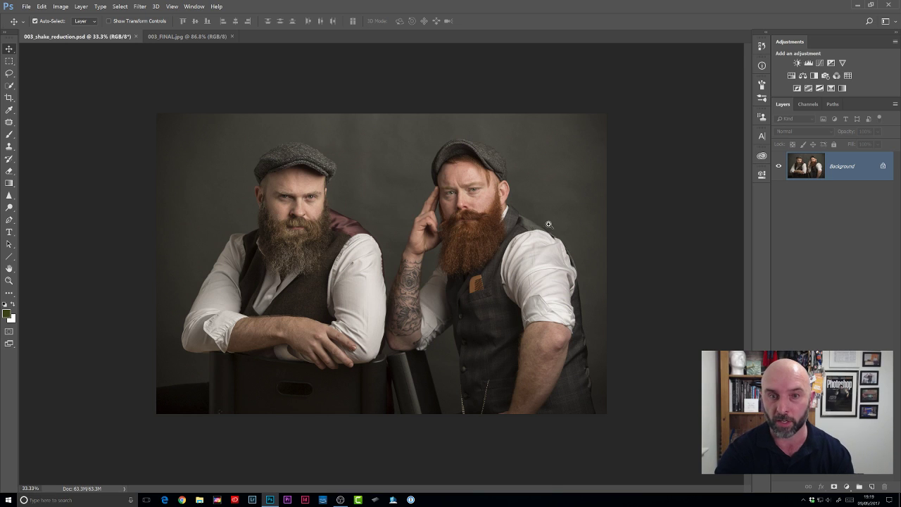
pyautogui.moveTo(467, 198); pyautogui.dragTo(519, 233)
pyautogui.moveTo(338, 252); pyautogui.dragTo(503, 246)
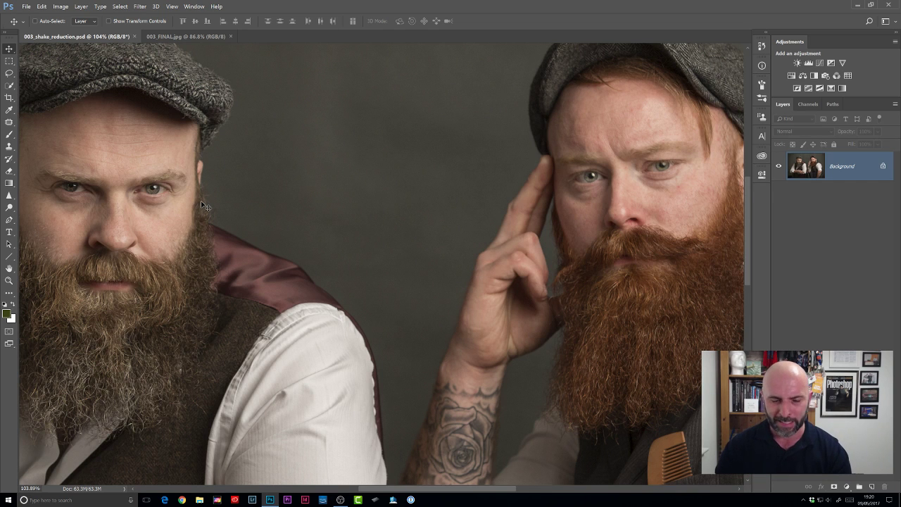
pyautogui.moveTo(621, 188); pyautogui.dragTo(431, 213)
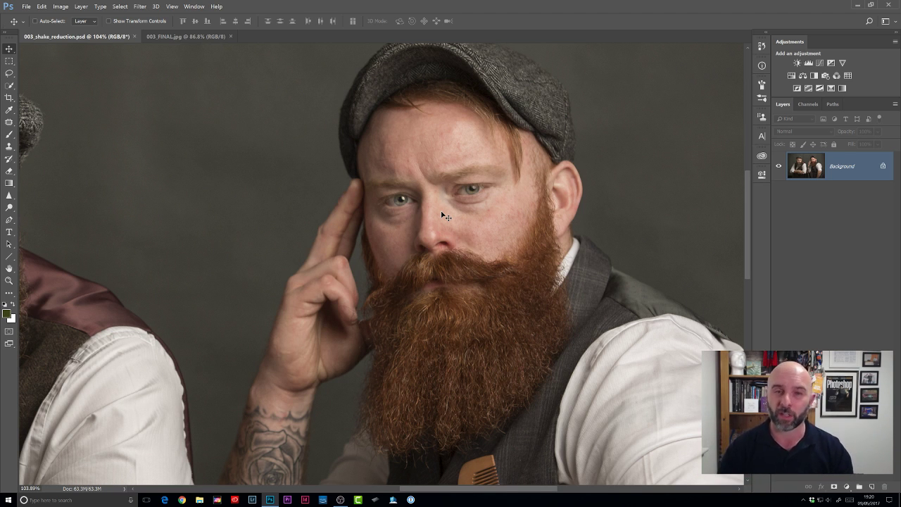
pyautogui.moveTo(451, 206); pyautogui.dragTo(452, 203)
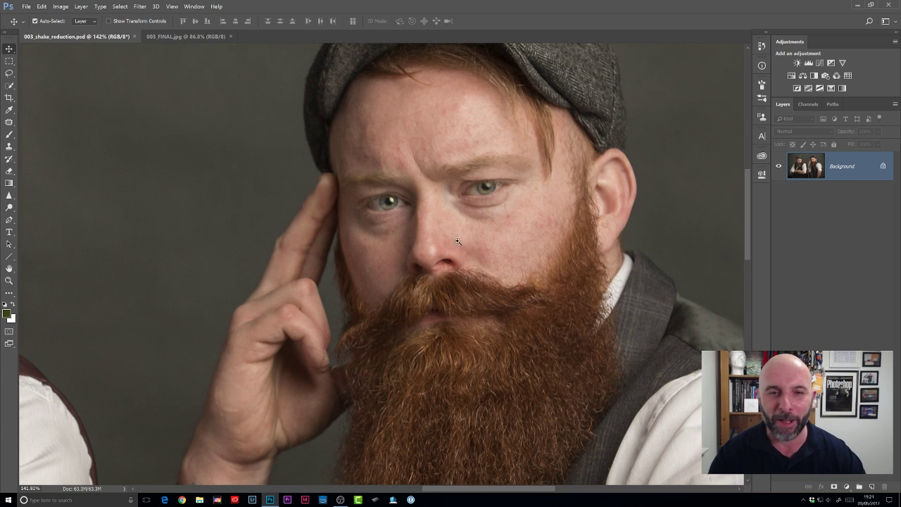
pyautogui.scroll(-3, 453, 240)
pyautogui.scroll(1, 452, 238)
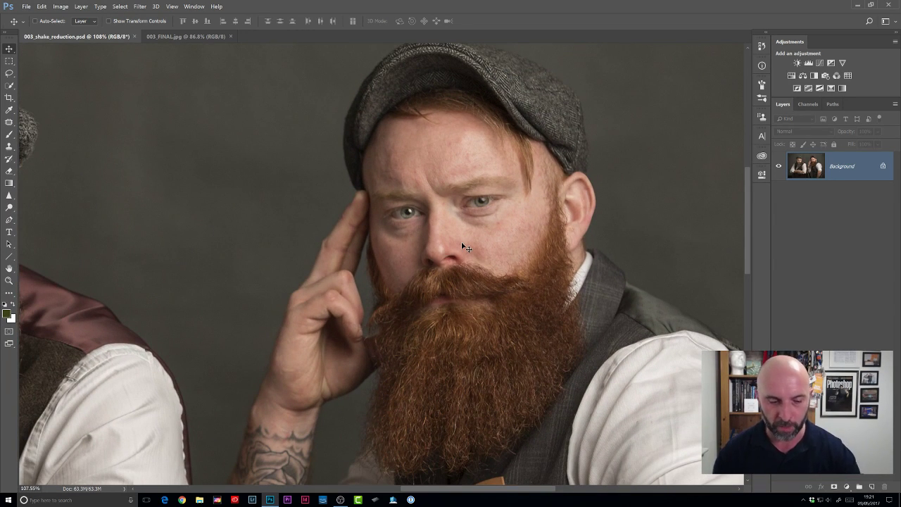
# - Duplicate the Background layer and rename the copy "In Focus"
pyautogui.press('ctrl')
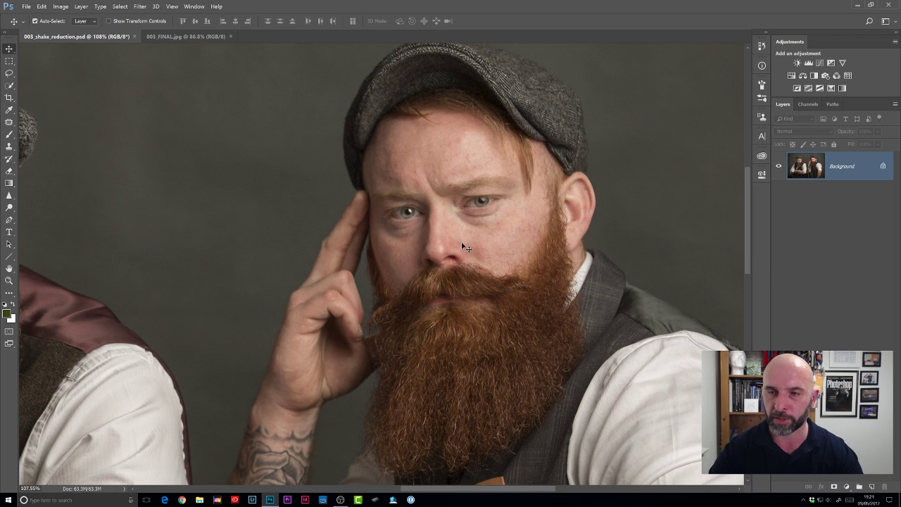
pyautogui.hotkey('ctrl', 'j')
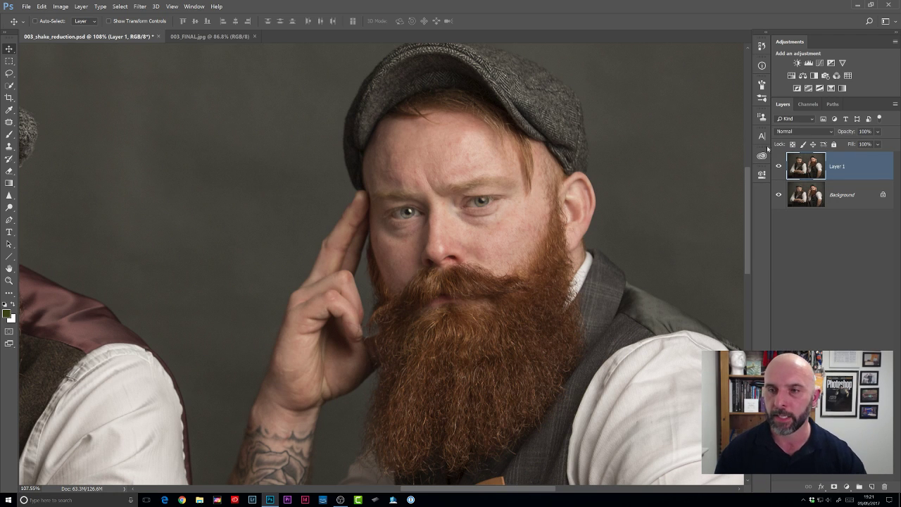
pyautogui.doubleClick(837, 166)
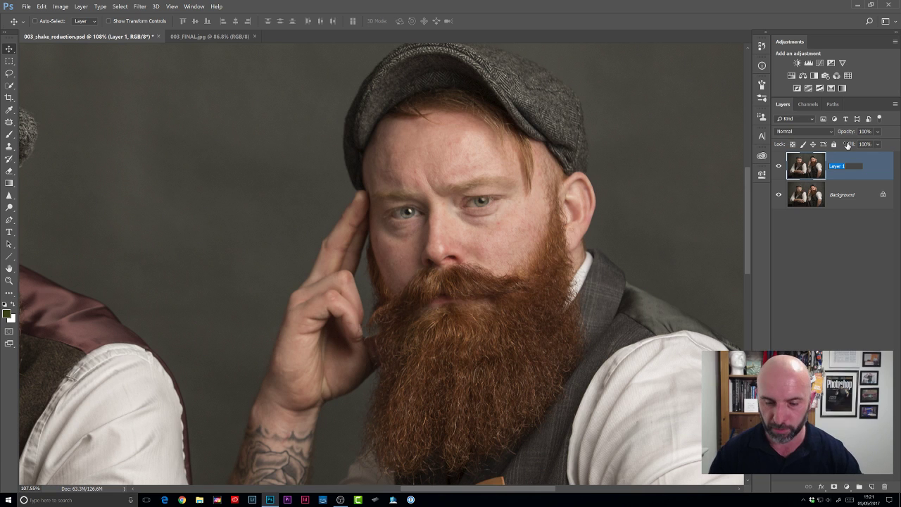
pyautogui.write('In Focus')
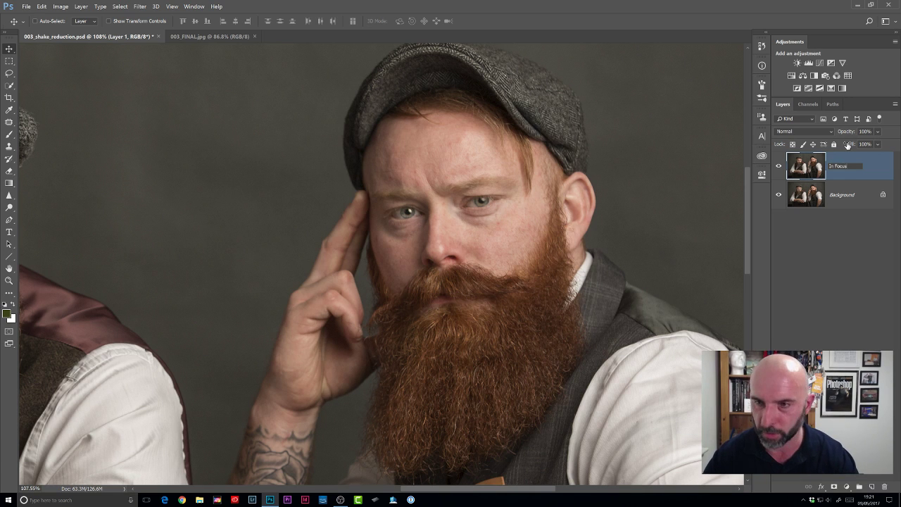
pyautogui.press('Return')
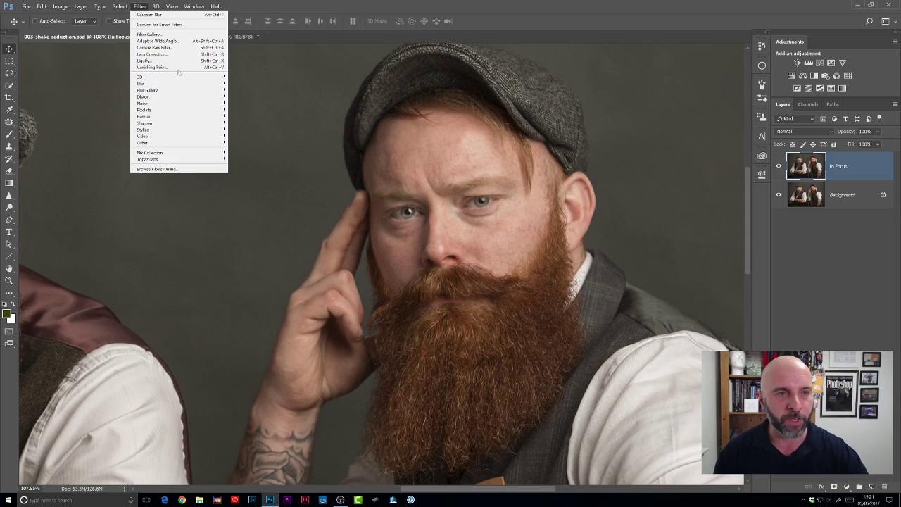
# - Apply the Shake Reduction filter to the In Focus layer with its default blur trace settings
pyautogui.moveTo(178, 124)
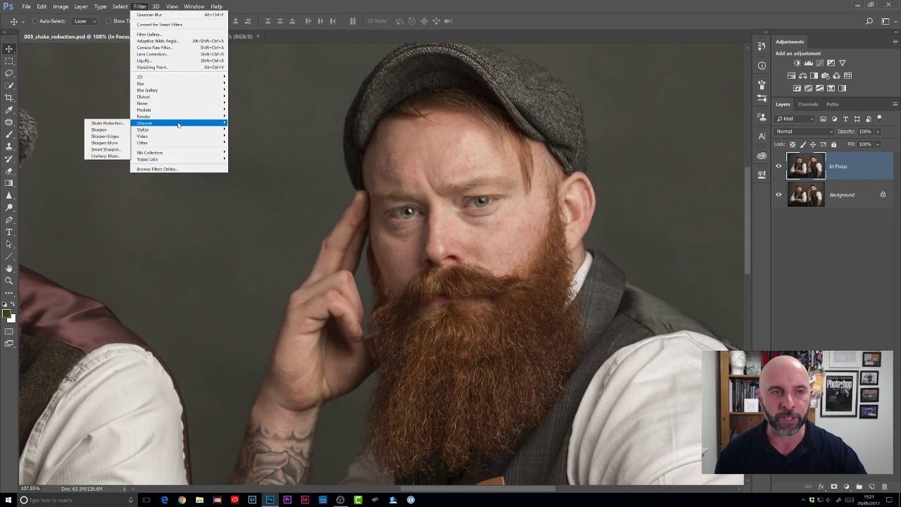
pyautogui.click(108, 124)
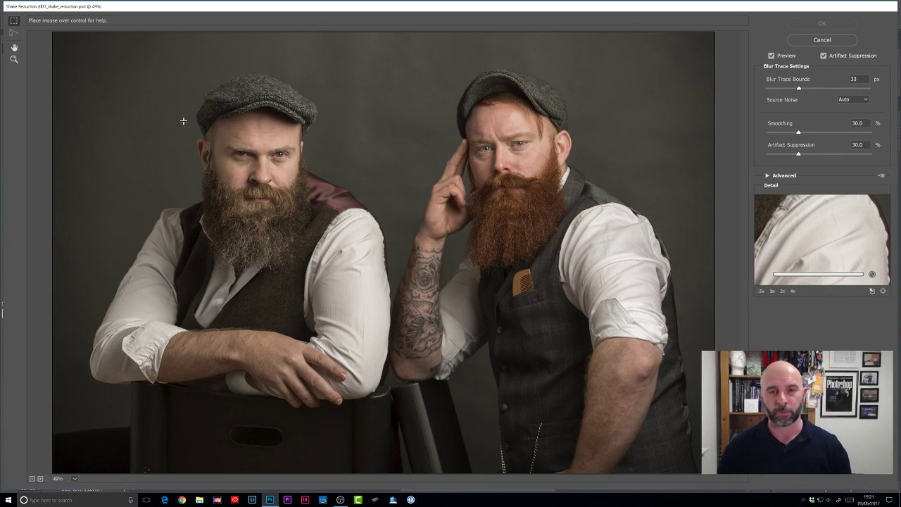
pyautogui.click(14, 59)
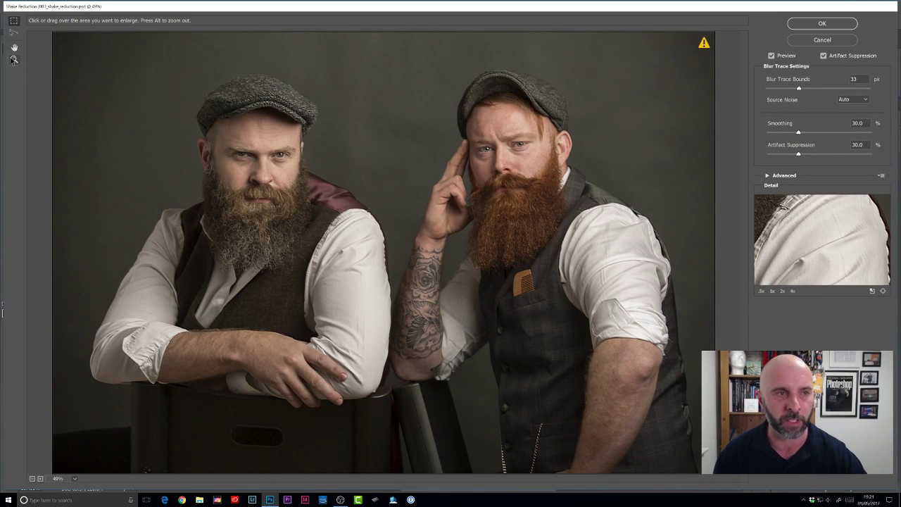
pyautogui.click(494, 169)
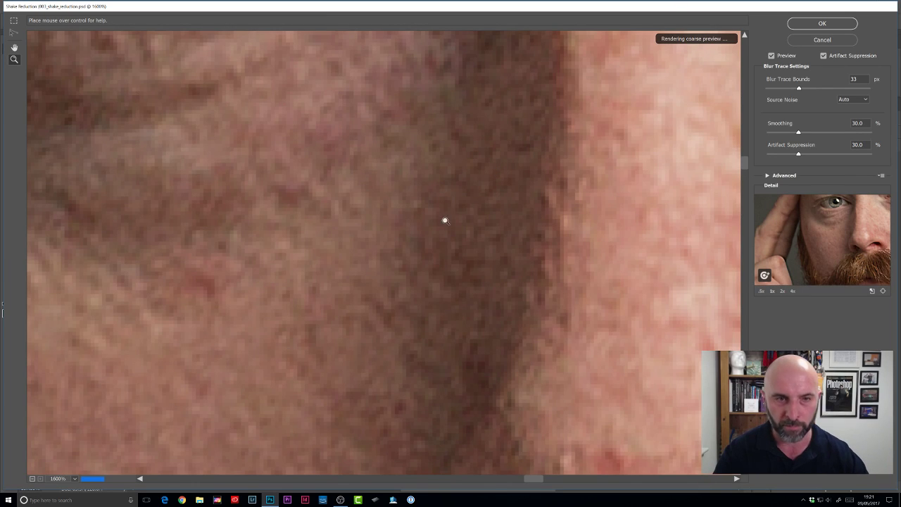
pyautogui.doubleClick(14, 48)
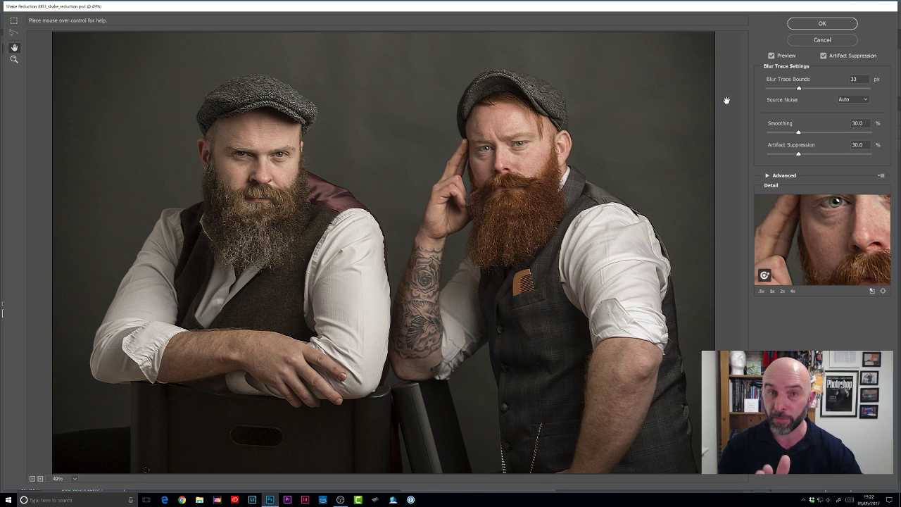
pyautogui.click(815, 25)
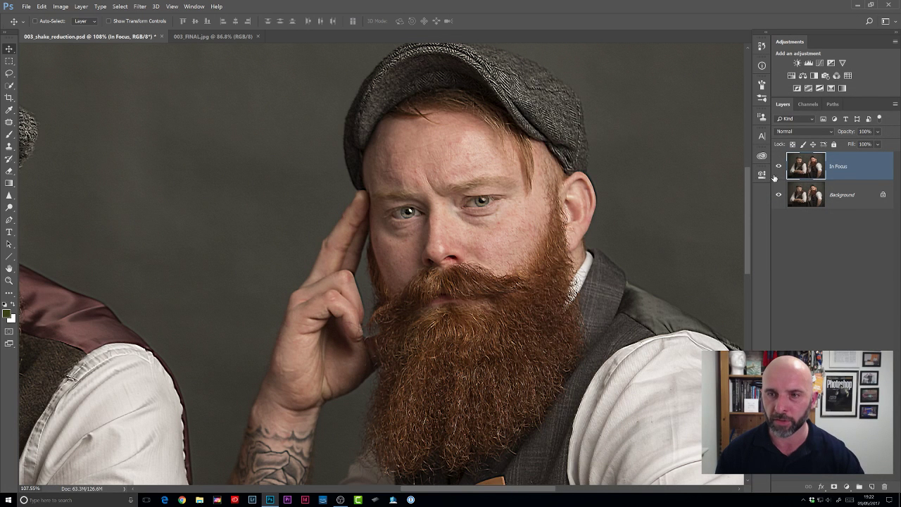
# - Compare the portrait with and without the In Focus layer by toggling that layer's visibility repeatedly
pyautogui.click(779, 167)
pyautogui.click(778, 167)
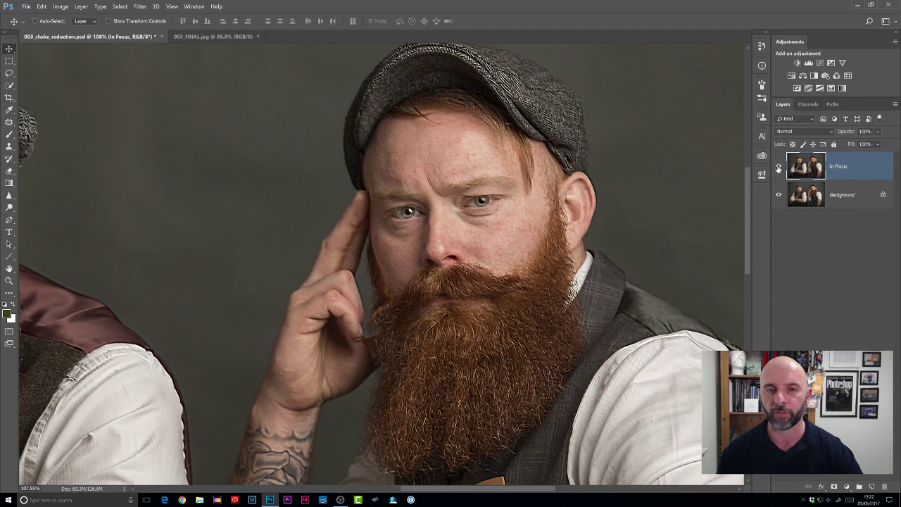
pyautogui.click(779, 167)
pyautogui.click(778, 167)
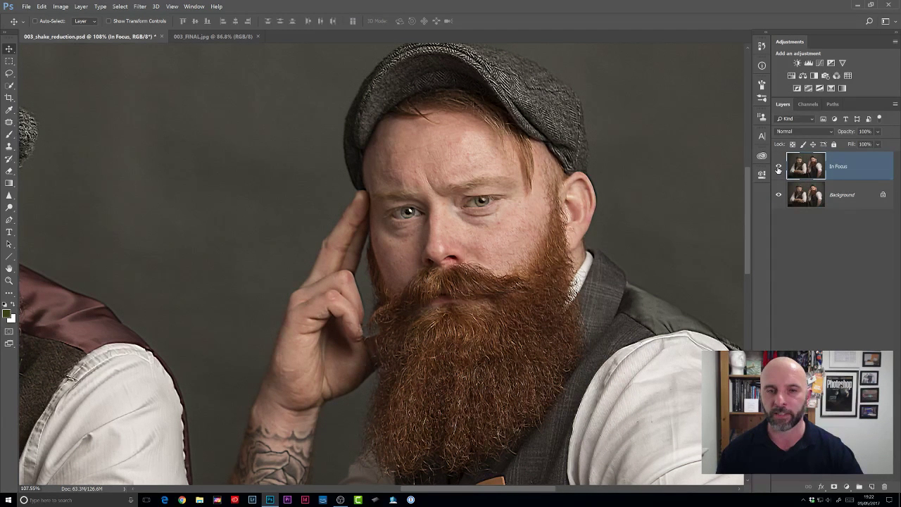
pyautogui.click(778, 167)
pyautogui.click(778, 167)
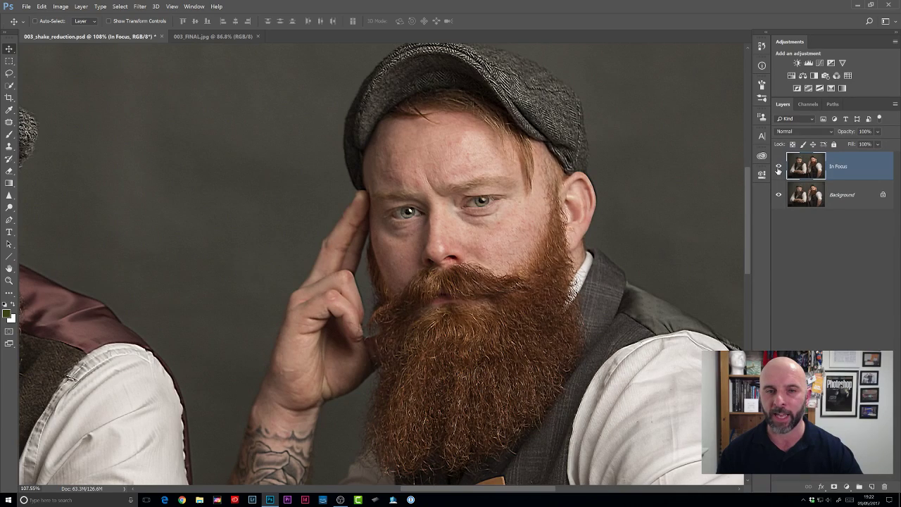
pyautogui.click(778, 167)
pyautogui.click(778, 167)
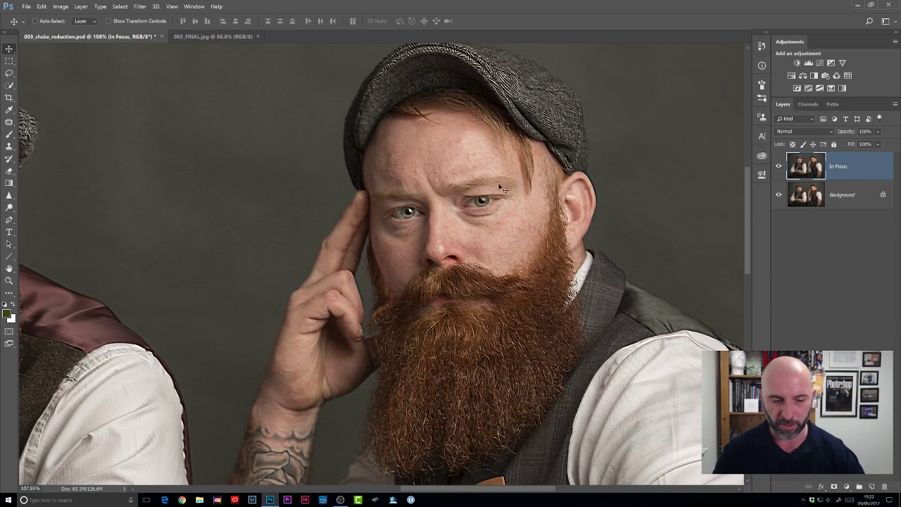
# - Add a black layer mask to the In Focus layer to hide its sharpening
pyautogui.hotkey('ctrl', '0')
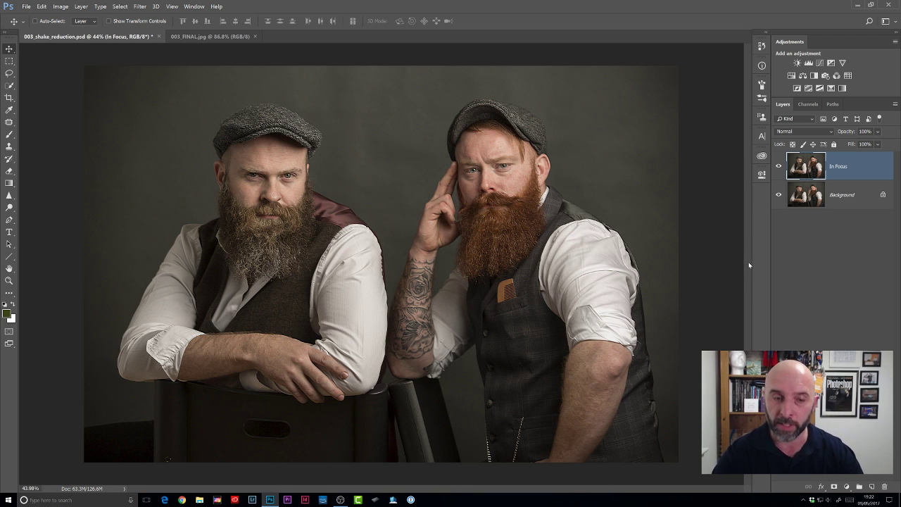
pyautogui.keyDown('alt'); pyautogui.click(833, 486); pyautogui.keyUp('alt')
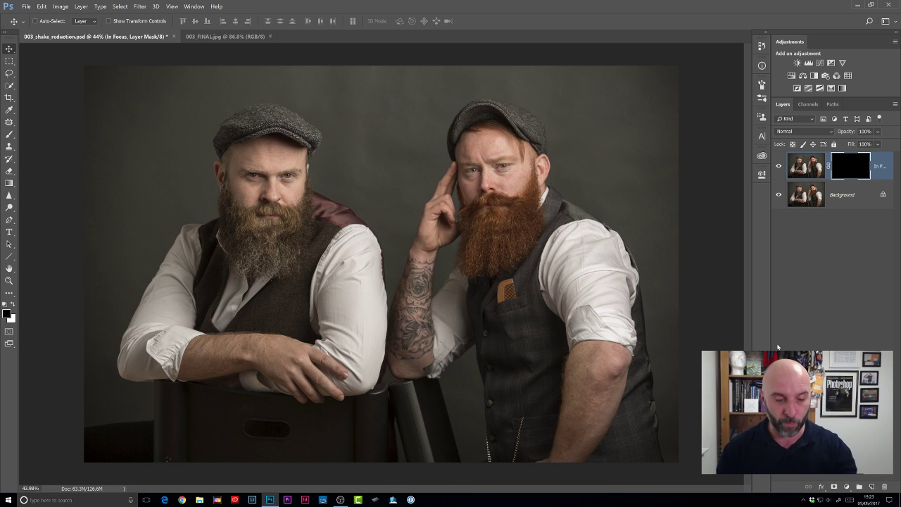
# - Paint the In Focus mask with a white brush in Normal mode over both eyes of the red-bearded man
pyautogui.moveTo(504, 155); pyautogui.dragTo(471, 228)
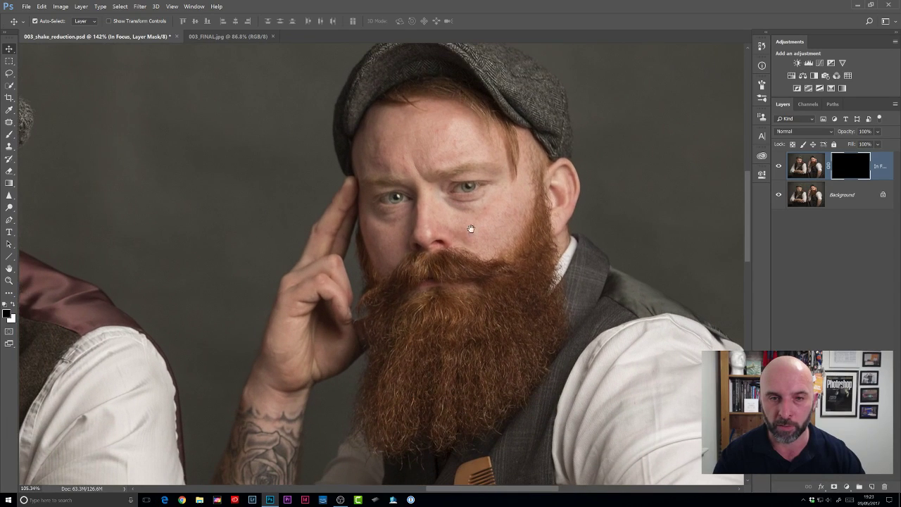
pyautogui.press('b')
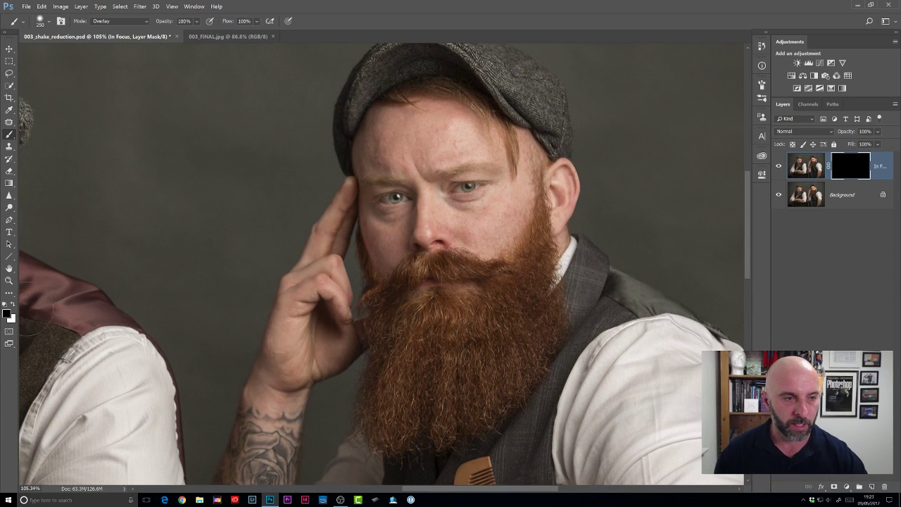
pyautogui.click(12, 304)
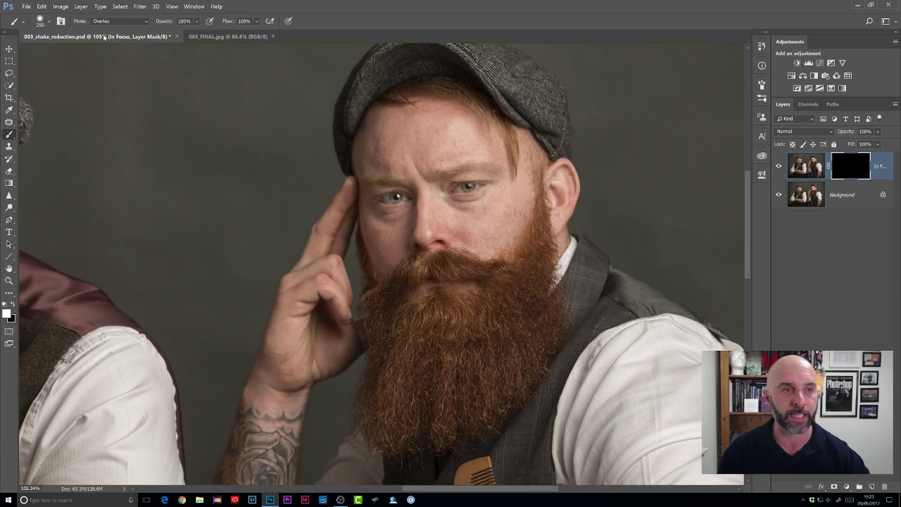
pyautogui.click(131, 24)
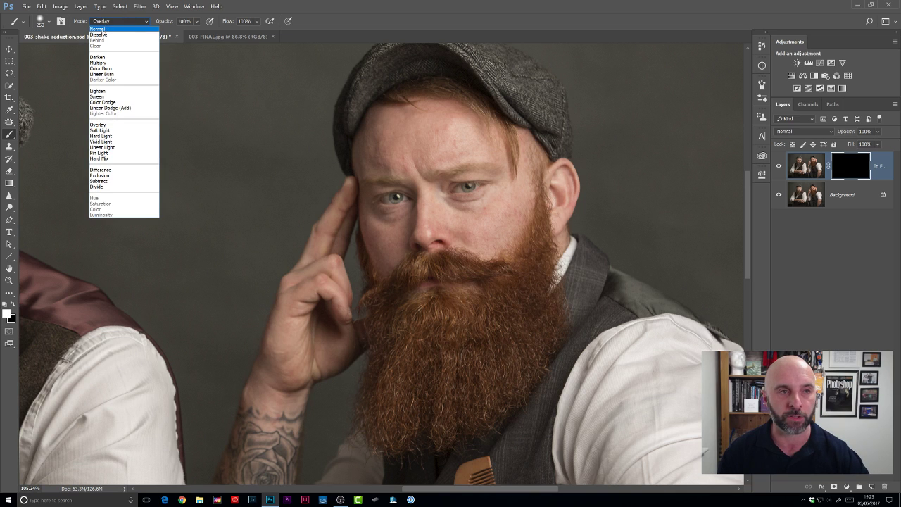
pyautogui.click(105, 32)
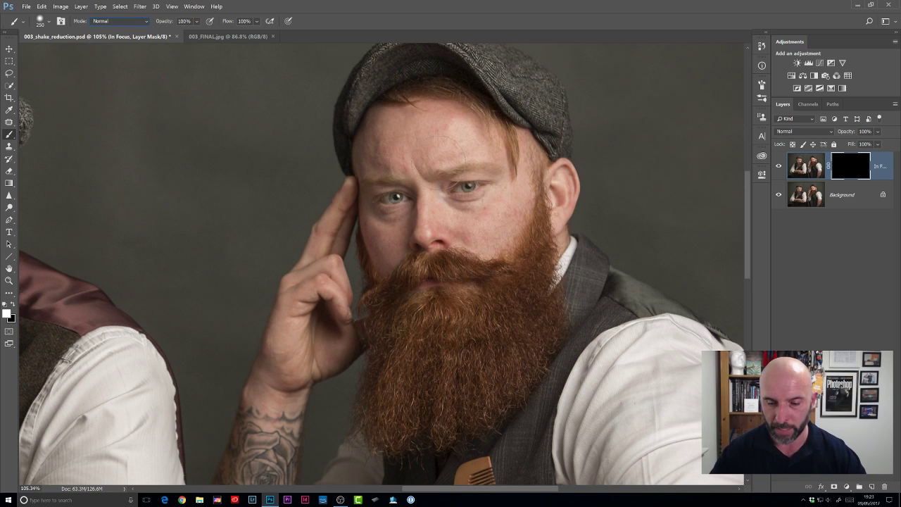
pyautogui.click(467, 186)
pyautogui.click(397, 197)
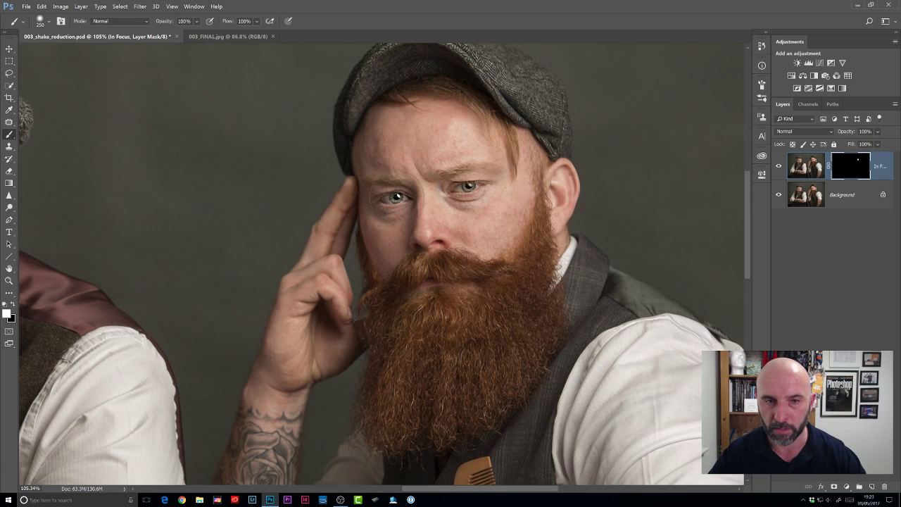
# - Enlarge the brush to 400 and paint the In Focus mask white over the red-bearded man's face and beard
pyautogui.press(']')
pyautogui.press(']')
pyautogui.moveTo(511, 246)
pyautogui.mouseDown()
pyautogui.moveTo(475, 398)
pyautogui.moveTo(393, 415)
pyautogui.moveTo(414, 363)
pyautogui.moveTo(417, 322)
pyautogui.moveTo(418, 272)
pyautogui.moveTo(397, 169)
pyautogui.moveTo(409, 133)
pyautogui.moveTo(448, 111)
pyautogui.moveTo(500, 175)
pyautogui.moveTo(539, 200)
pyautogui.moveTo(531, 199)
pyautogui.moveTo(510, 252)
pyautogui.moveTo(525, 301)
pyautogui.moveTo(505, 375)
pyautogui.moveTo(399, 421)
pyautogui.moveTo(416, 347)
pyautogui.moveTo(415, 222)
pyautogui.mouseUp()
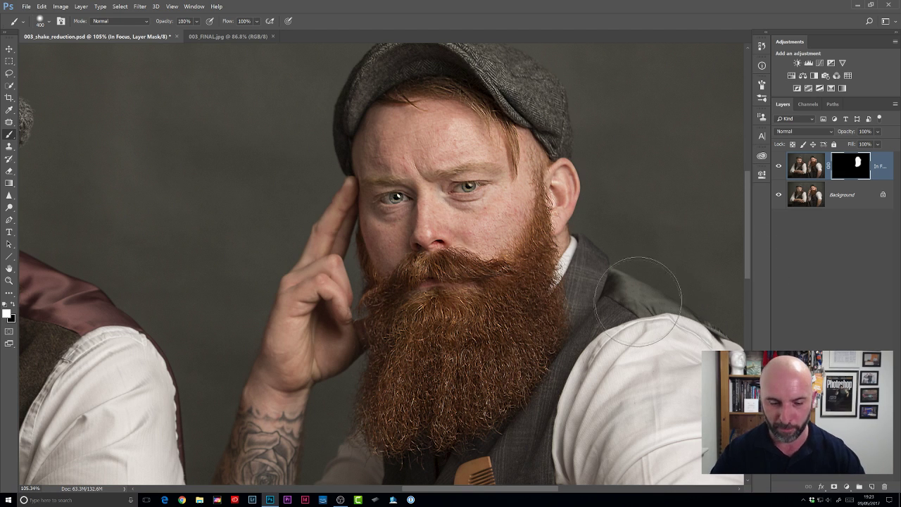
# - Lower the In Focus layer's opacity to 70% to soften the sharpening
pyautogui.press('v')
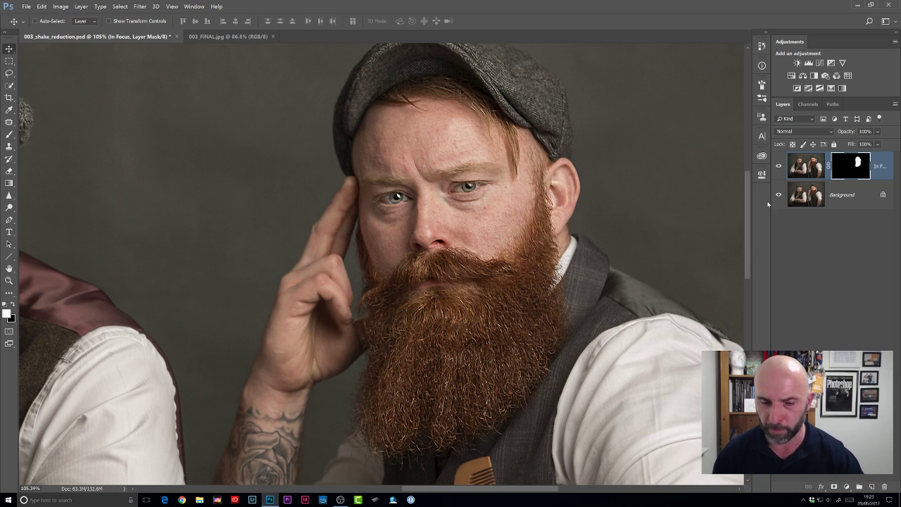
pyautogui.press('7')
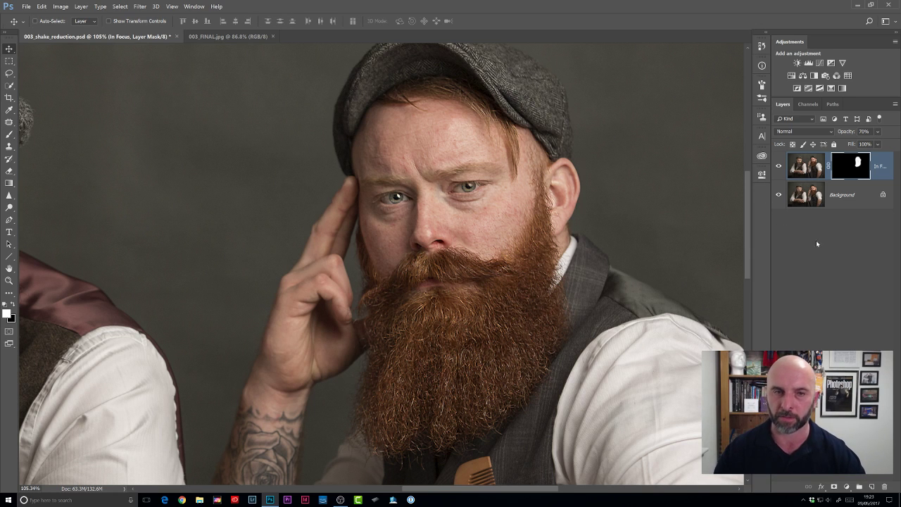
pyautogui.moveTo(278, 228); pyautogui.dragTo(428, 275)
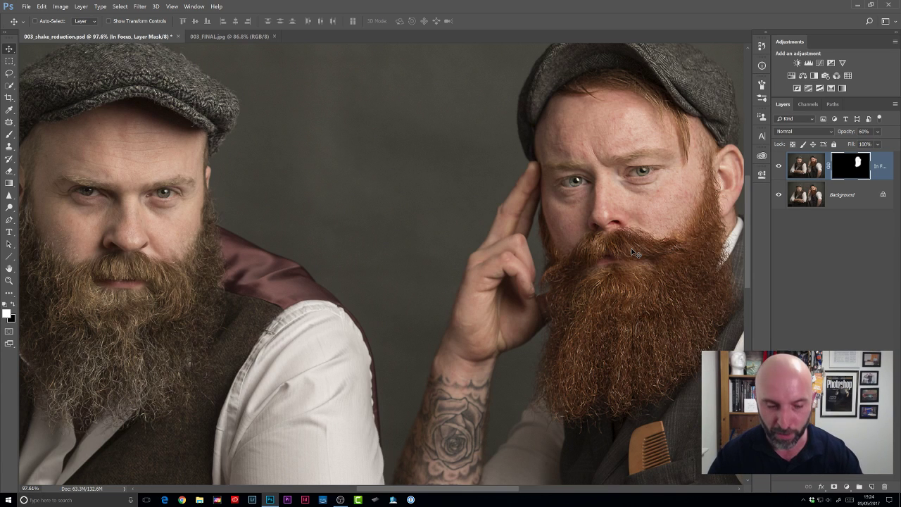
# - Close 003_shake_reduction.psd without saving its changes, and close 003_FINAL.jpg as well
pyautogui.hotkey('ctrl', 'w')
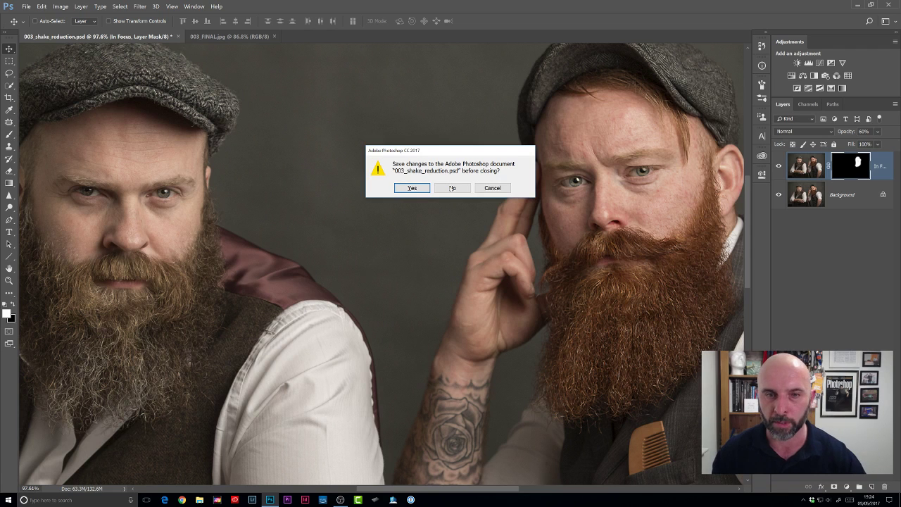
pyautogui.click(452, 188)
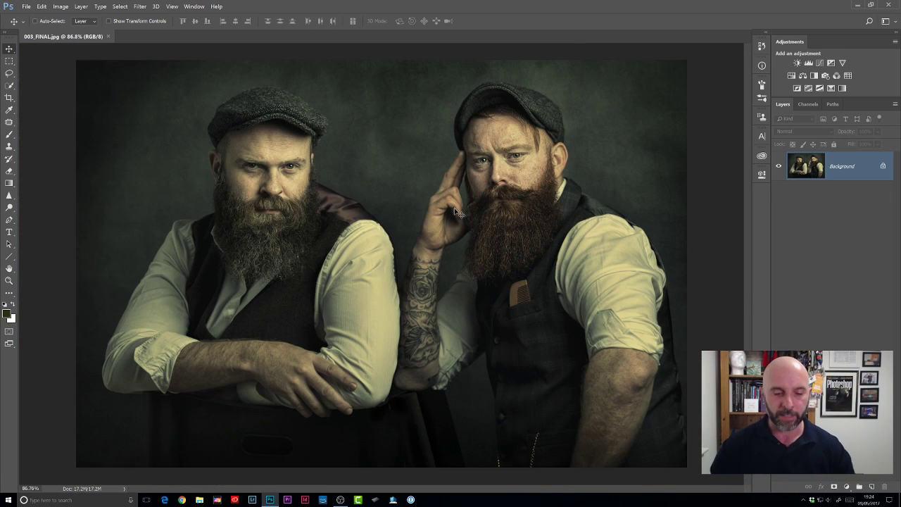
pyautogui.hotkey('ctrl', 'w')
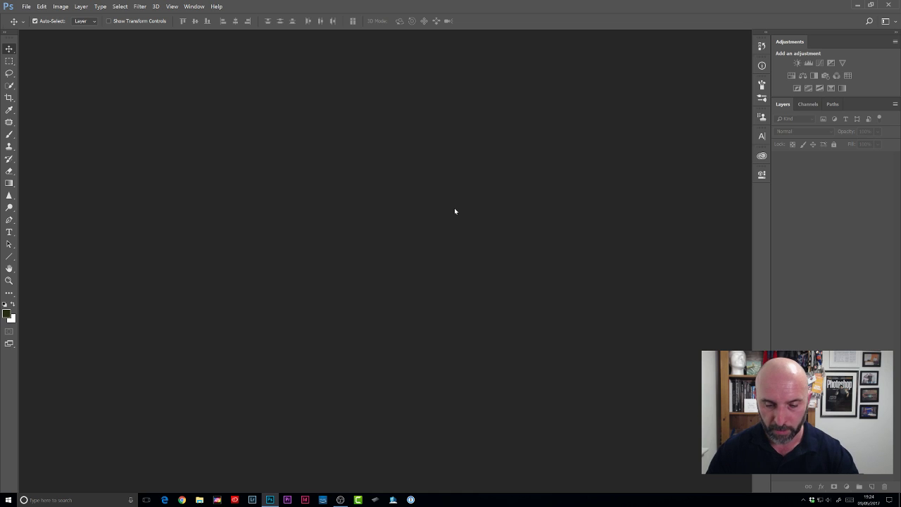
# - Open 004_faux_canvas.psd from the Tutorials folder
pyautogui.hotkey('ctrl', 'o')
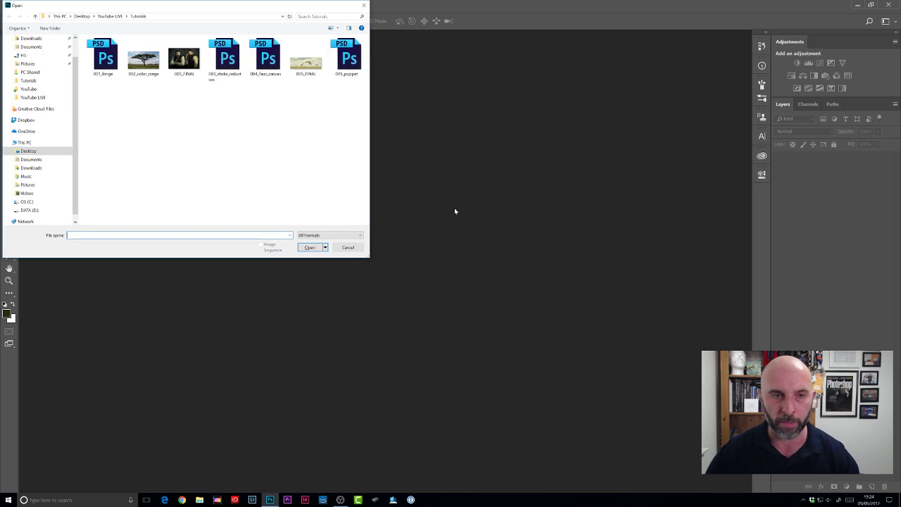
pyautogui.click(270, 59)
pyautogui.click(311, 250)
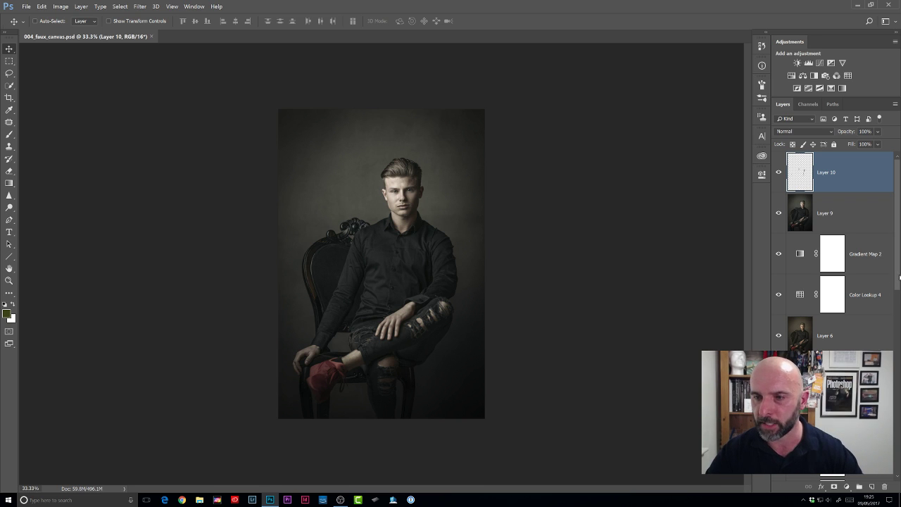
# - Delete all layers from Layer 10 down to and including the masked Faux Olliphant layer
pyautogui.moveTo(898, 278); pyautogui.dragTo(897, 281)
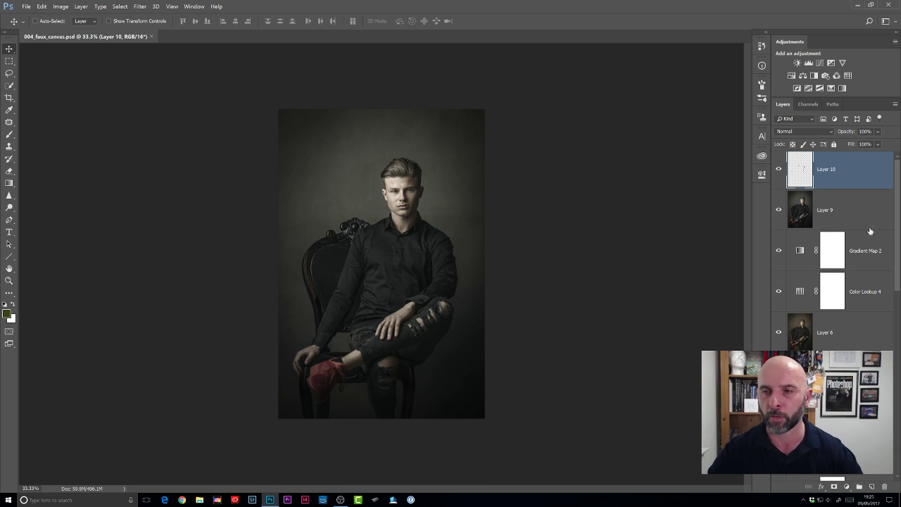
pyautogui.scroll(-5, 886, 312)
pyautogui.moveTo(887, 312); pyautogui.dragTo(897, 363)
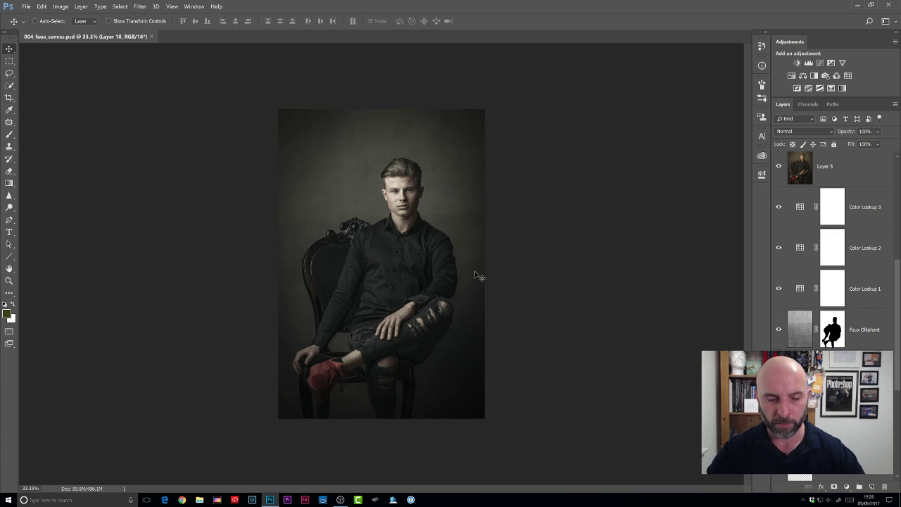
pyautogui.press('ctrl')
pyautogui.moveTo(416, 242); pyautogui.dragTo(435, 259)
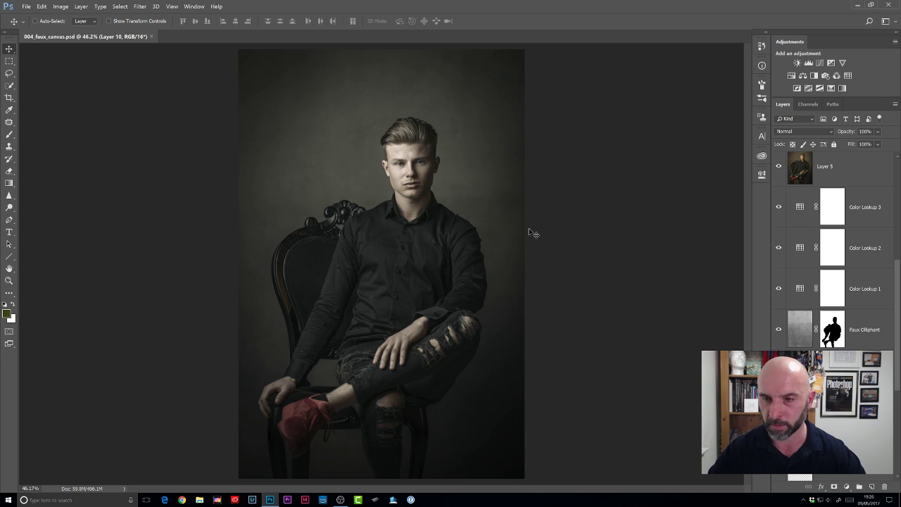
pyautogui.keyDown('shift'); pyautogui.click(863, 334); pyautogui.keyUp('shift')
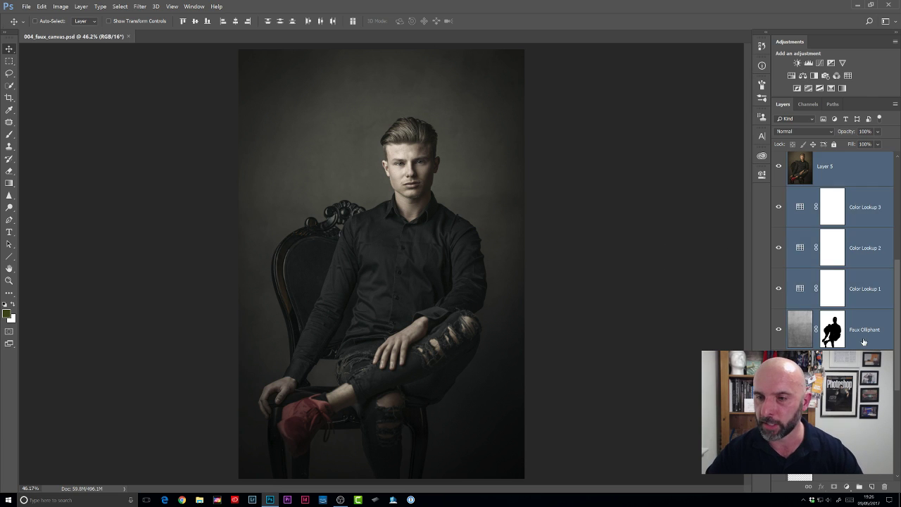
pyautogui.press('Delete')
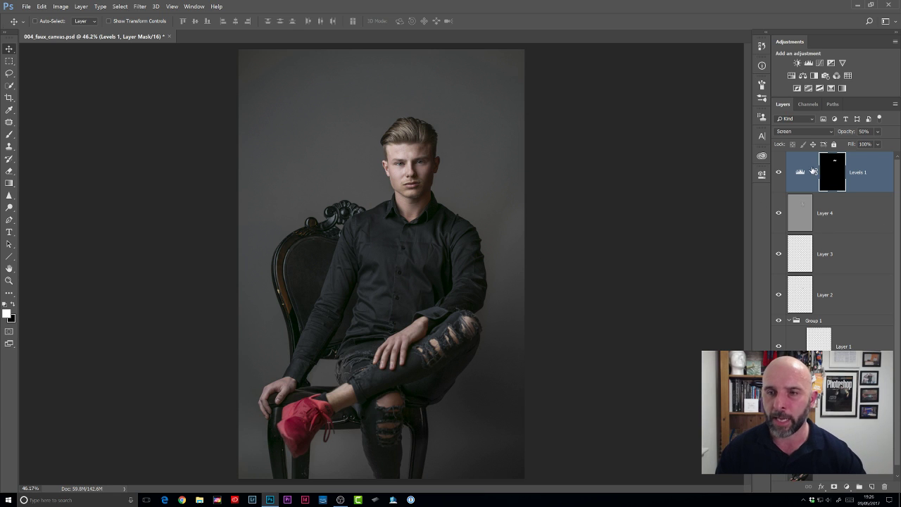
# - Show the Textures library and locate the Faux Olliphant texture among its graphics
pyautogui.click(762, 156)
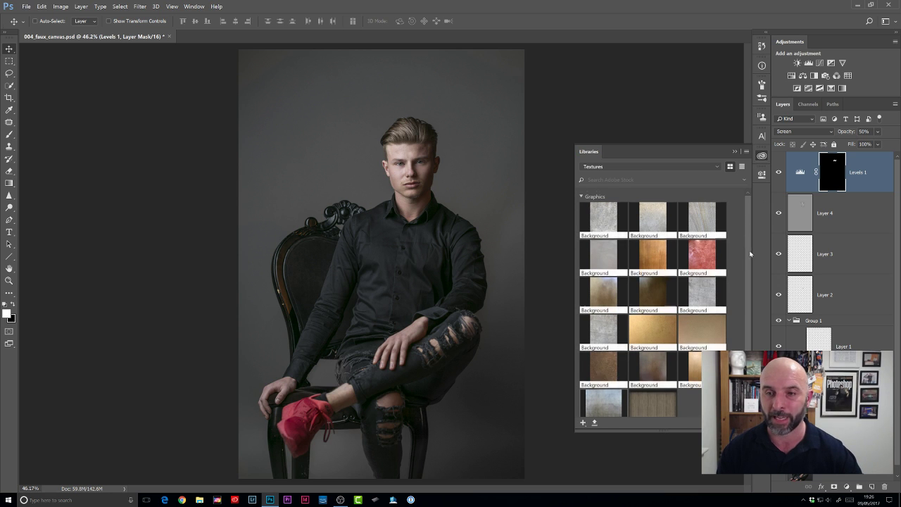
pyautogui.scroll(-1, 744, 288)
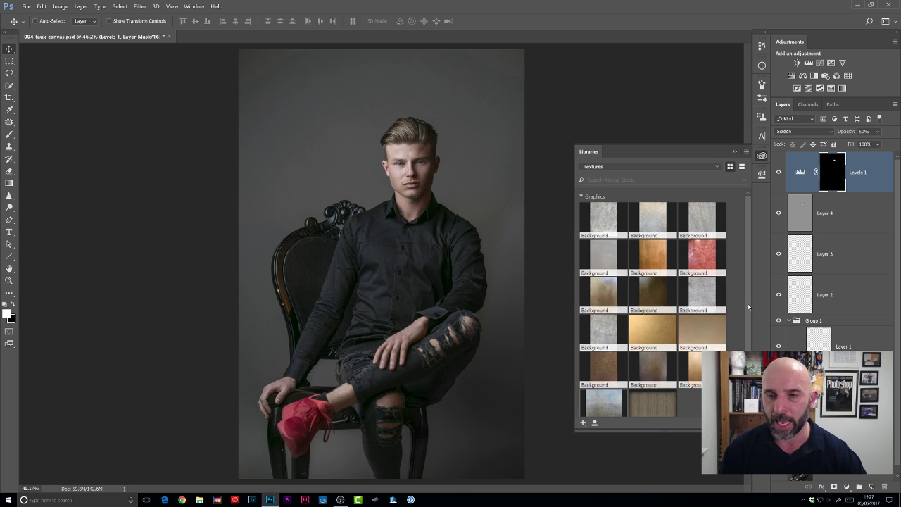
pyautogui.scroll(-2, 747, 303)
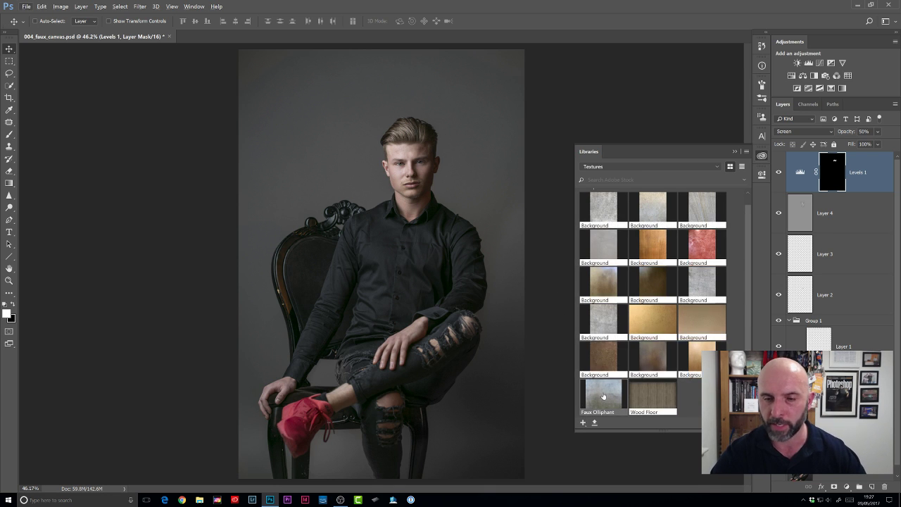
# - Place the Faux Olliphant texture over the portrait as a linked layer and stretch it to cover the whole canvas
pyautogui.moveTo(602, 395); pyautogui.dragTo(385, 259)
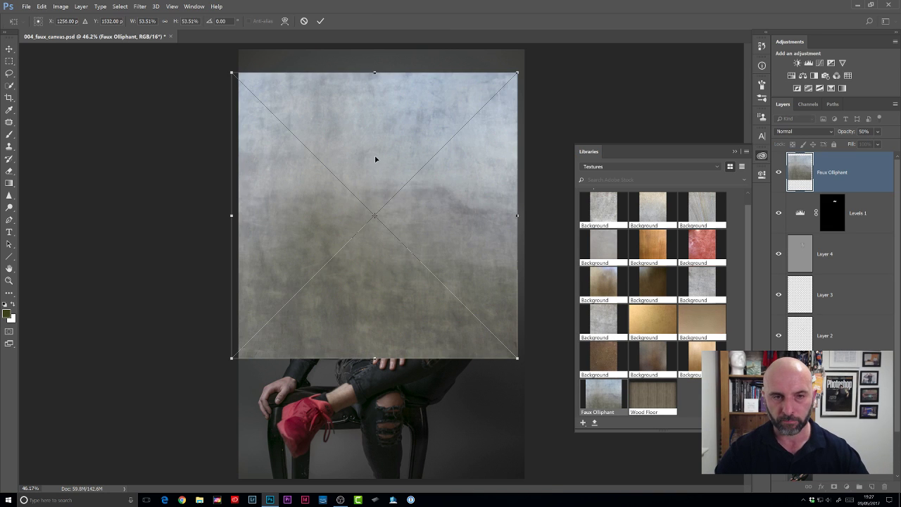
pyautogui.moveTo(376, 159)
pyautogui.mouseDown()
pyautogui.moveTo(389, 221)
pyautogui.moveTo(386, 103)
pyautogui.moveTo(386, 166)
pyautogui.mouseUp()
pyautogui.moveTo(382, 125); pyautogui.dragTo(381, 46)
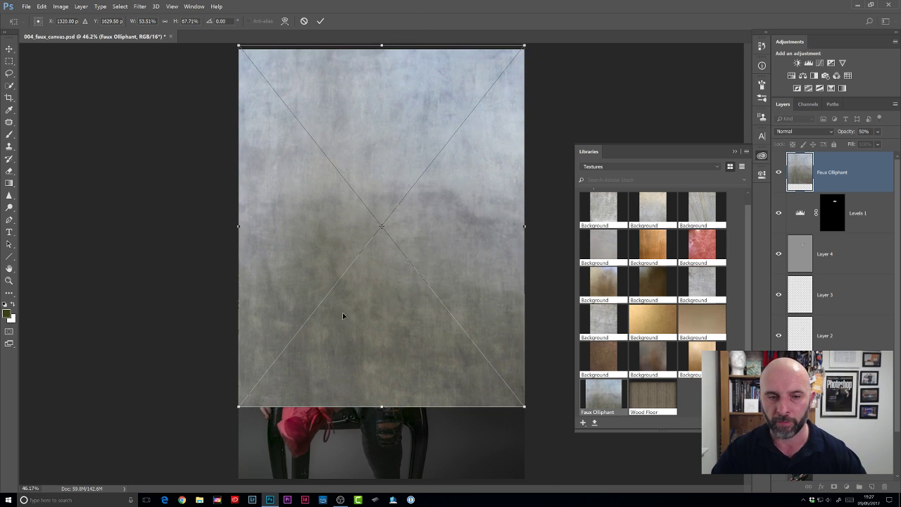
pyautogui.moveTo(378, 407); pyautogui.dragTo(375, 483)
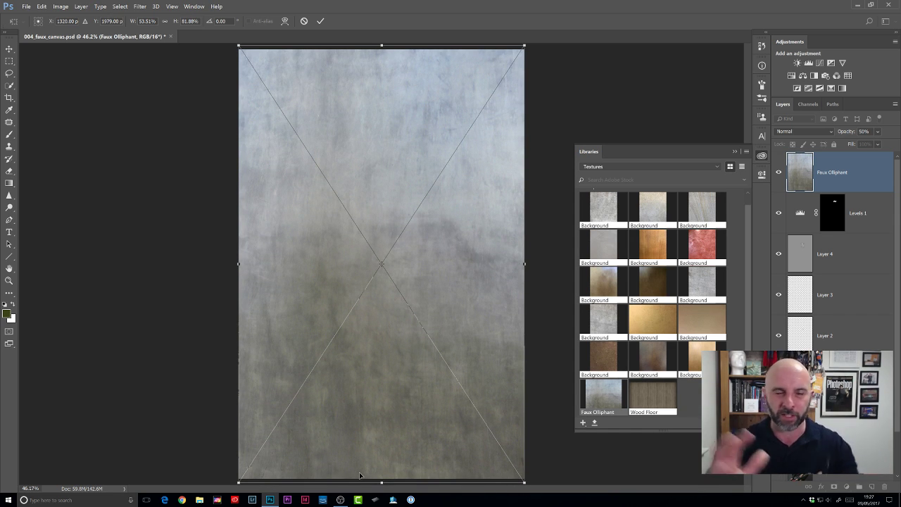
pyautogui.press('Return')
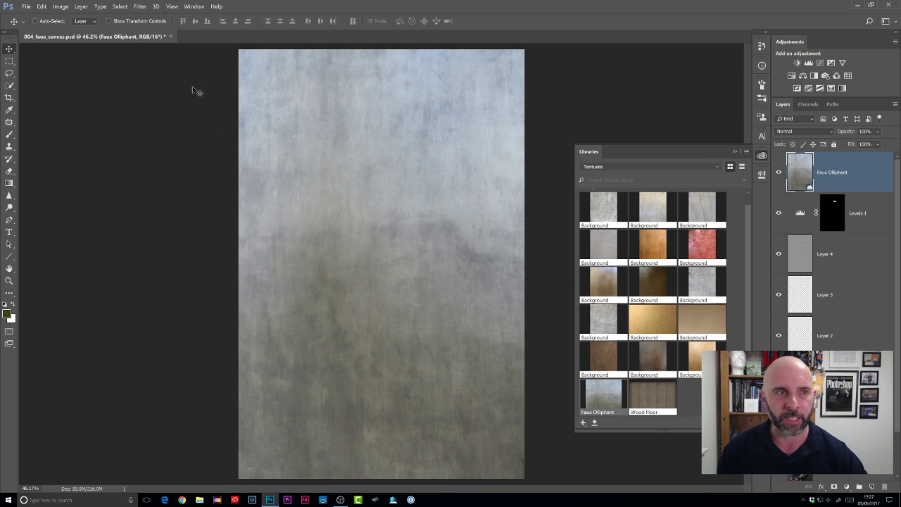
# - Check which image adjustments are available for the linked Faux Olliphant layer, and delete that layer
pyautogui.click(62, 6)
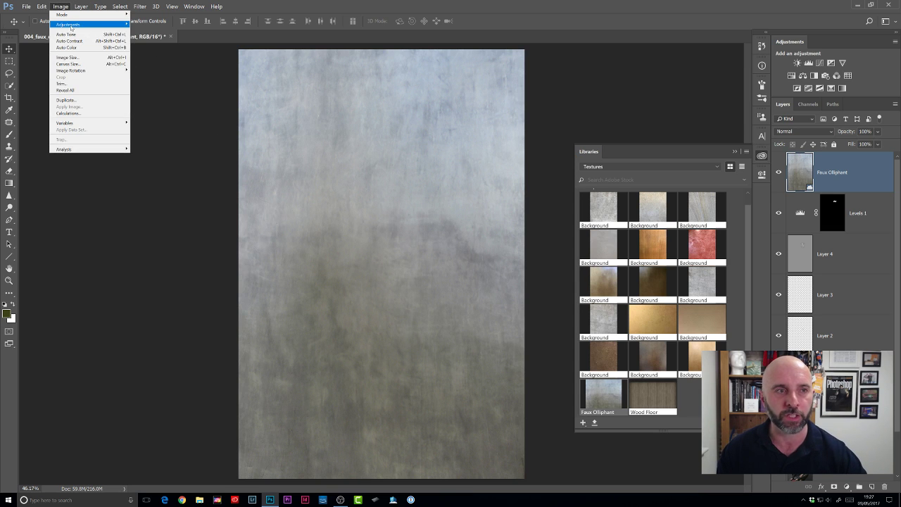
pyautogui.moveTo(73, 27)
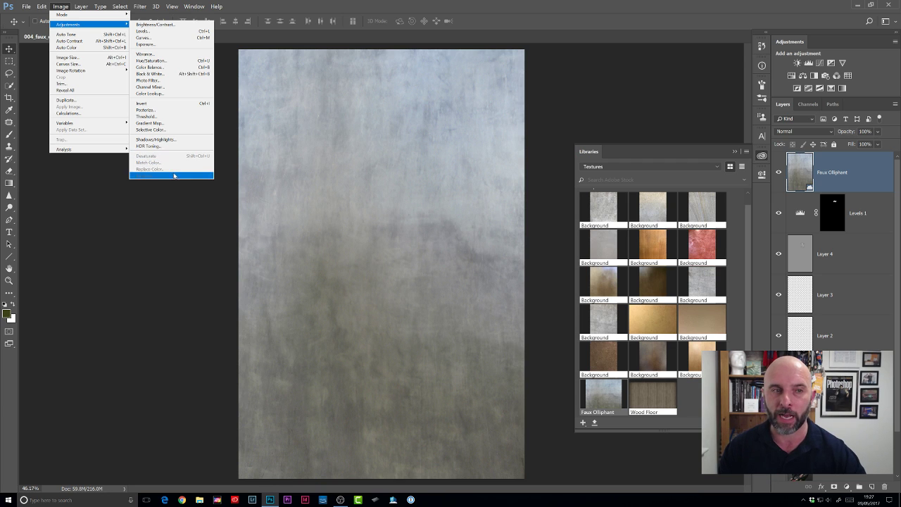
pyautogui.click(554, 96)
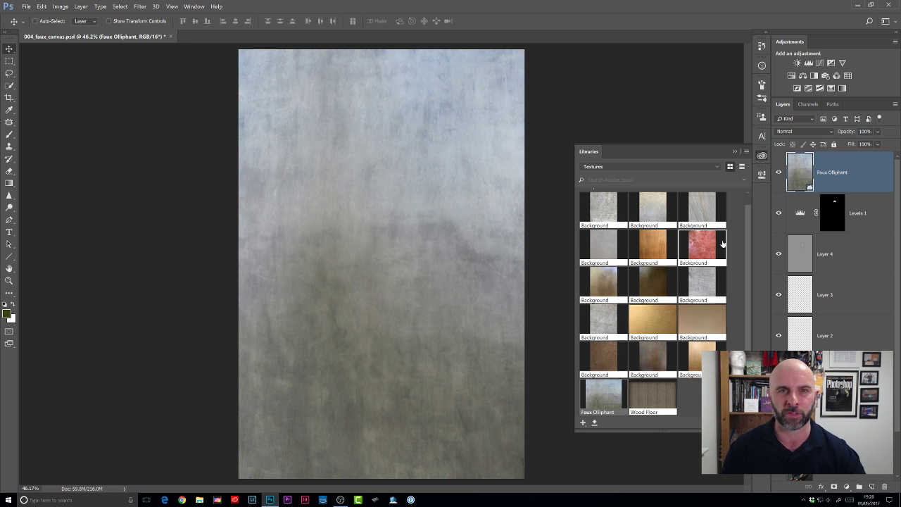
pyautogui.press('Delete')
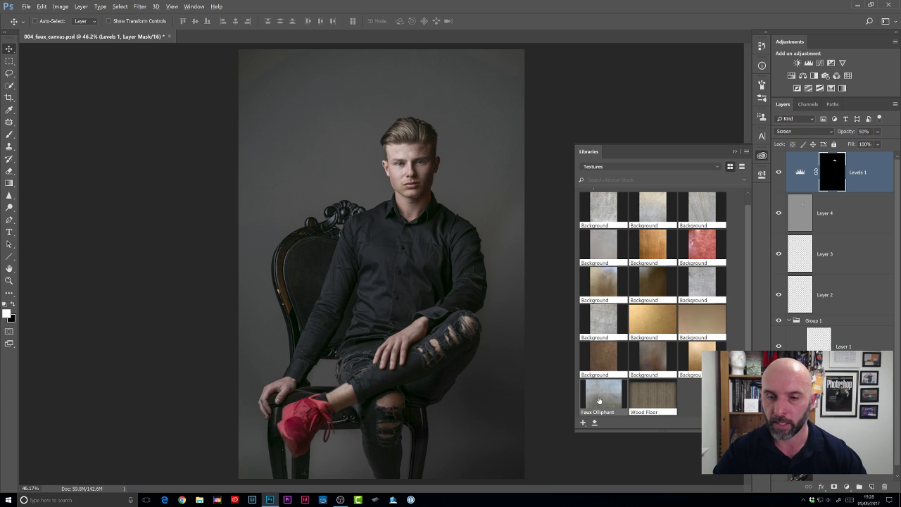
# - Place the Faux Olliphant texture as an unlinked layer covering the whole canvas, desaturate it and put the library away
pyautogui.moveTo(604, 400); pyautogui.dragTo(384, 298)
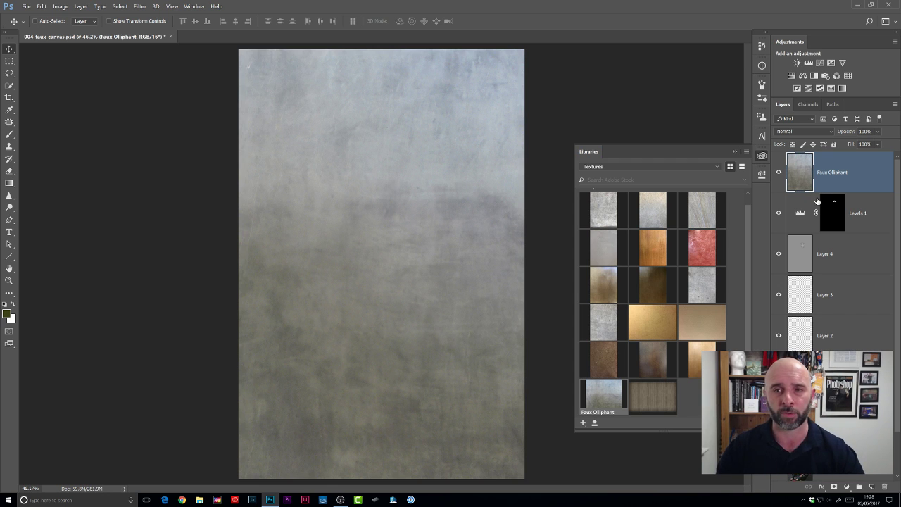
pyautogui.click(61, 7)
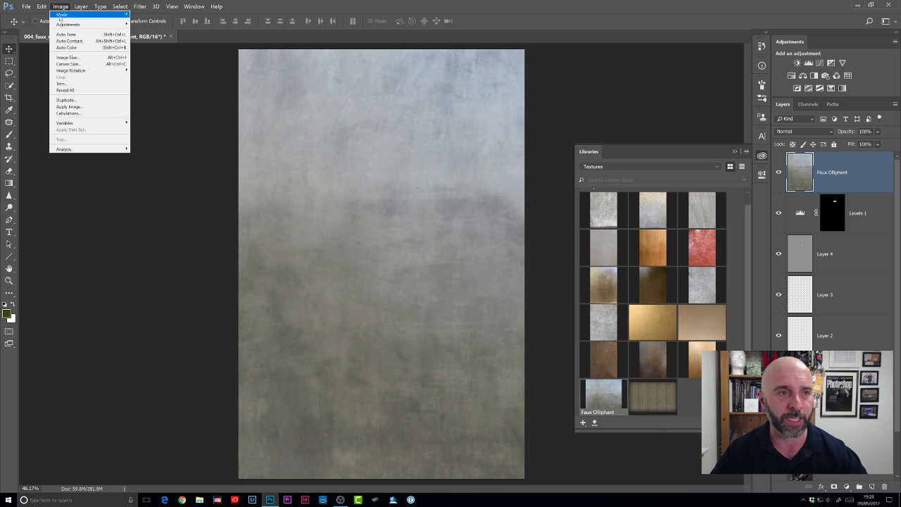
pyautogui.moveTo(126, 25)
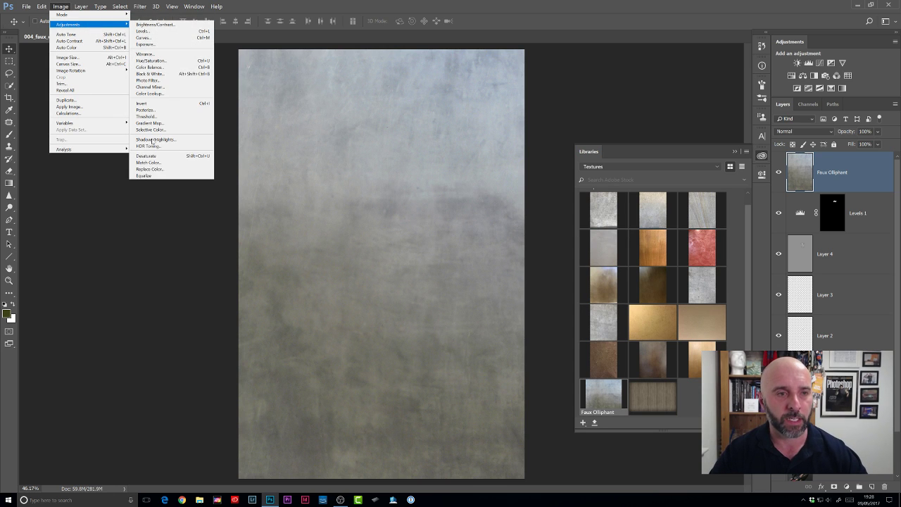
pyautogui.click(147, 156)
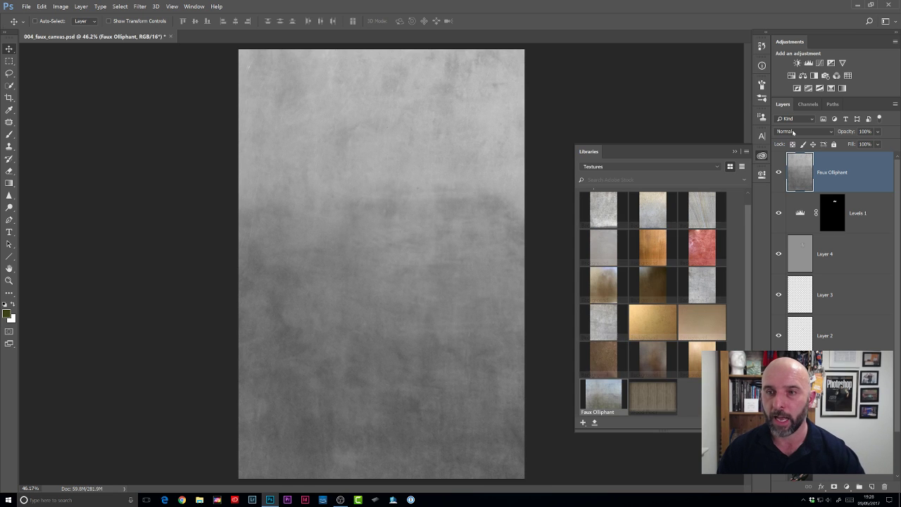
pyautogui.click(761, 156)
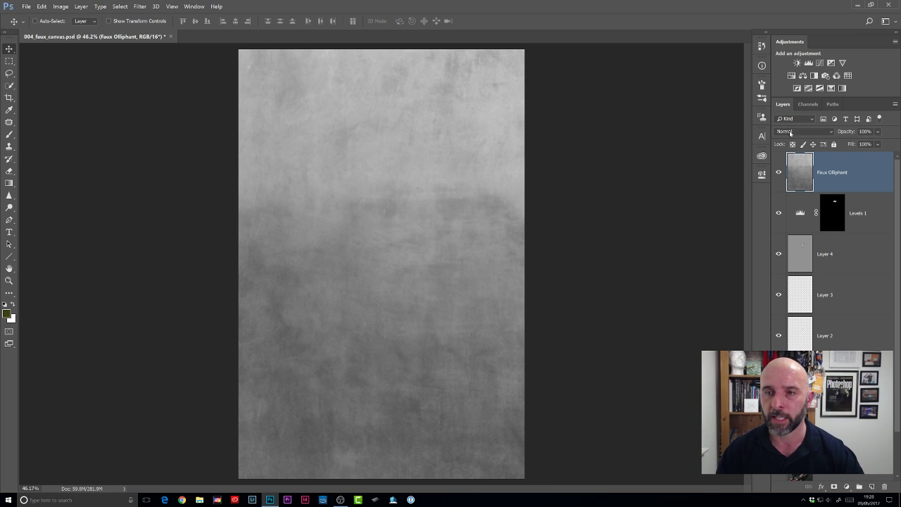
# - Try the Overlay blend mode on the Faux Olliphant layer, and settle on Soft Light
pyautogui.click(792, 132)
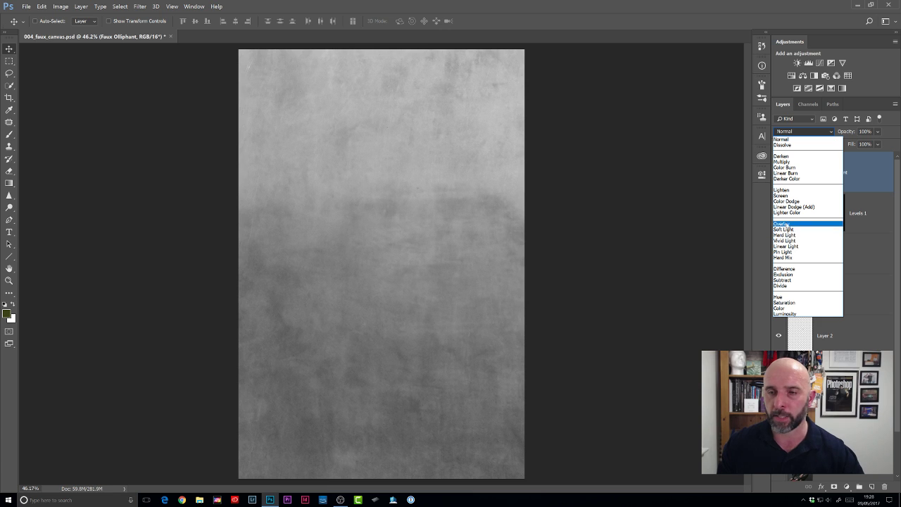
pyautogui.click(783, 224)
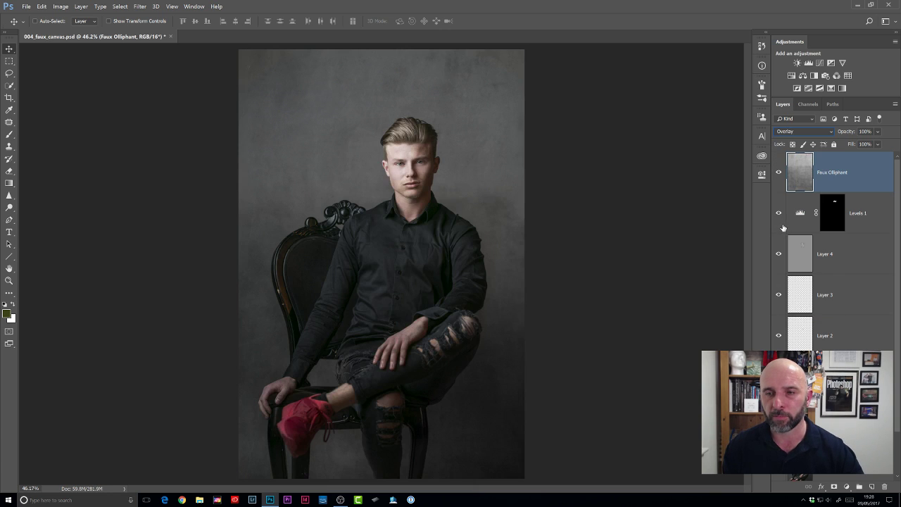
pyautogui.click(783, 131)
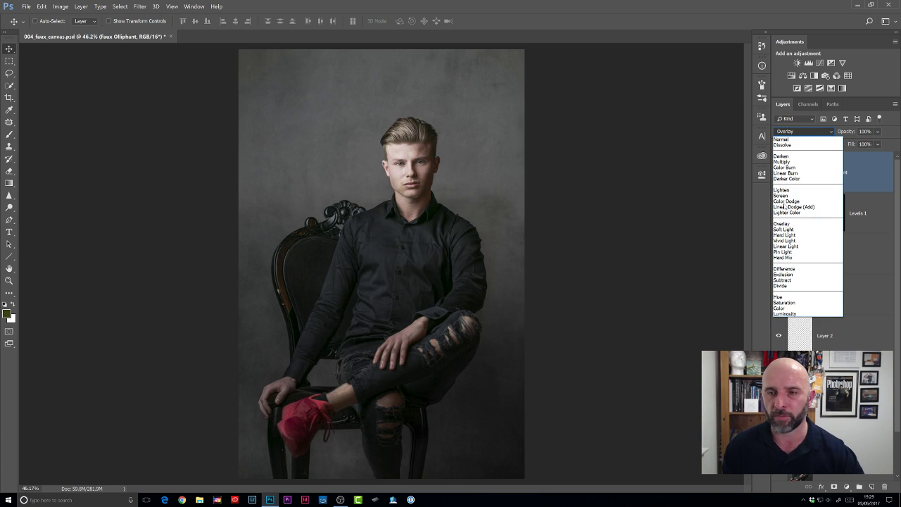
pyautogui.click(784, 229)
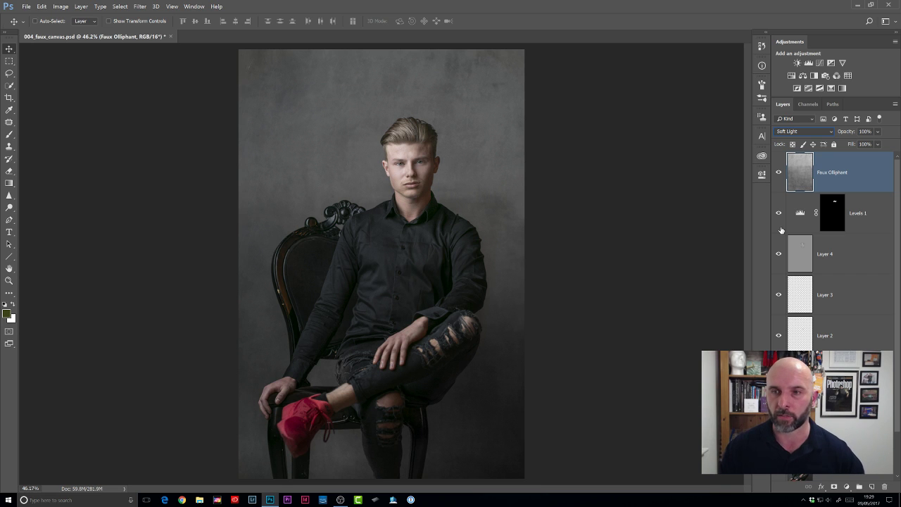
# - Compare the portrait with and without the Faux Olliphant texture, leaving the layer visible
pyautogui.click(778, 172)
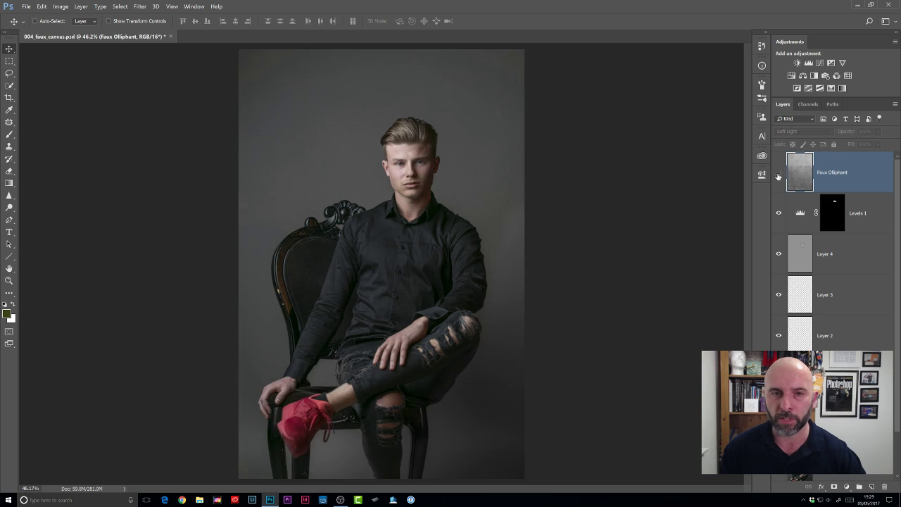
pyautogui.click(778, 174)
pyautogui.click(778, 173)
pyautogui.click(778, 175)
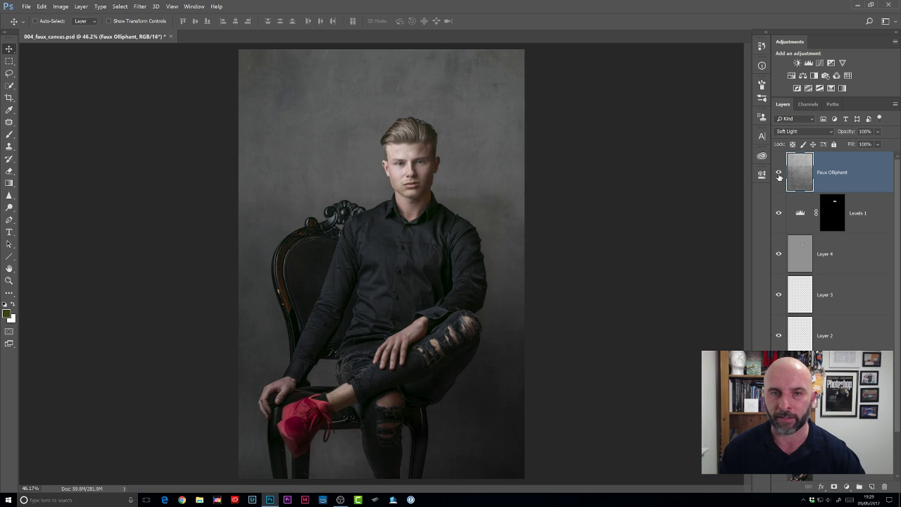
pyautogui.click(778, 176)
pyautogui.click(779, 176)
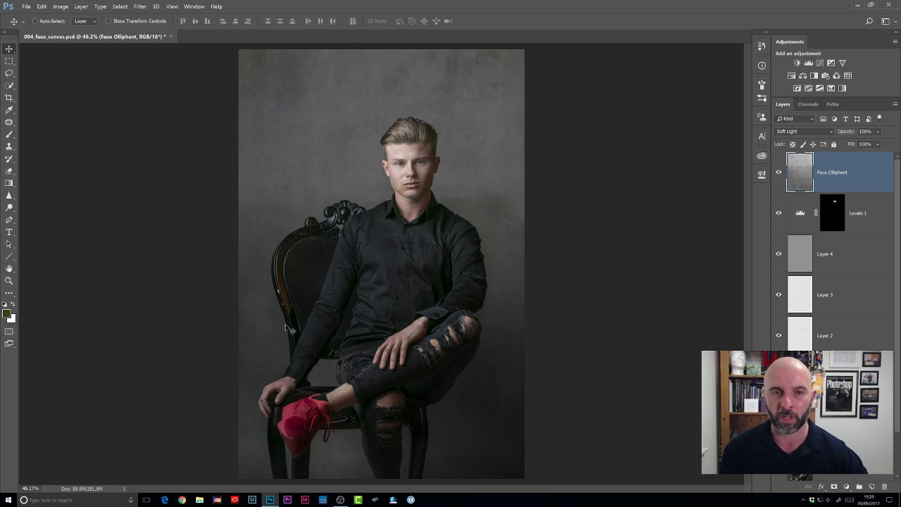
# - Add a layer mask to Faux Olliphant and brush black over the man and chair to hide the texture there
pyautogui.click(833, 487)
pyautogui.press('x')
pyautogui.press('b')
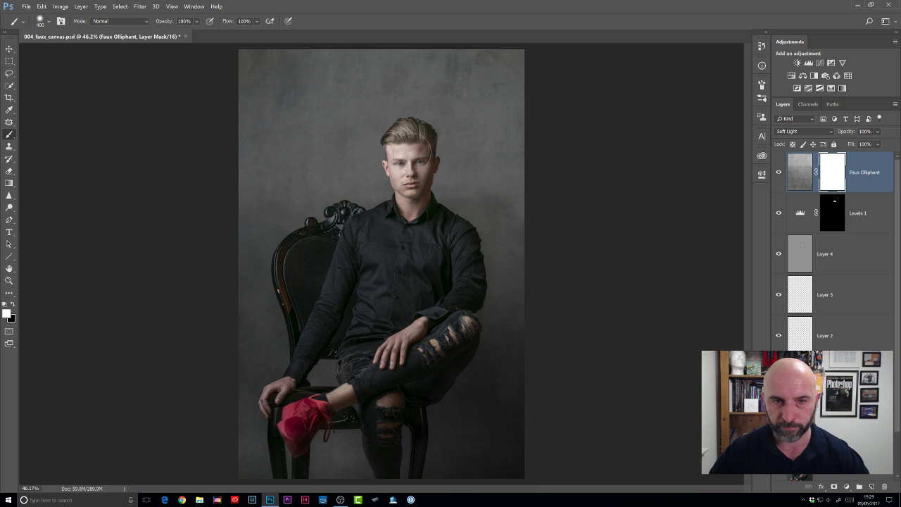
pyautogui.press('x')
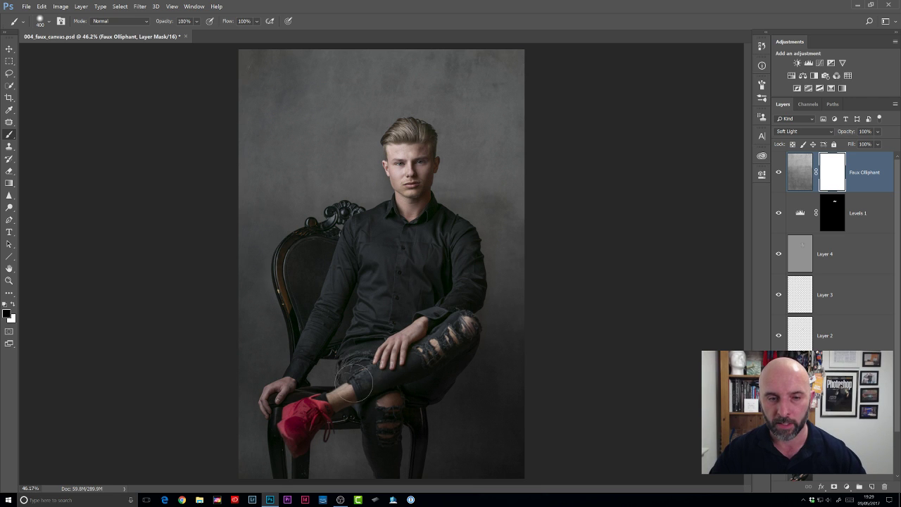
pyautogui.moveTo(354, 380)
pyautogui.mouseDown()
pyautogui.moveTo(390, 395)
pyautogui.moveTo(383, 436)
pyautogui.moveTo(402, 367)
pyautogui.moveTo(389, 331)
pyautogui.mouseUp()
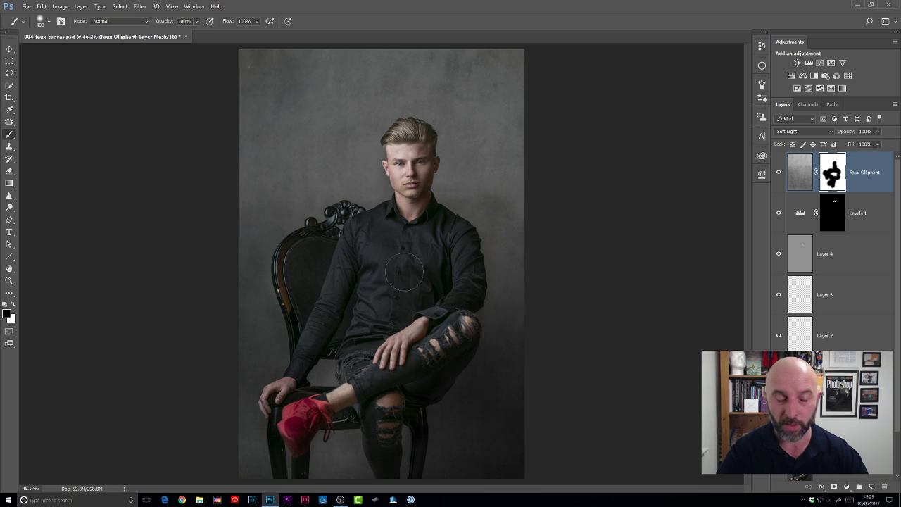
# - Display the mask as a red overlay and paint black over the missed areas of the man's shirt and raised leg
pyautogui.press('\\')
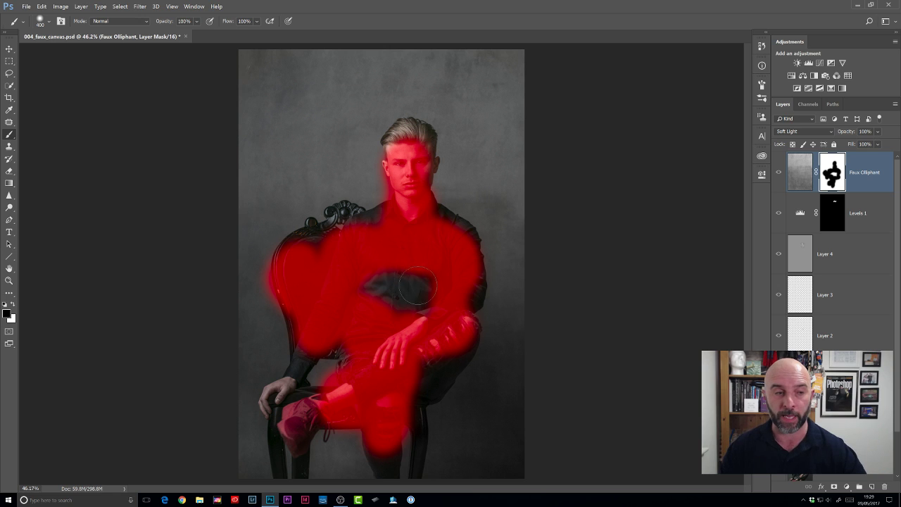
pyautogui.moveTo(417, 285)
pyautogui.mouseDown()
pyautogui.moveTo(385, 283)
pyautogui.moveTo(384, 304)
pyautogui.mouseUp()
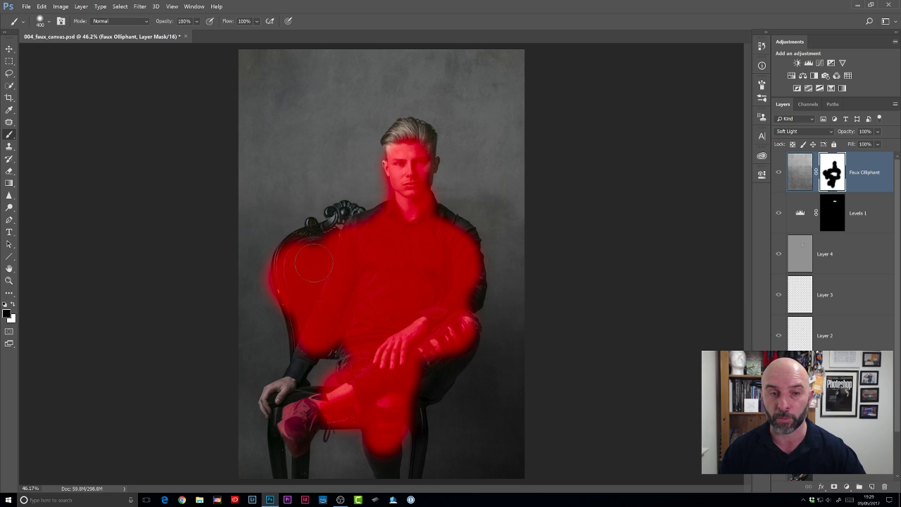
pyautogui.moveTo(438, 351)
pyautogui.mouseDown()
pyautogui.moveTo(422, 386)
pyautogui.moveTo(407, 389)
pyautogui.mouseUp()
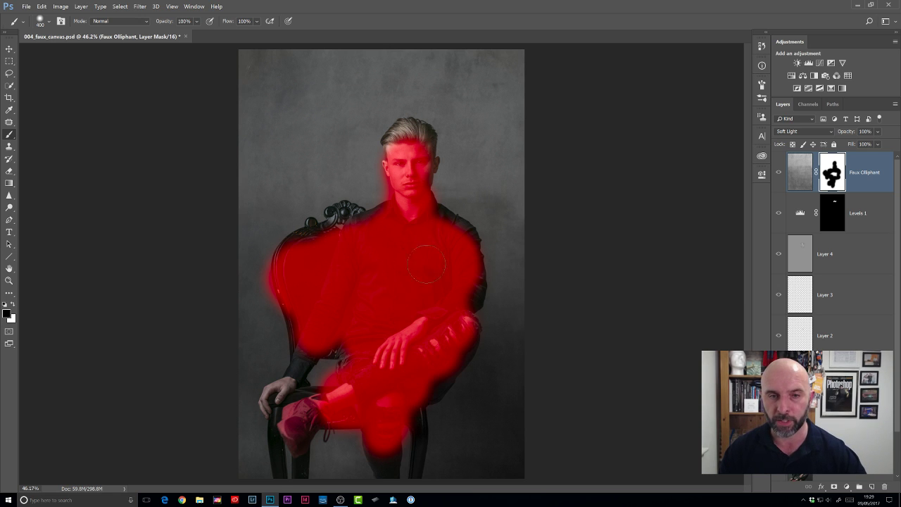
pyautogui.moveTo(427, 264); pyautogui.dragTo(428, 238)
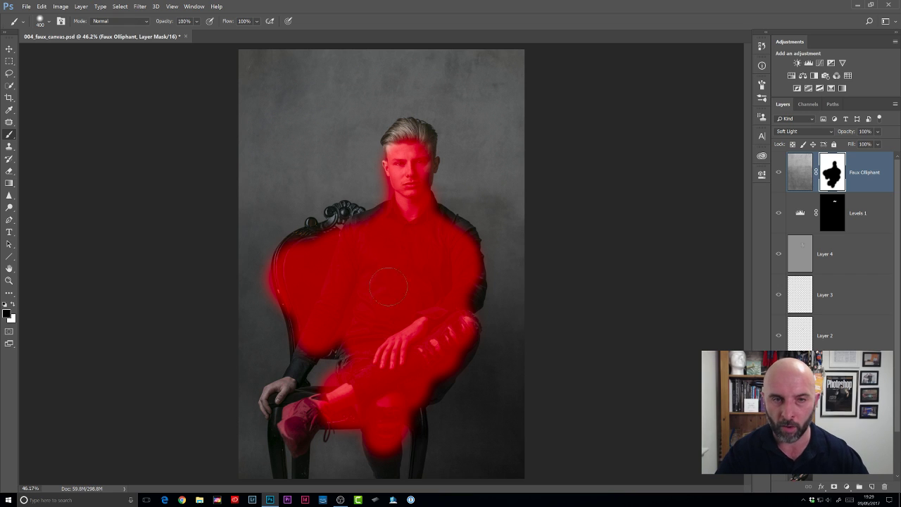
# - Dab black on the backdrop beside the head, paint that patch and the chair's outer edge back with white, and hide the mask overlay
pyautogui.moveTo(366, 166); pyautogui.dragTo(367, 174)
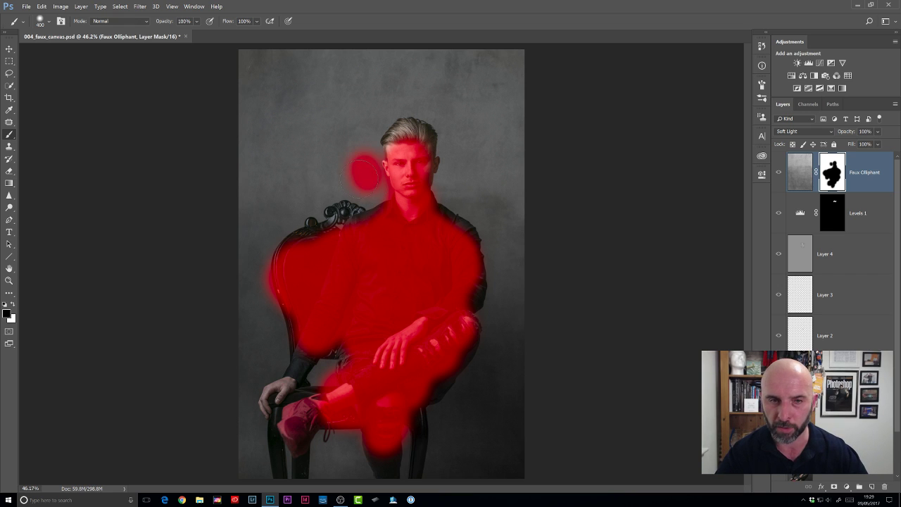
pyautogui.press('x')
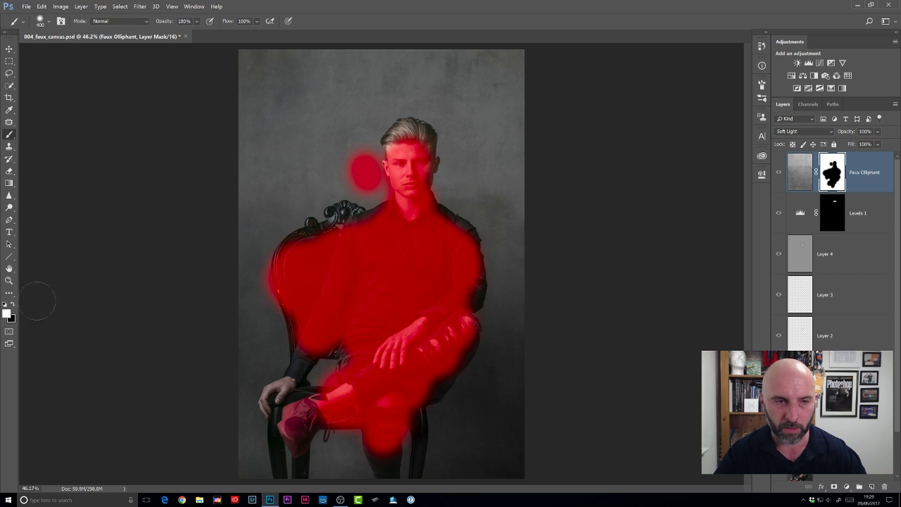
pyautogui.moveTo(358, 169)
pyautogui.mouseDown()
pyautogui.moveTo(387, 172)
pyautogui.moveTo(370, 163)
pyautogui.mouseUp()
pyautogui.moveTo(254, 299)
pyautogui.mouseDown()
pyautogui.moveTo(256, 264)
pyautogui.moveTo(253, 297)
pyautogui.mouseUp()
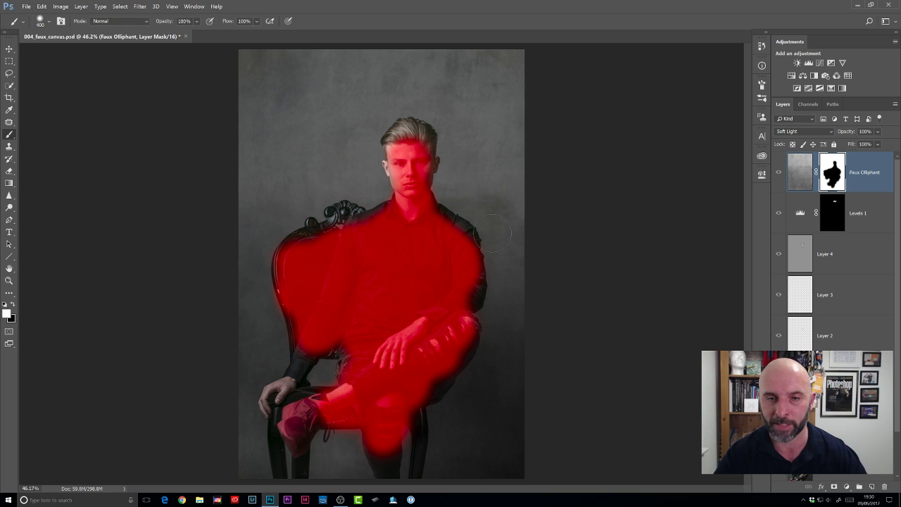
pyautogui.press('\\')
pyautogui.press('x')
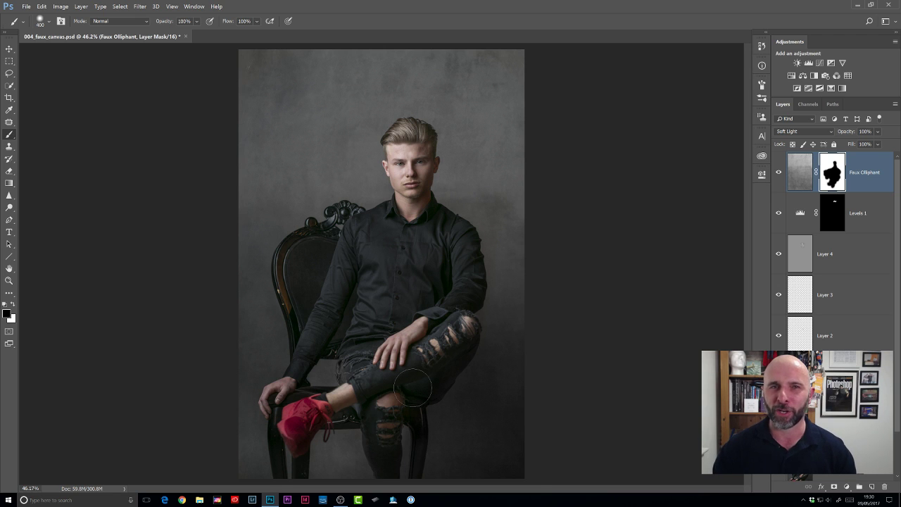
# - Close 004_faux_canvas.psd without saving and open the finished giraffe image 005_FINAL from the Tutorials folder
pyautogui.hotkey('ctrl', 'w')
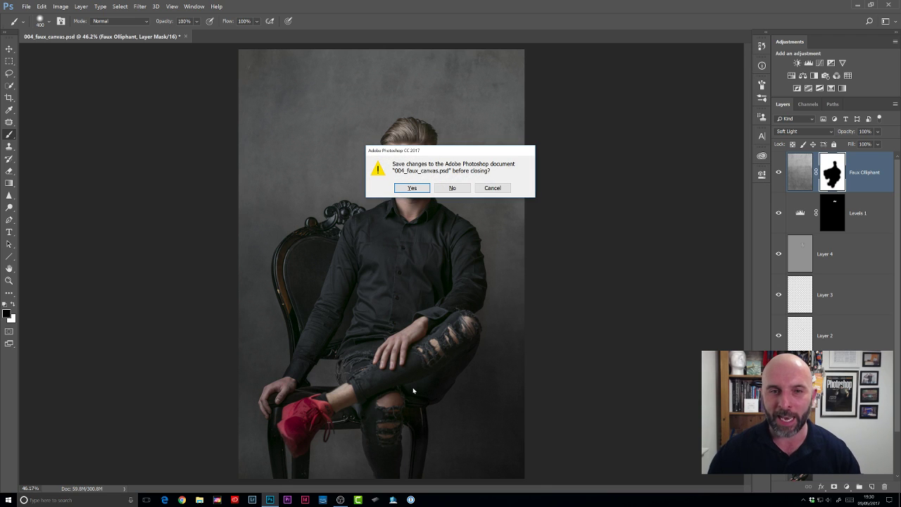
pyautogui.click(452, 188)
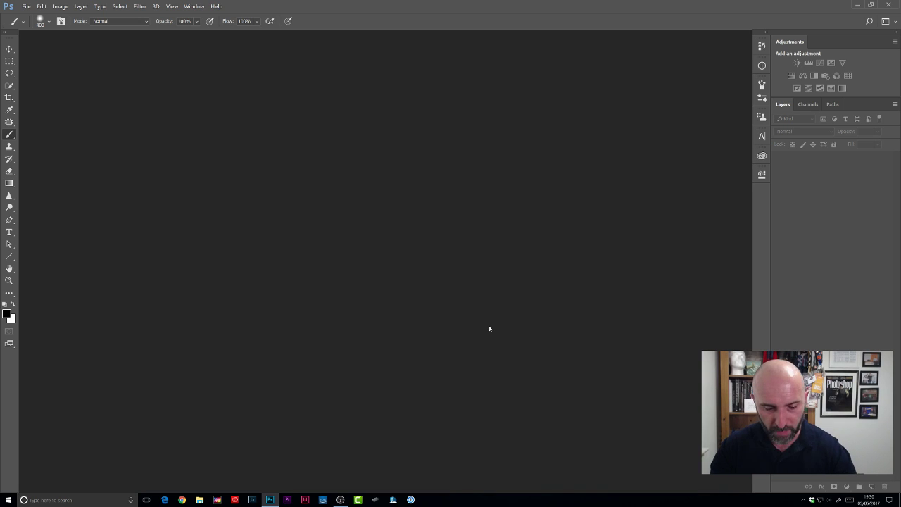
pyautogui.hotkey('ctrl', 'o')
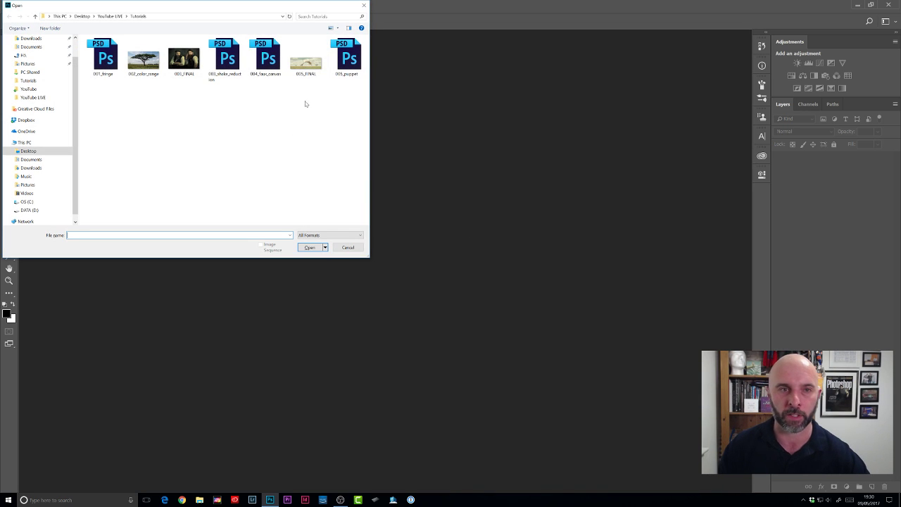
pyautogui.click(302, 64)
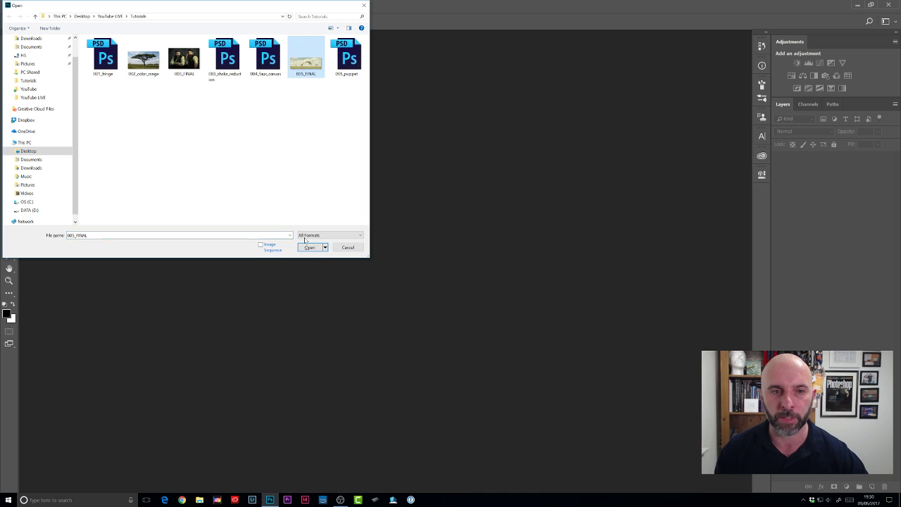
pyautogui.click(310, 247)
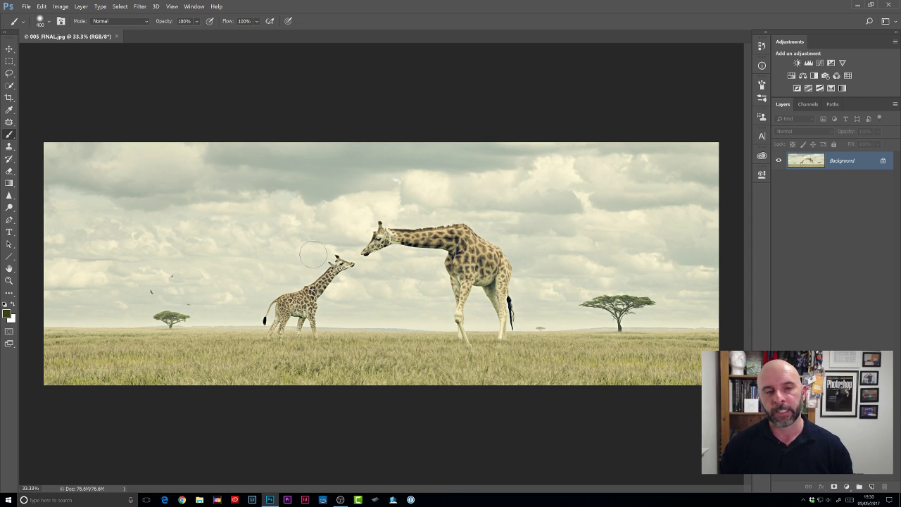
# - Open 005_puppet from the Tutorials folder alongside the finished giraffe image
pyautogui.press('v')
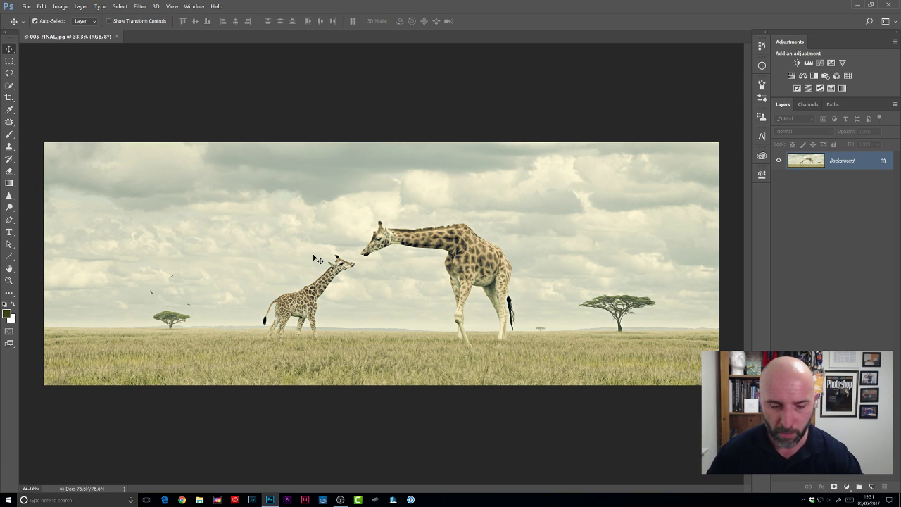
pyautogui.hotkey('ctrl', 'o')
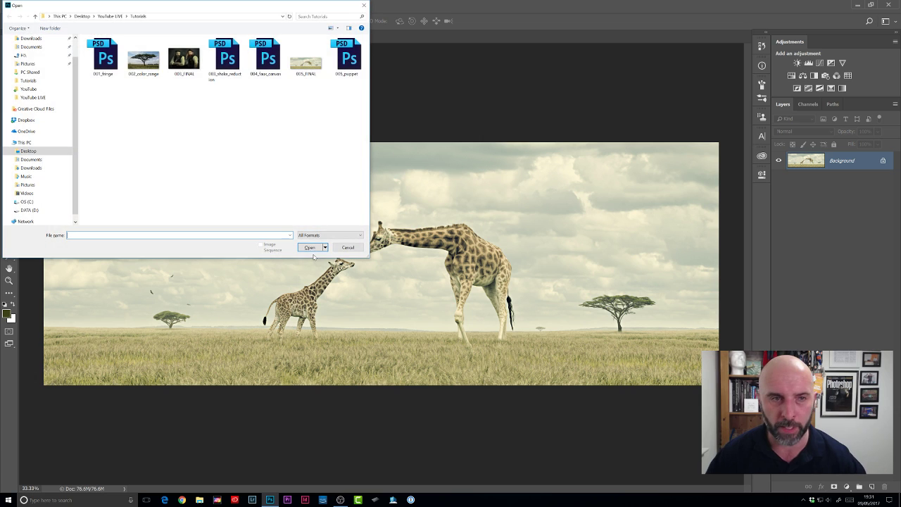
pyautogui.click(348, 56)
pyautogui.click(310, 247)
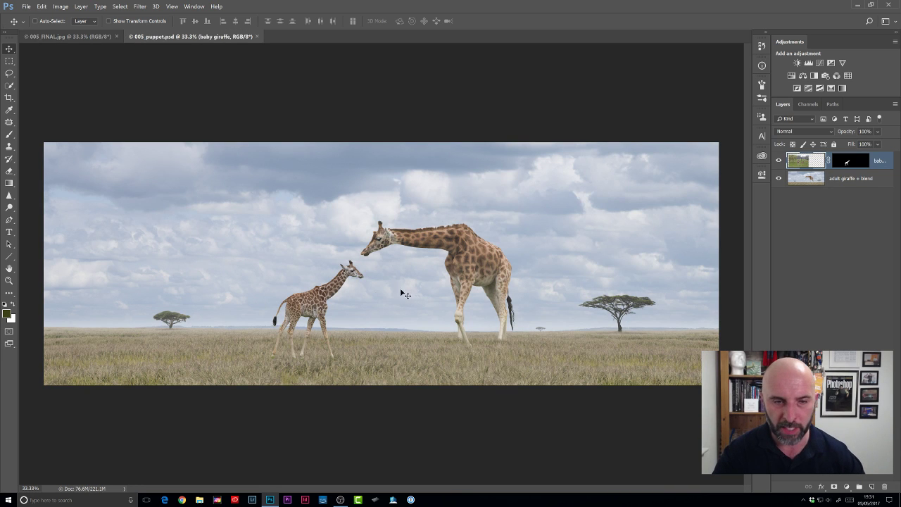
# - Compare the savanna scene with and without the baby giraffe layer, leaving that layer visible
pyautogui.scroll(2, 380, 285)
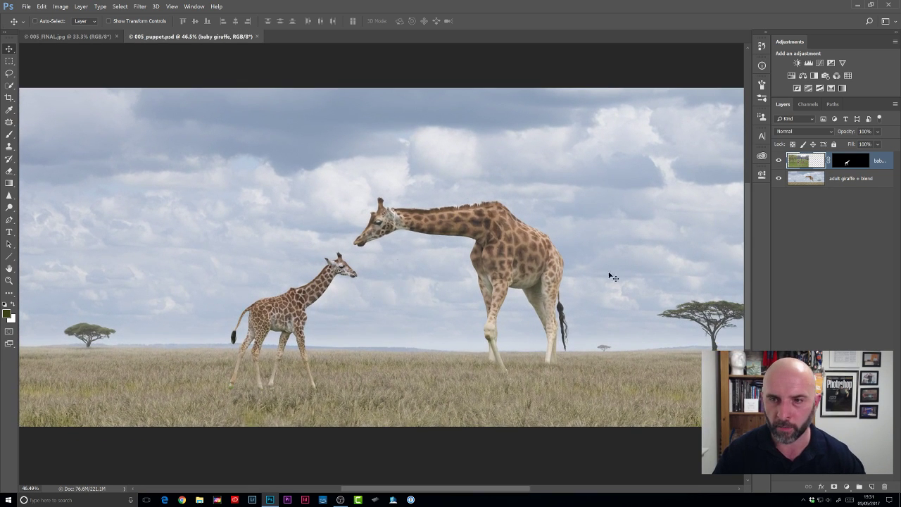
pyautogui.click(778, 161)
pyautogui.click(779, 161)
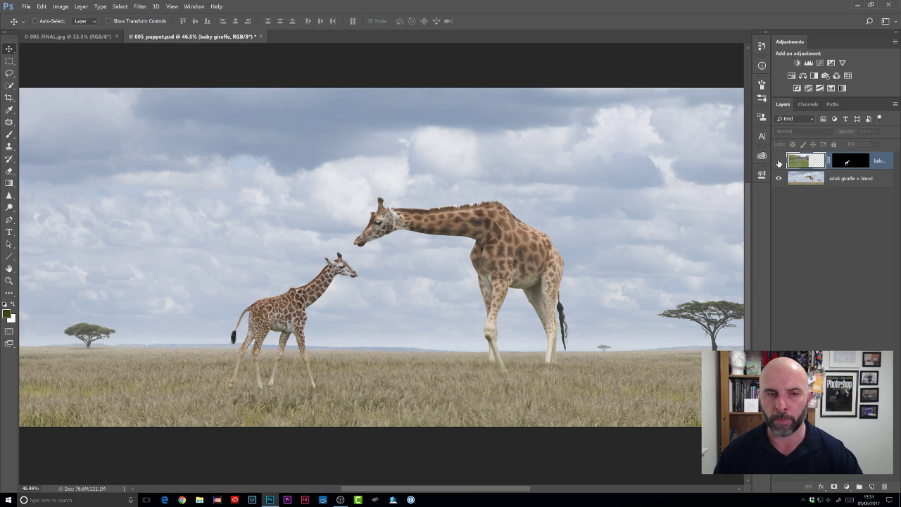
pyautogui.click(778, 161)
pyautogui.click(778, 161)
pyautogui.click(778, 162)
pyautogui.click(778, 163)
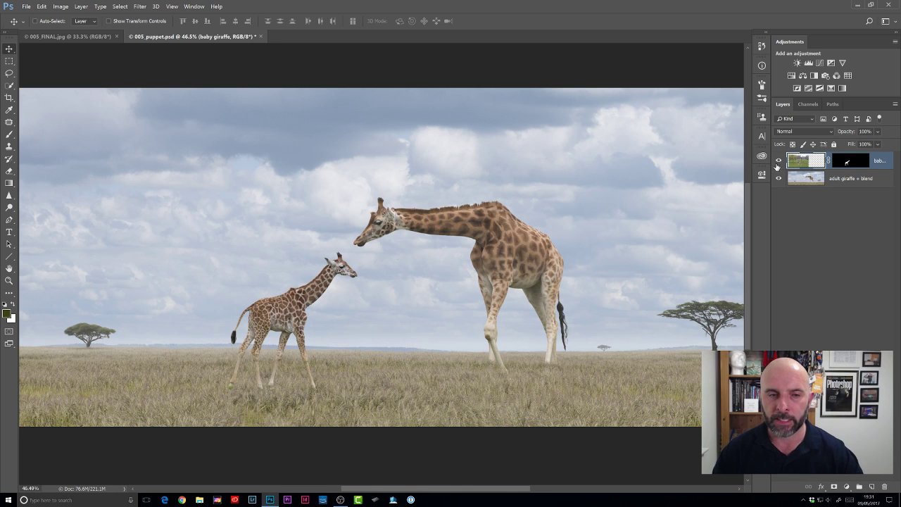
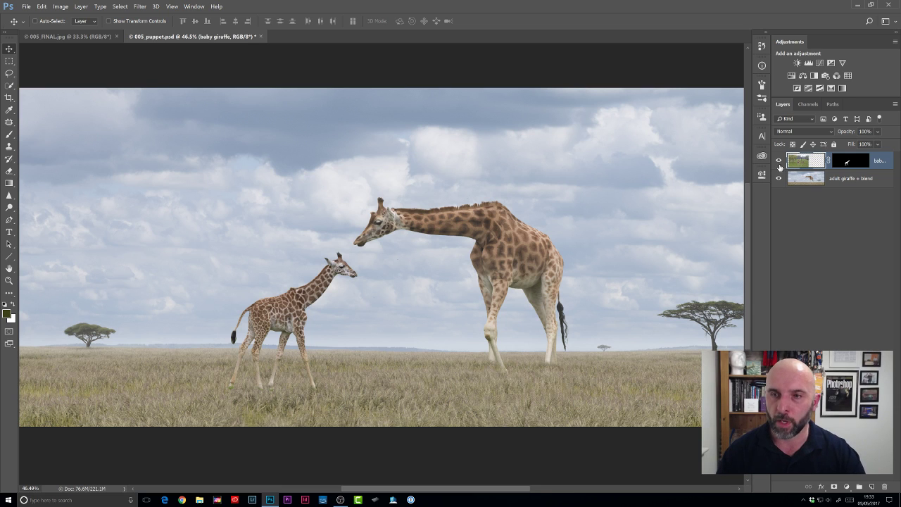
pyautogui.click(779, 163)
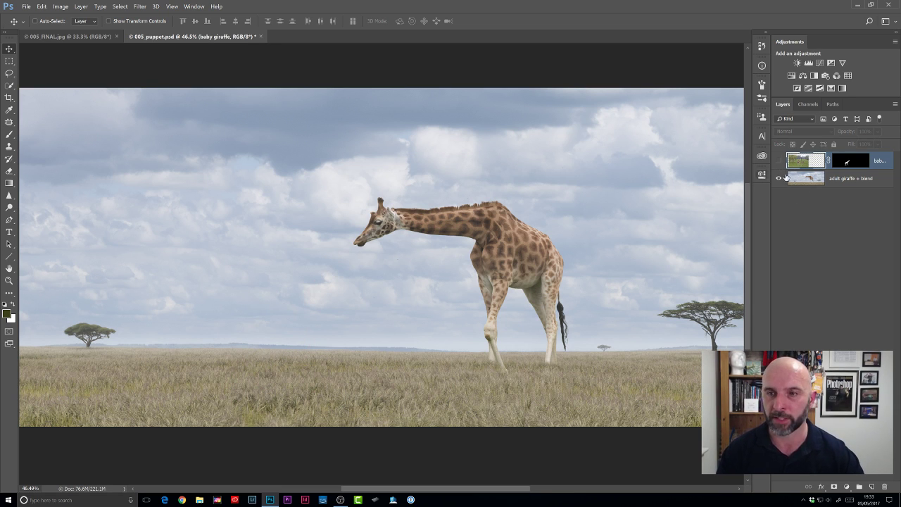
pyautogui.click(779, 162)
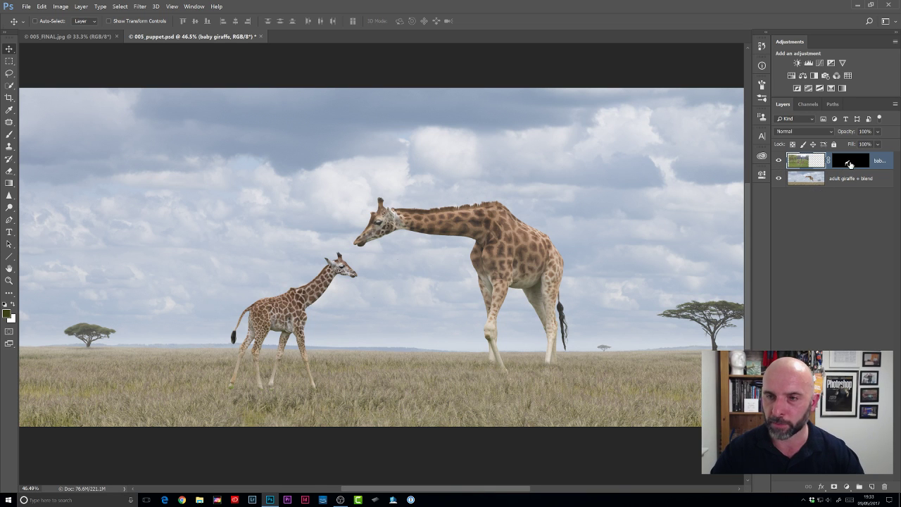
# - Disable the baby giraffe's layer mask to view the original photo, re-enable it and make the layer's image active
pyautogui.keyDown('shift'); pyautogui.click(848, 162); pyautogui.keyUp('shift')
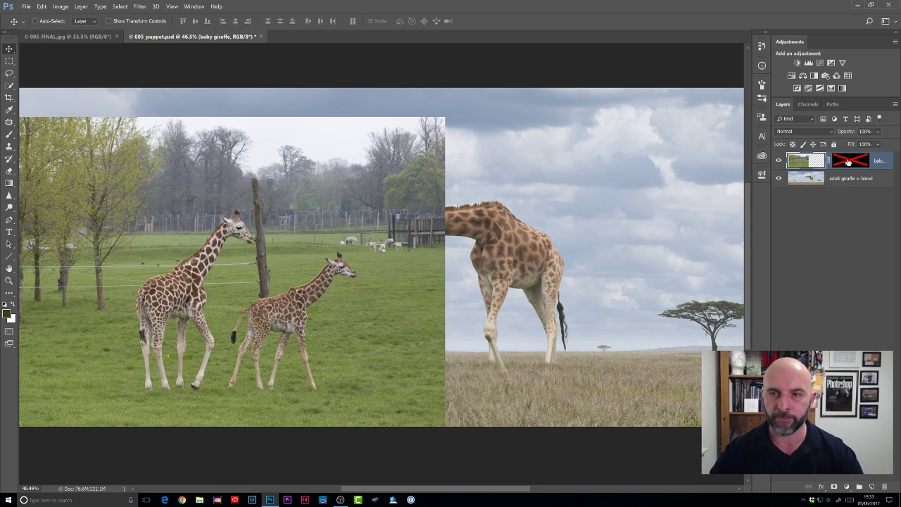
pyautogui.keyDown('shift'); pyautogui.click(849, 162); pyautogui.keyUp('shift')
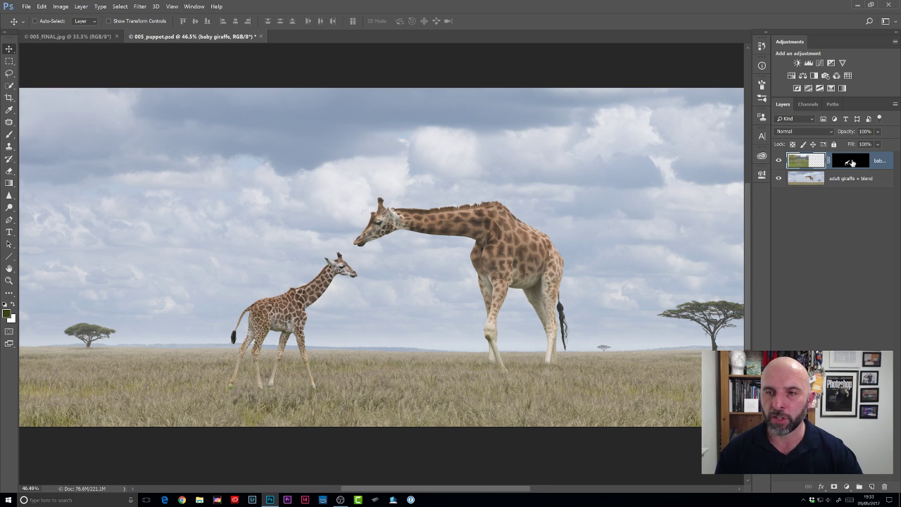
pyautogui.click(851, 165)
pyautogui.click(796, 163)
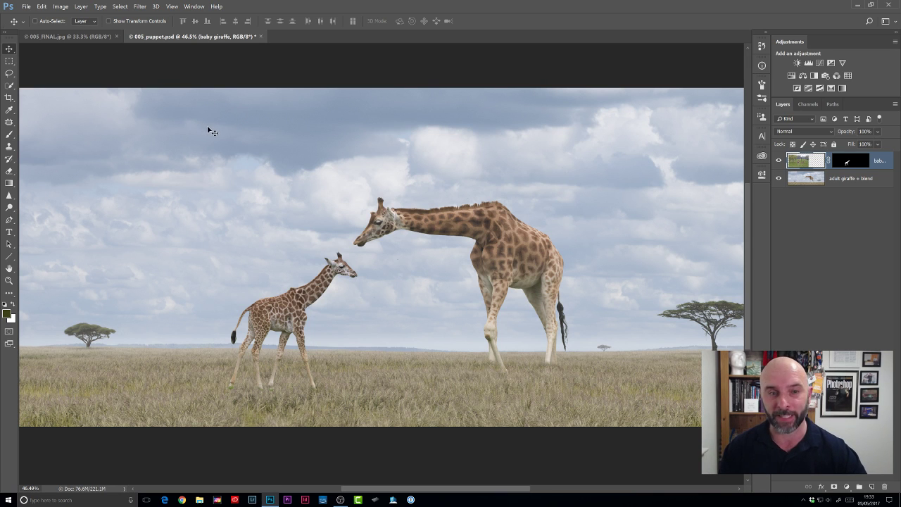
# - Start Puppet Warp on the baby giraffe layer and display the warp mesh over the animal
pyautogui.click(42, 6)
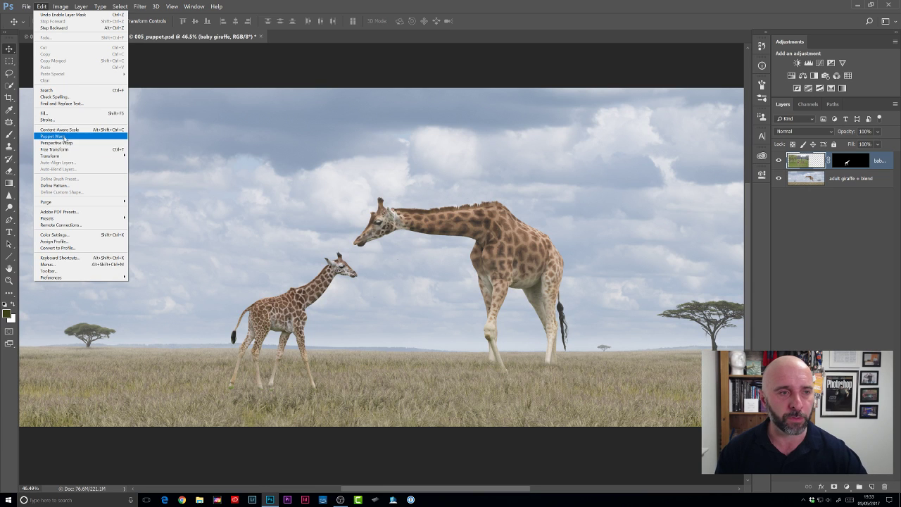
pyautogui.click(65, 138)
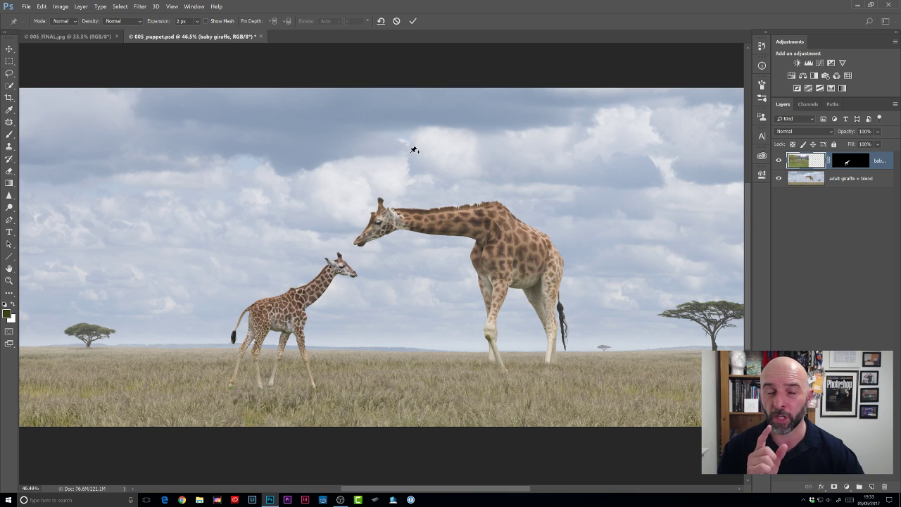
pyautogui.click(206, 21)
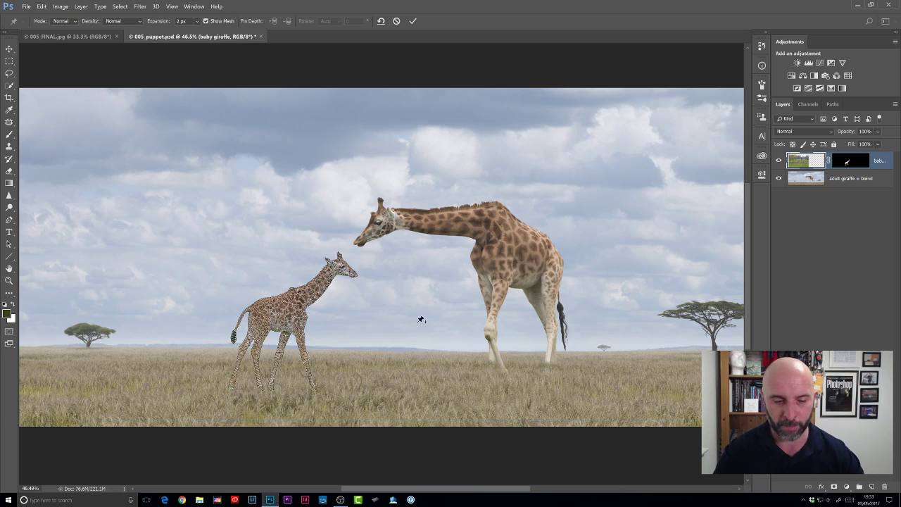
pyautogui.moveTo(332, 317); pyautogui.dragTo(362, 336)
pyautogui.moveTo(300, 339); pyautogui.dragTo(365, 275)
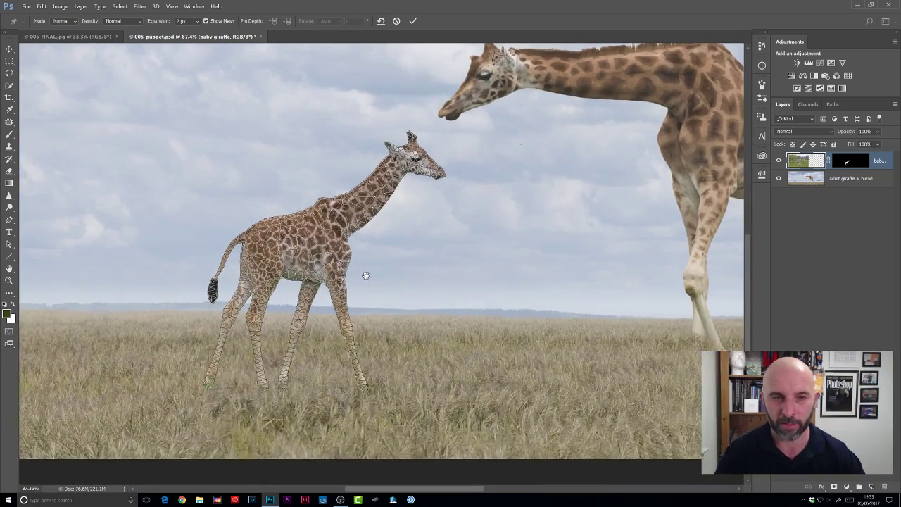
pyautogui.click(206, 22)
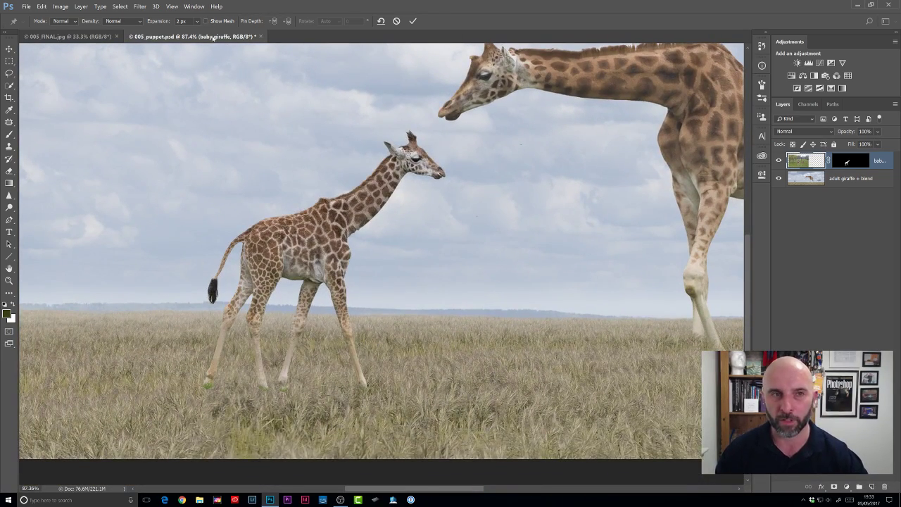
pyautogui.click(206, 21)
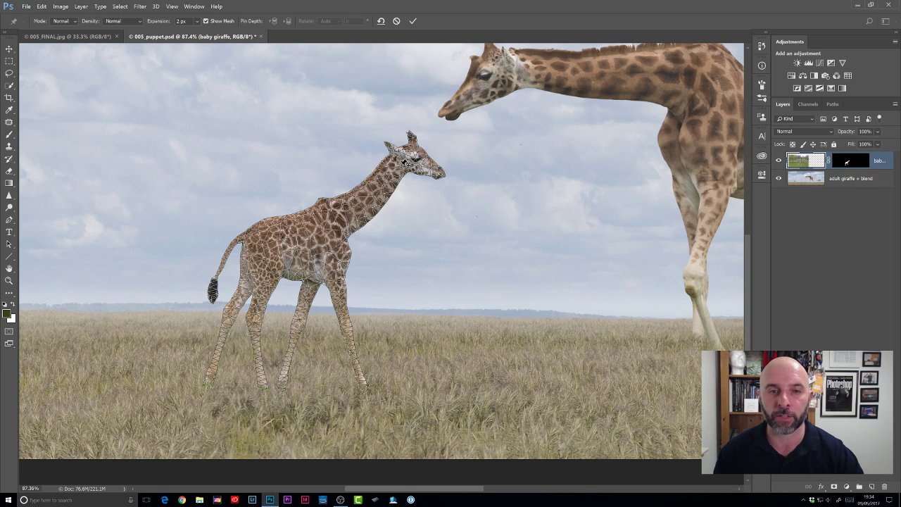
# - Place warp pins on the baby giraffe's head, neck base, front shoulder, hindquarters and muzzle, and hide the mesh
pyautogui.click(400, 164)
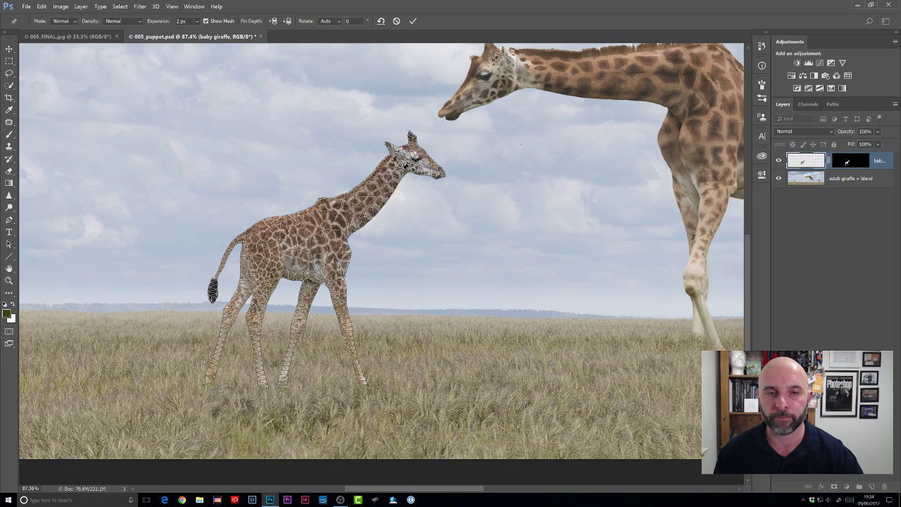
pyautogui.click(336, 221)
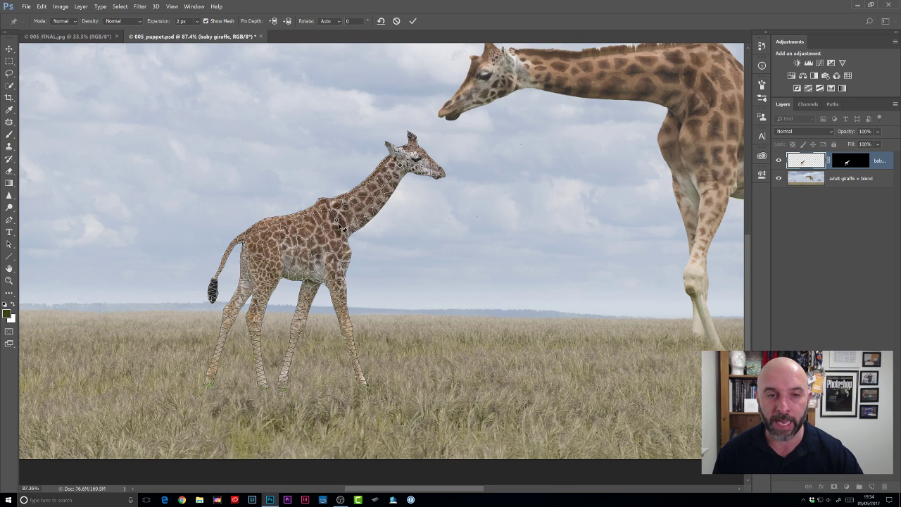
pyautogui.click(335, 267)
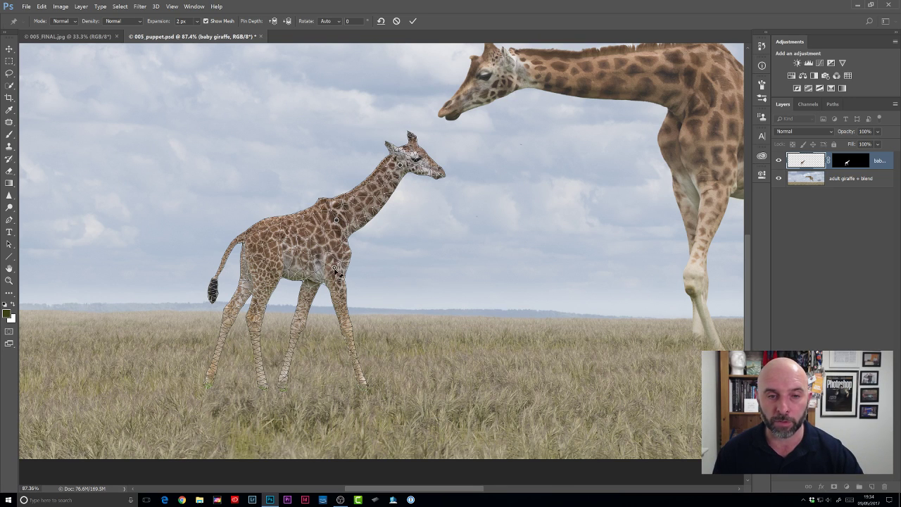
pyautogui.click(265, 255)
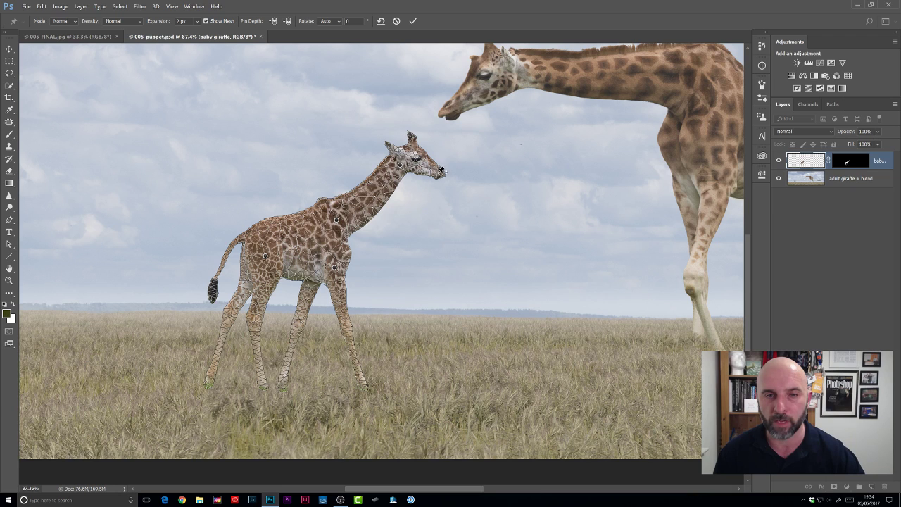
pyautogui.click(436, 171)
pyautogui.click(206, 22)
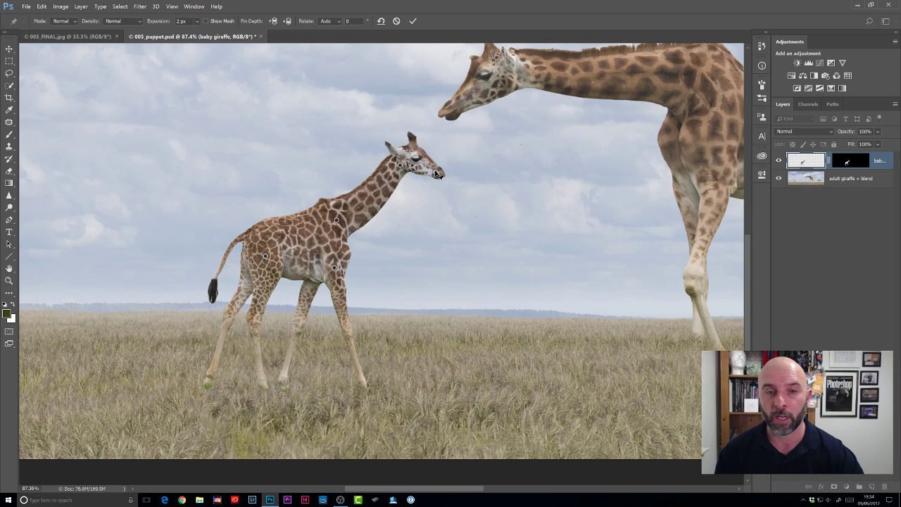
# - Raise the muzzle pin to tilt the baby giraffe's head up toward the adult giraffe
pyautogui.moveTo(436, 173); pyautogui.dragTo(438, 170)
pyautogui.moveTo(439, 172)
pyautogui.mouseDown()
pyautogui.moveTo(438, 156)
pyautogui.moveTo(438, 177)
pyautogui.mouseUp()
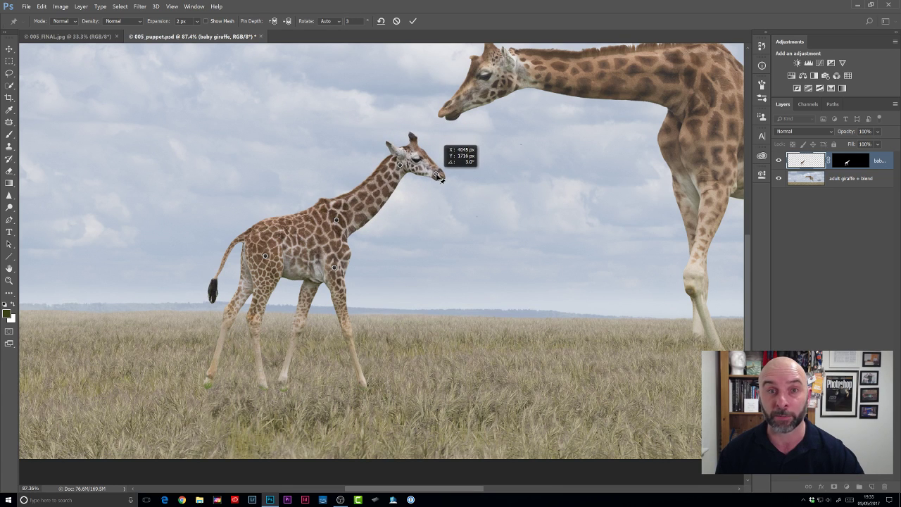
pyautogui.moveTo(437, 176); pyautogui.dragTo(439, 160)
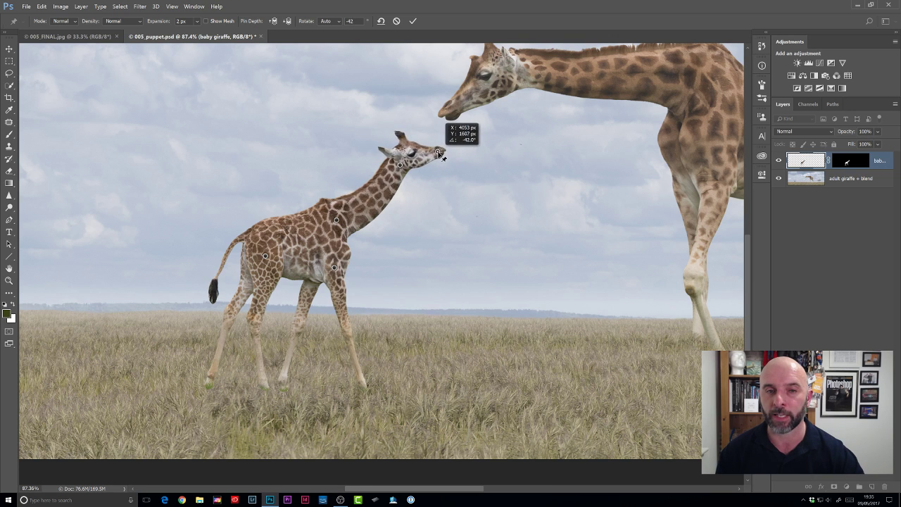
pyautogui.moveTo(439, 155); pyautogui.dragTo(441, 158)
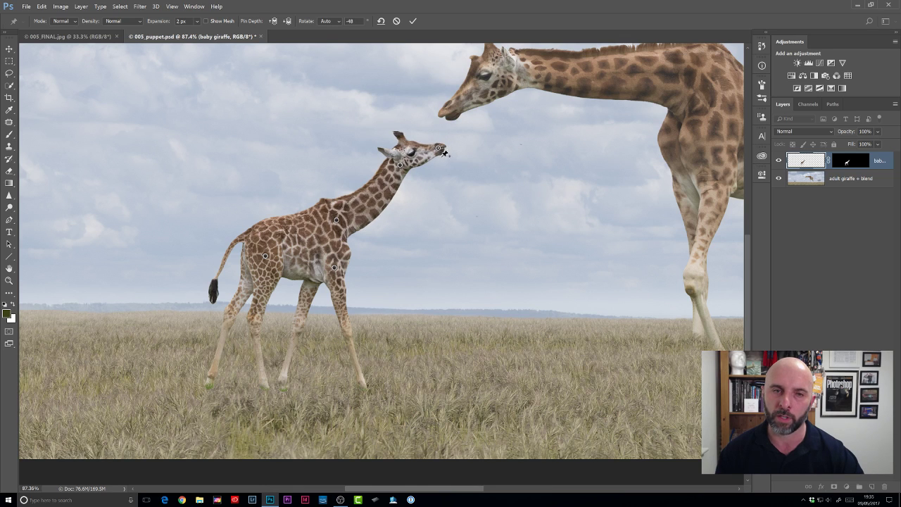
# - Refine the baby giraffe's pose with extra pins on the mid-neck and face, and apply the Puppet Warp
pyautogui.click(378, 200)
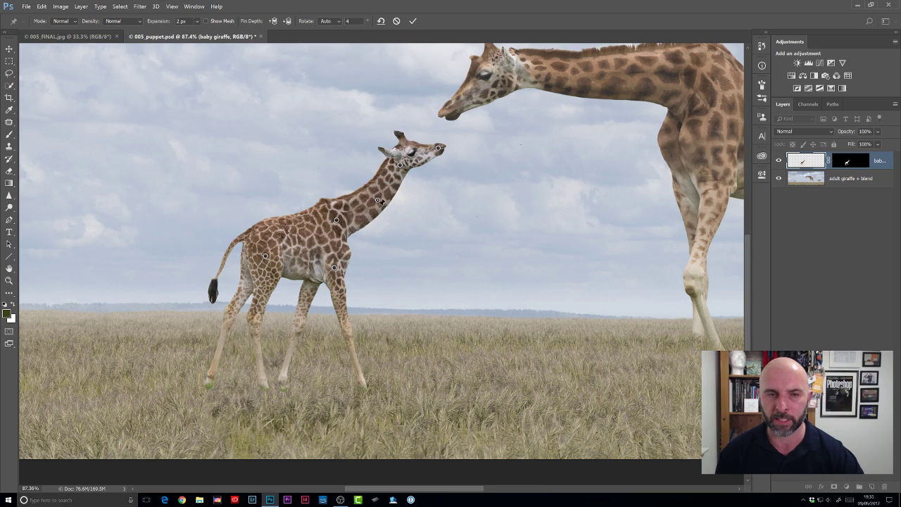
pyautogui.moveTo(381, 203); pyautogui.dragTo(380, 203)
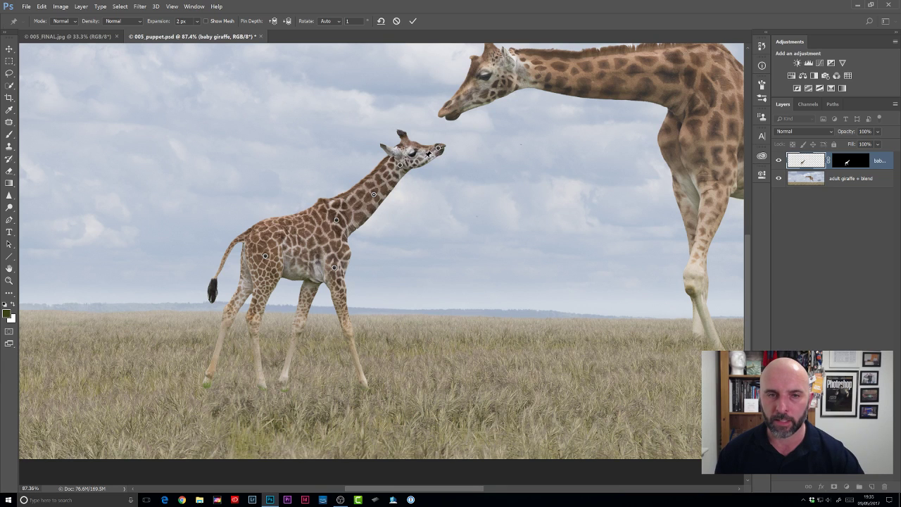
pyautogui.click(424, 155)
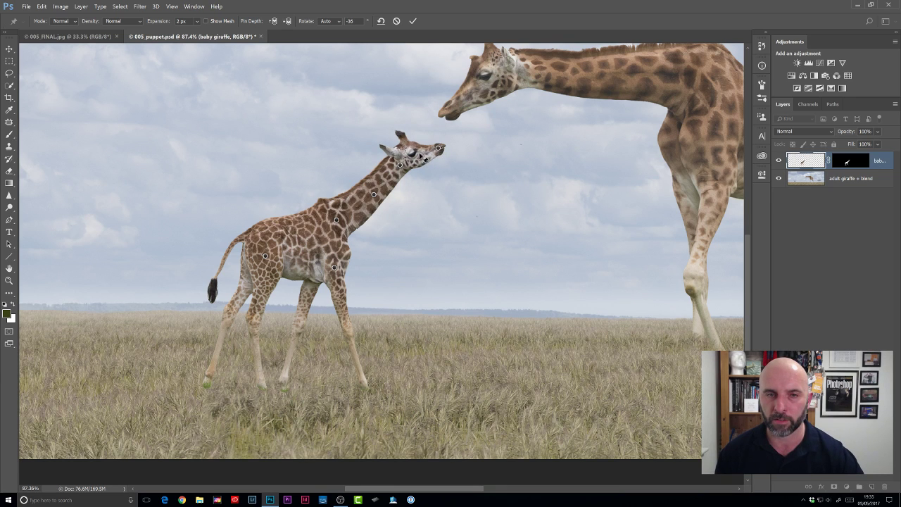
pyautogui.moveTo(420, 155); pyautogui.dragTo(422, 157)
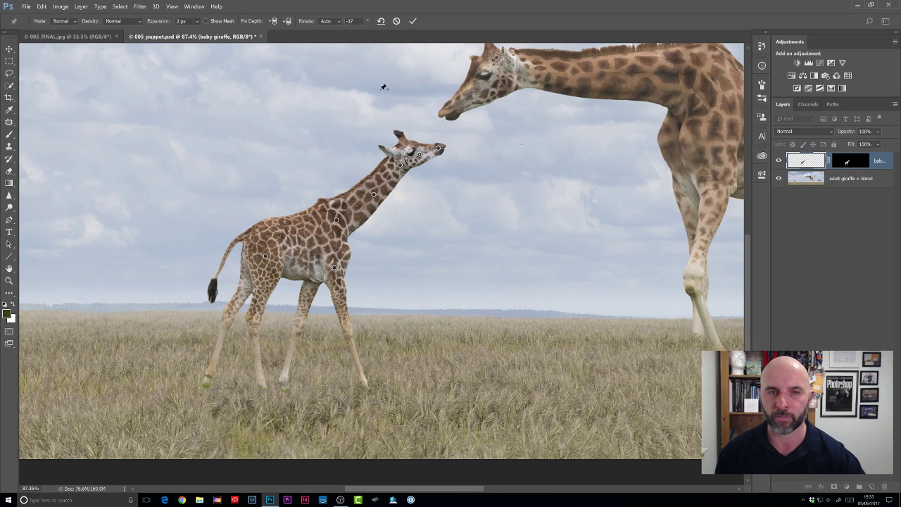
pyautogui.click(412, 21)
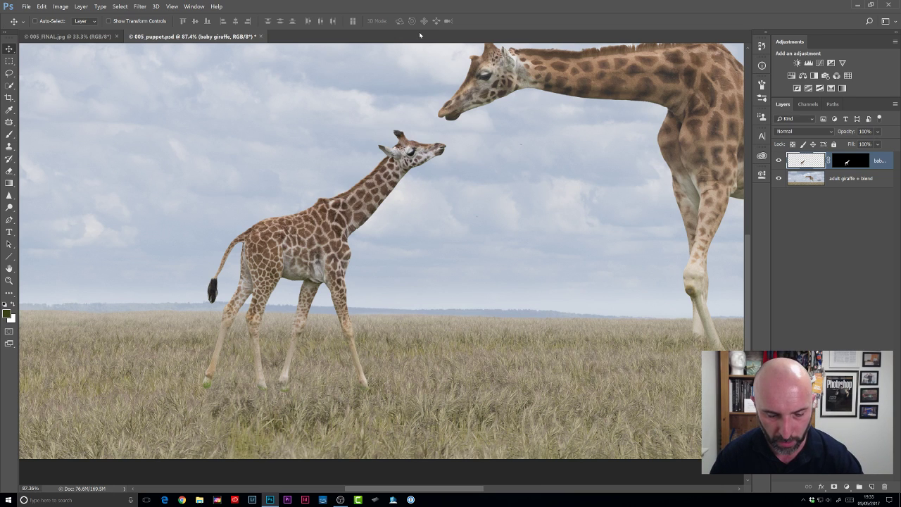
# - Compare the baby giraffe before and after the Puppet Warp, leaving the warp applied
pyautogui.press('ctrl')
pyautogui.hotkey('ctrl', 'z')
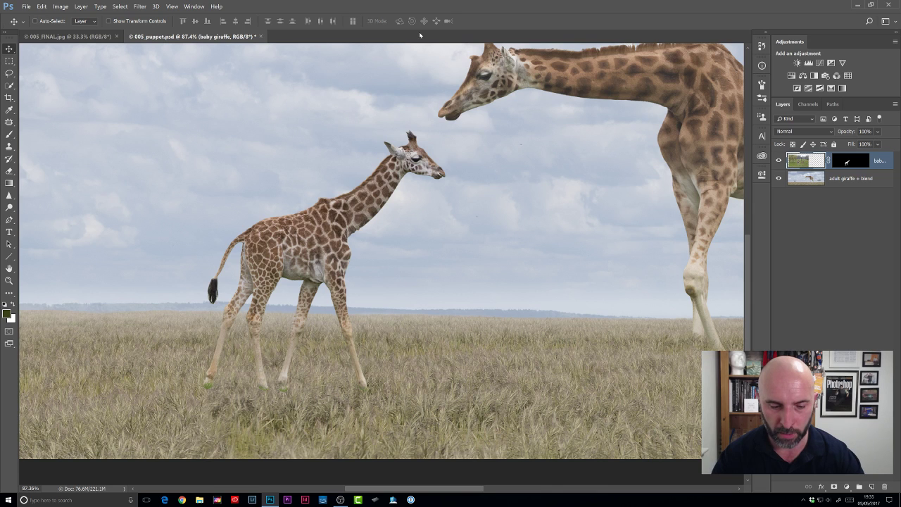
pyautogui.hotkey('ctrl', 'z')
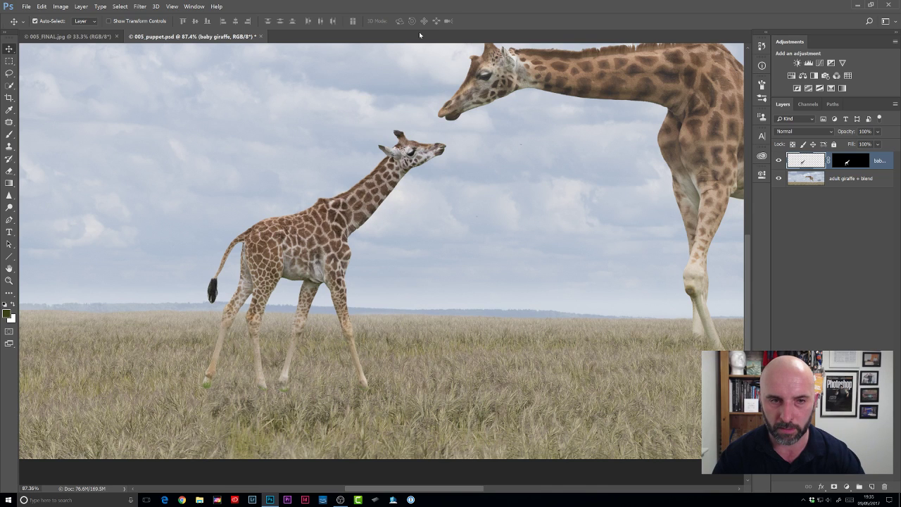
pyautogui.hotkey('ctrl', 'z')
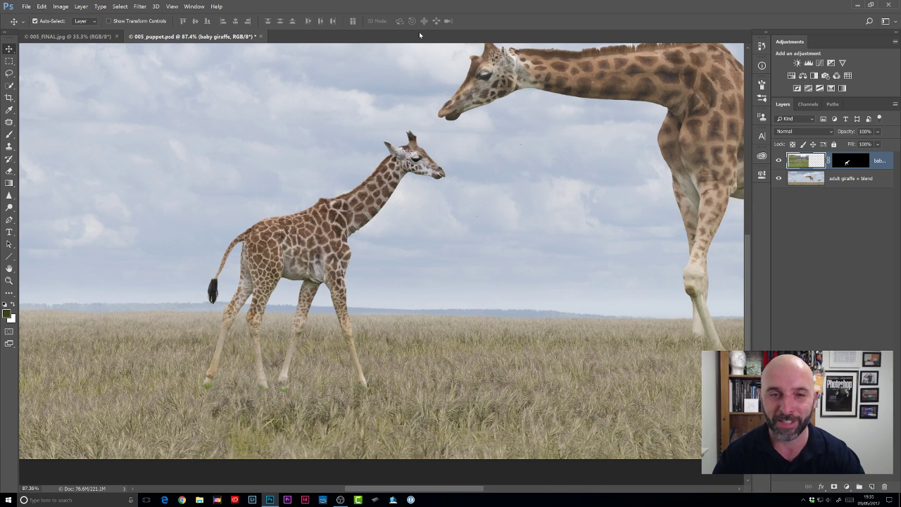
pyautogui.hotkey('ctrl', 'z')
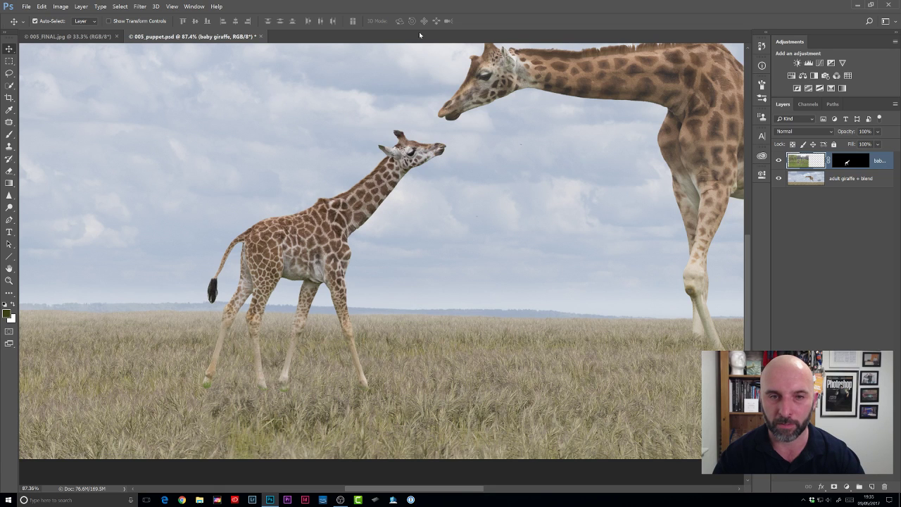
pyautogui.hotkey('ctrl', 'z')
pyautogui.hotkey('ctrl', 'z')
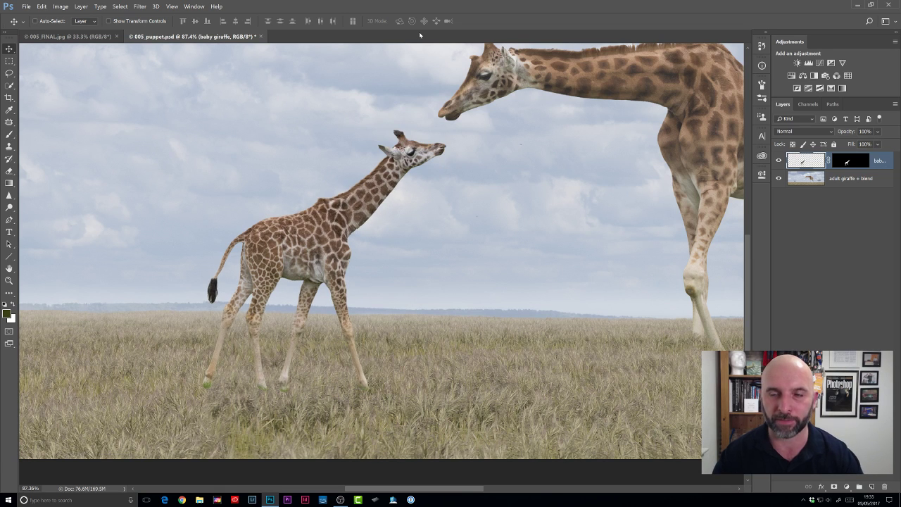
# - View the whole warped composite fitted to the window and compare it with the finished 005_FINAL.jpg image
pyautogui.doubleClick(9, 268)
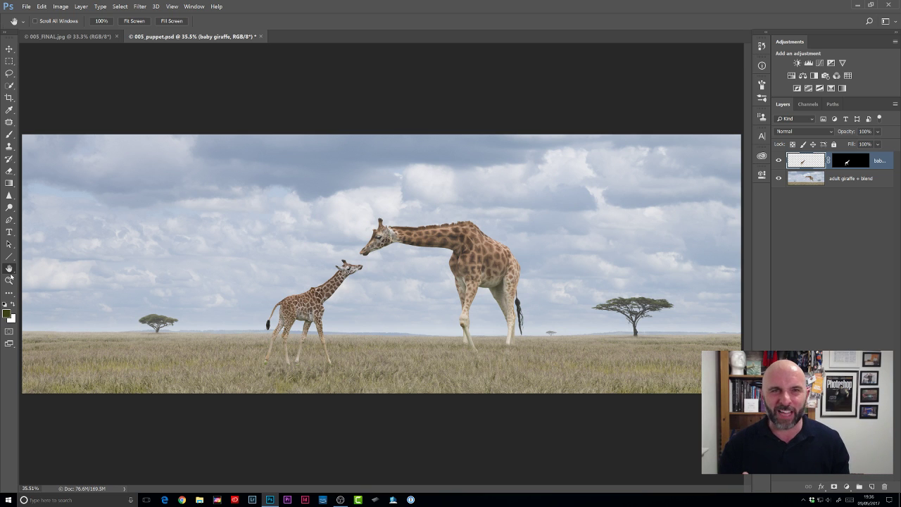
pyautogui.click(71, 37)
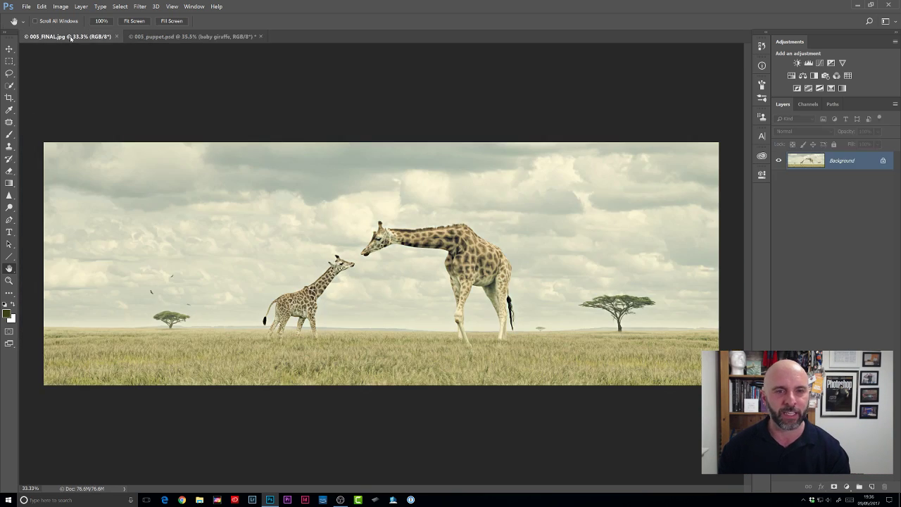